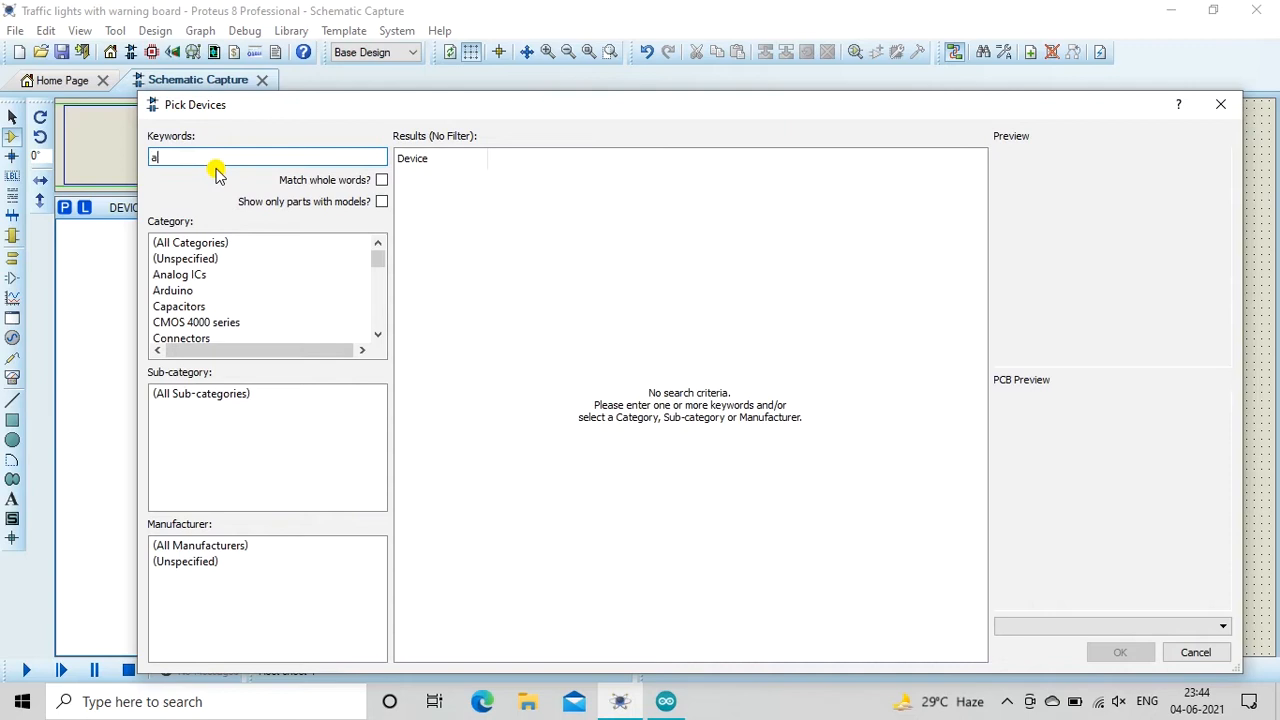
Search the device library for arduino and lcd disp, adding ARDUINO UNO and the 16x2 alphanumeric LCD LM016L to the device list
{"action": "type", "text": "uino"}
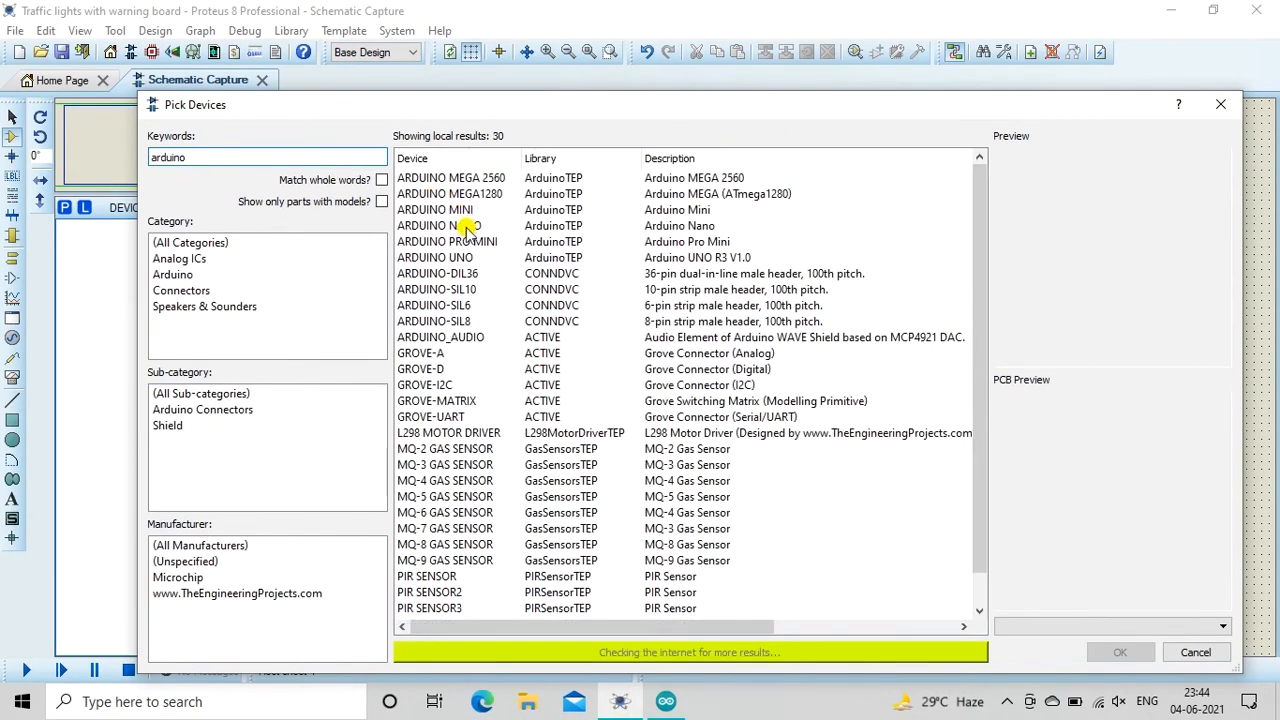
{"action": "double_click", "coordinate": [459, 257]}
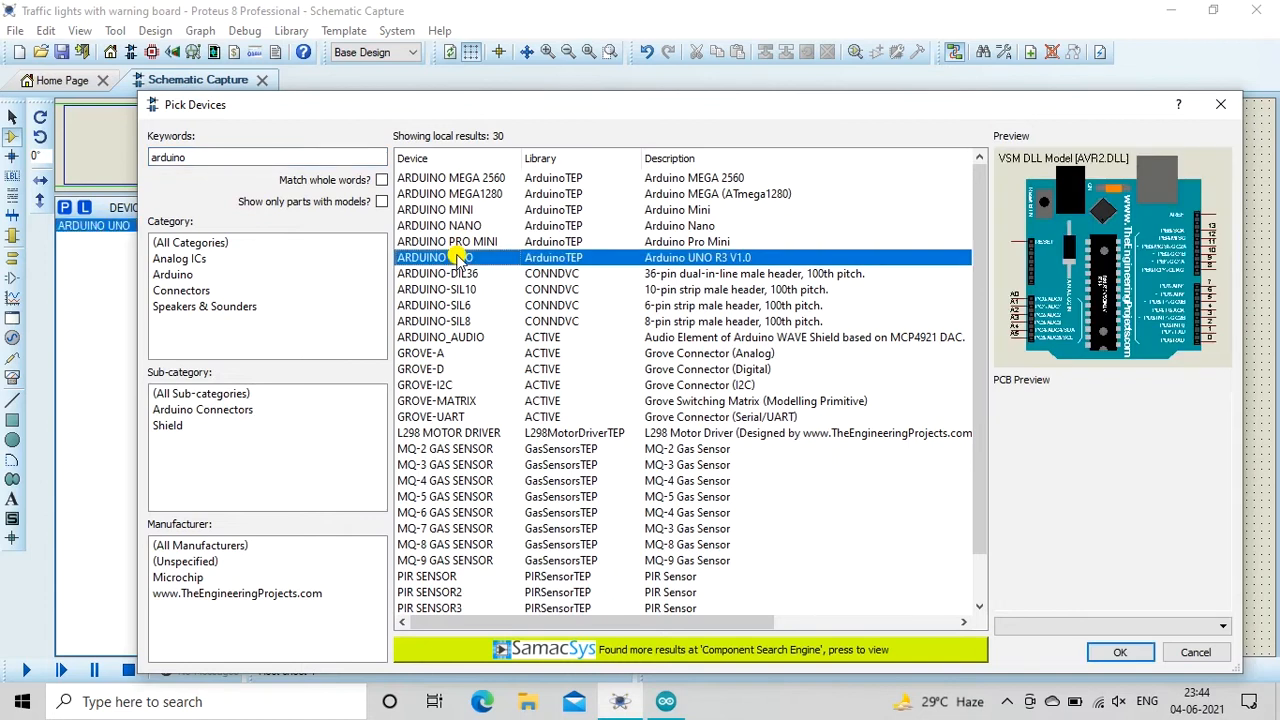
{"action": "left_click_drag", "start_coordinate": [192, 157], "coordinate": [140, 165]}
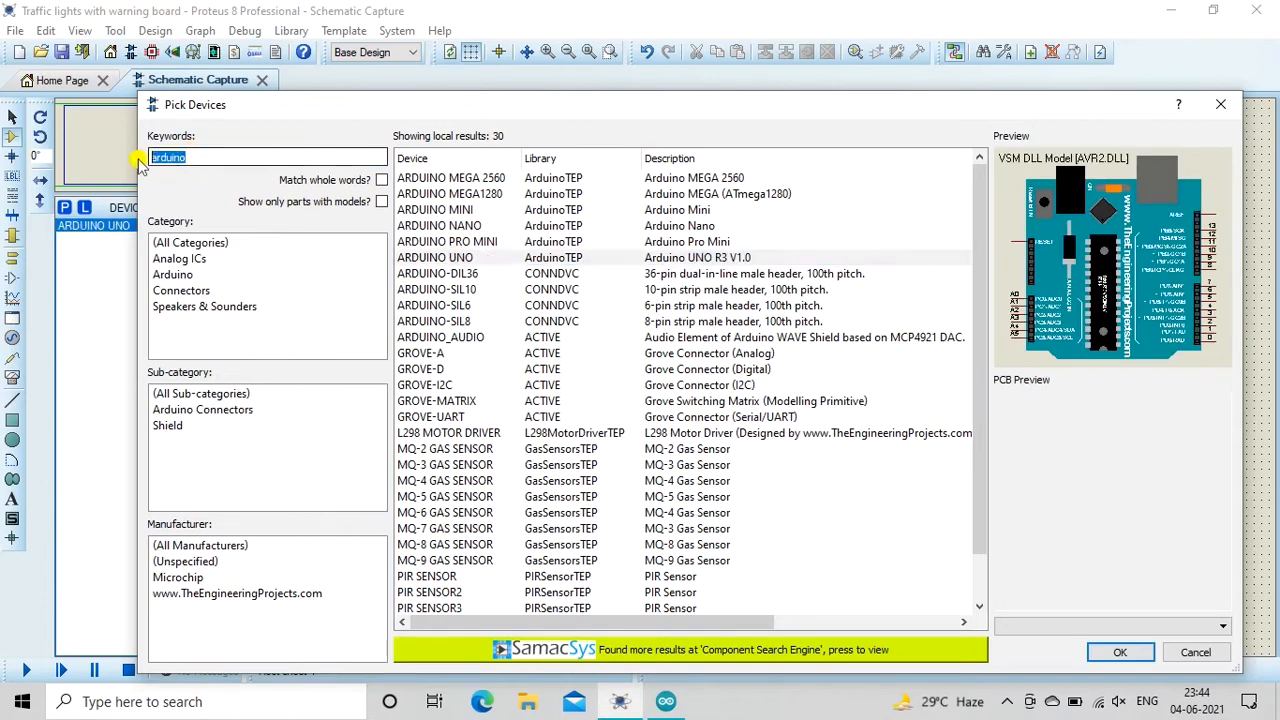
{"action": "key", "text": "BackSpace"}
{"action": "type", "text": "lcd disp"}
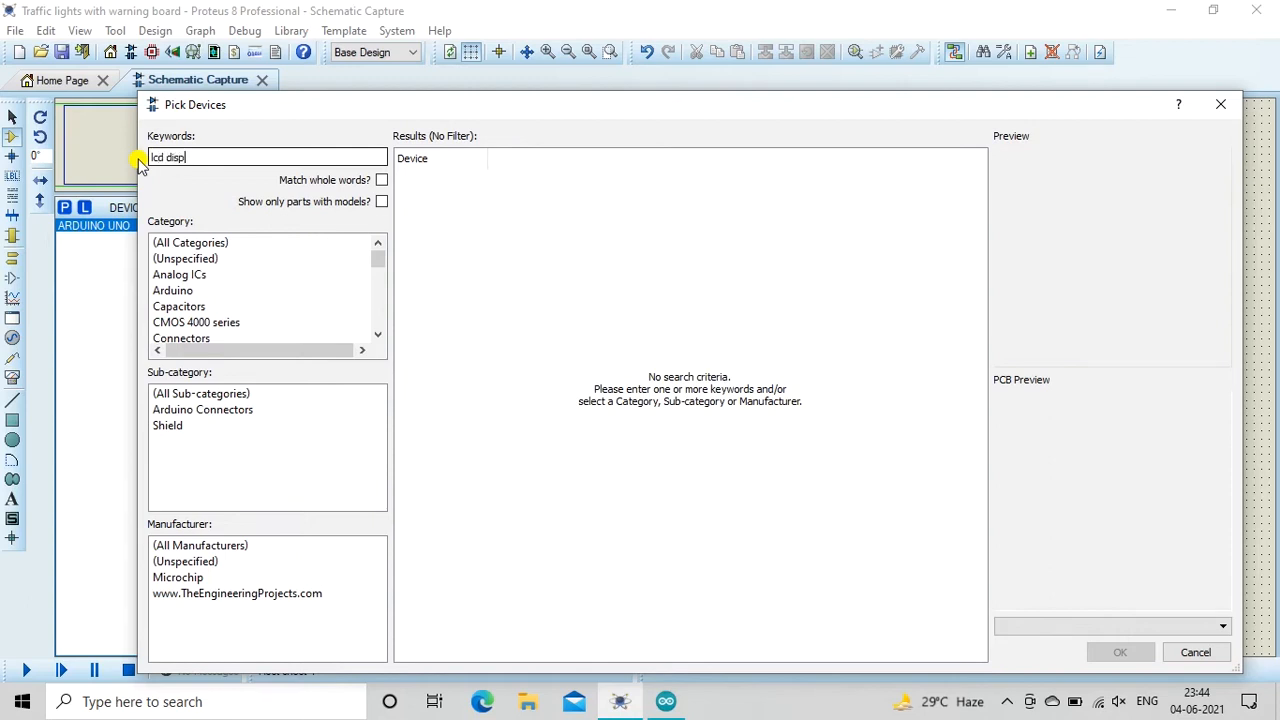
{"action": "scroll", "coordinate": [583, 268], "scroll_direction": "down", "scroll_amount": 2}
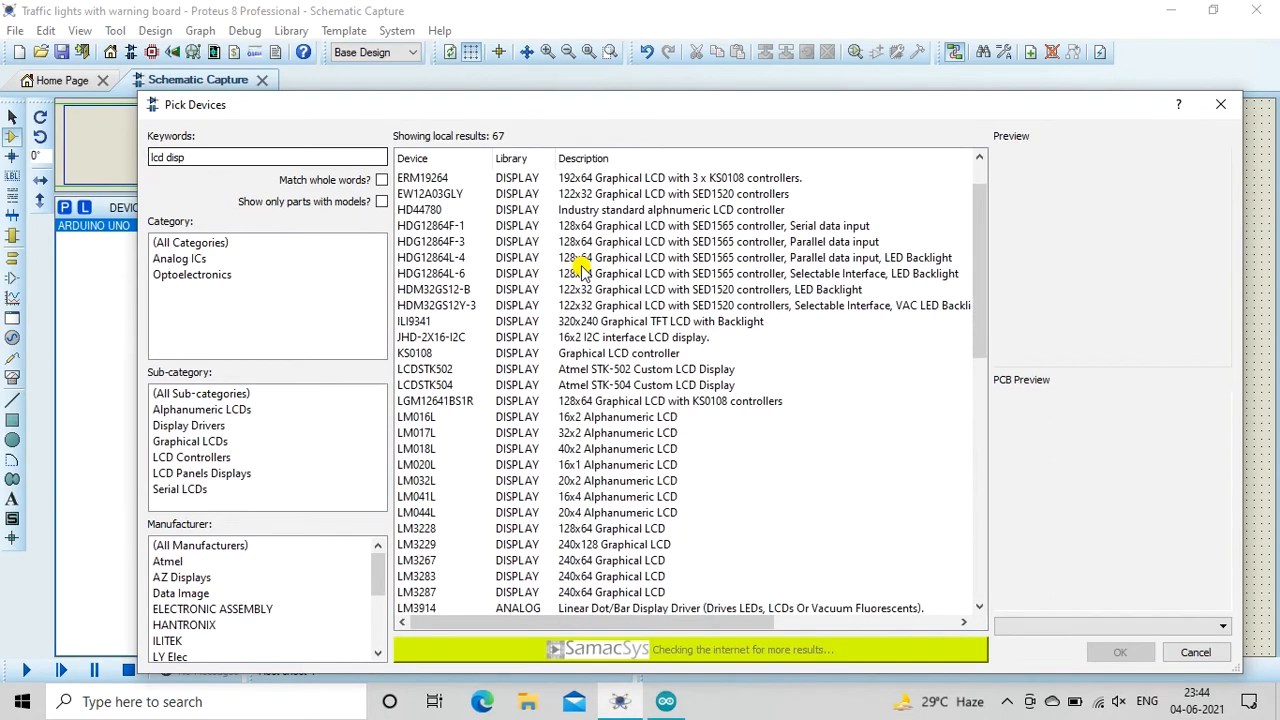
{"action": "left_click", "coordinate": [575, 418]}
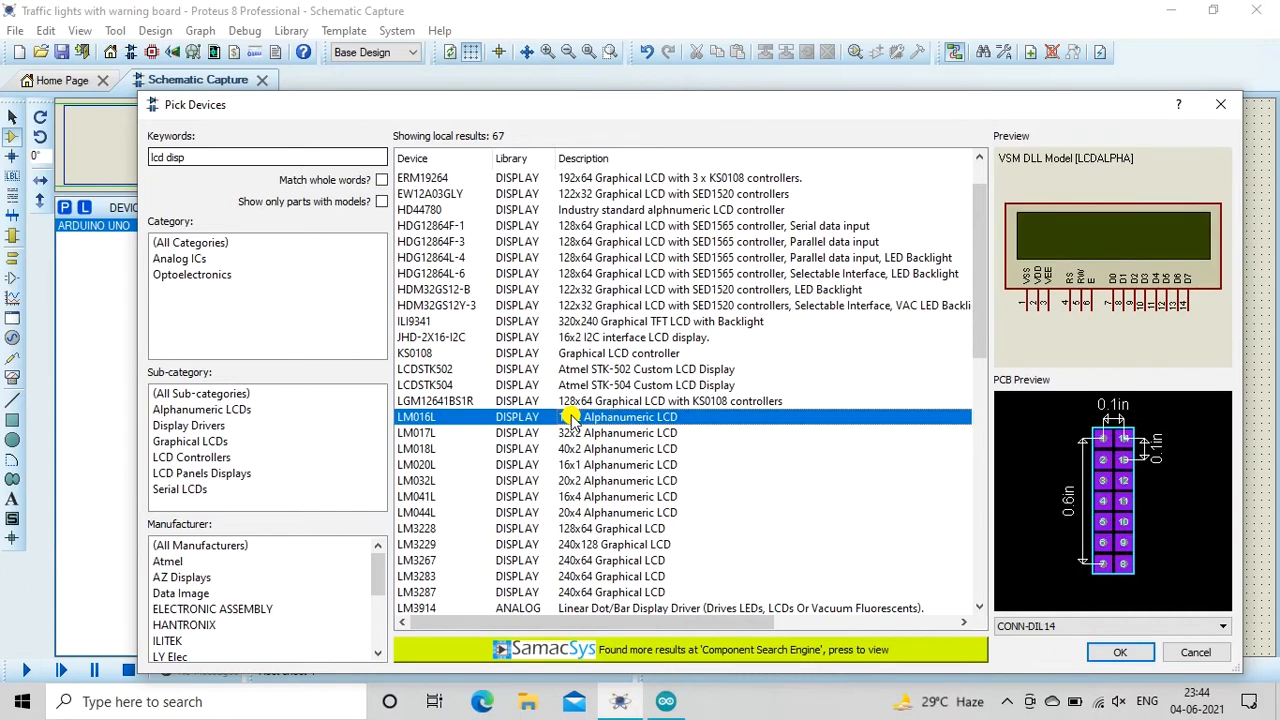
{"action": "double_click", "coordinate": [570, 418]}
Search the device library for 7 segment display
{"action": "left_click_drag", "start_coordinate": [185, 157], "coordinate": [148, 160]}
{"action": "key", "text": "BackSpace"}
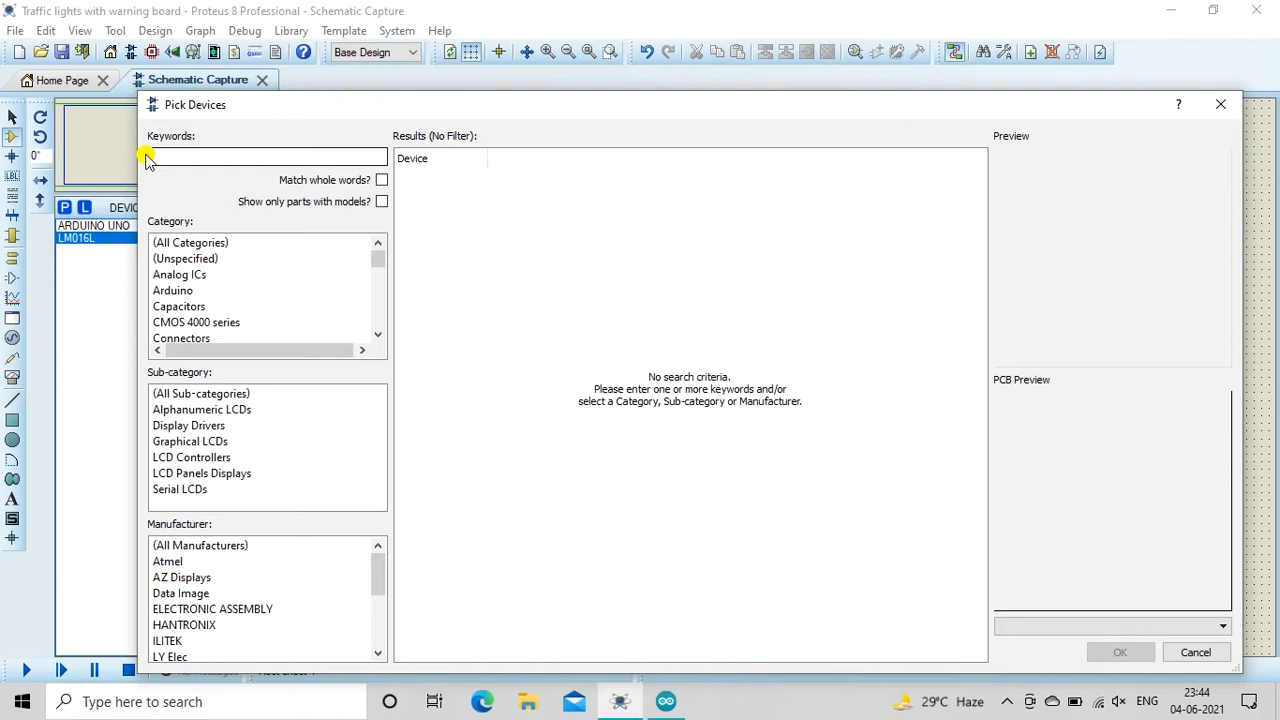
{"action": "type", "text": "7 segme"}
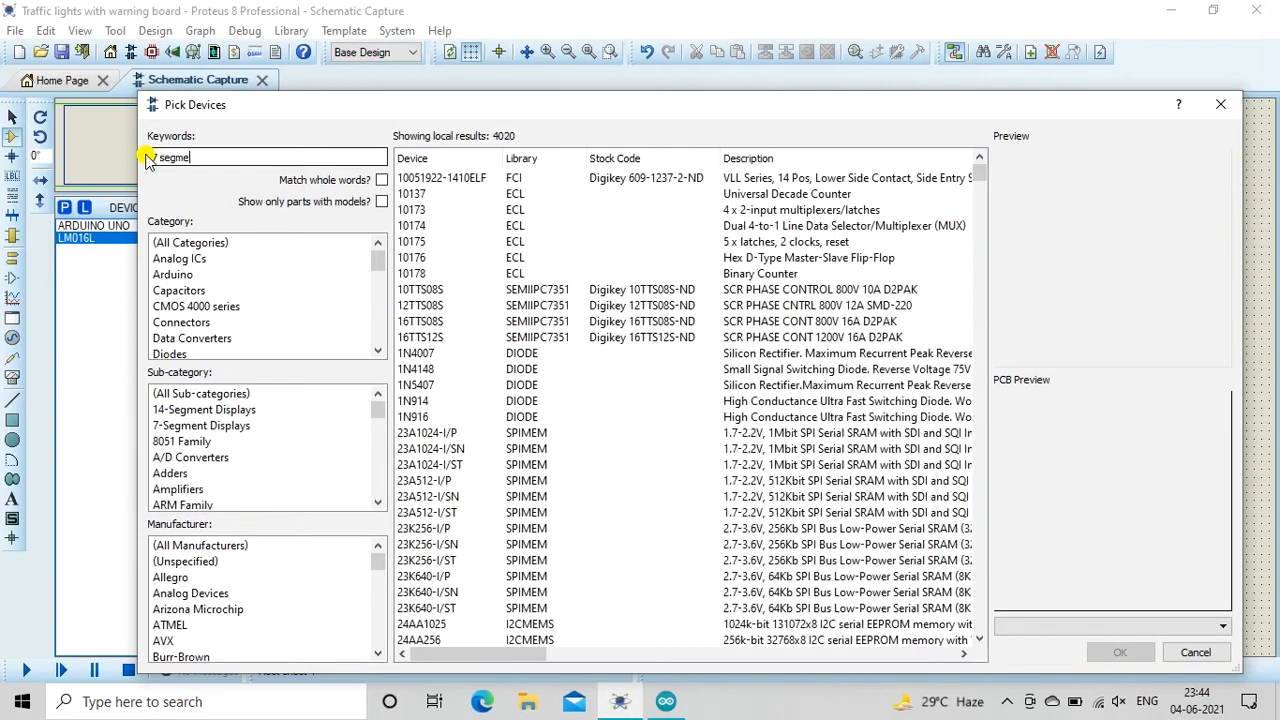
{"action": "type", "text": "nt"}
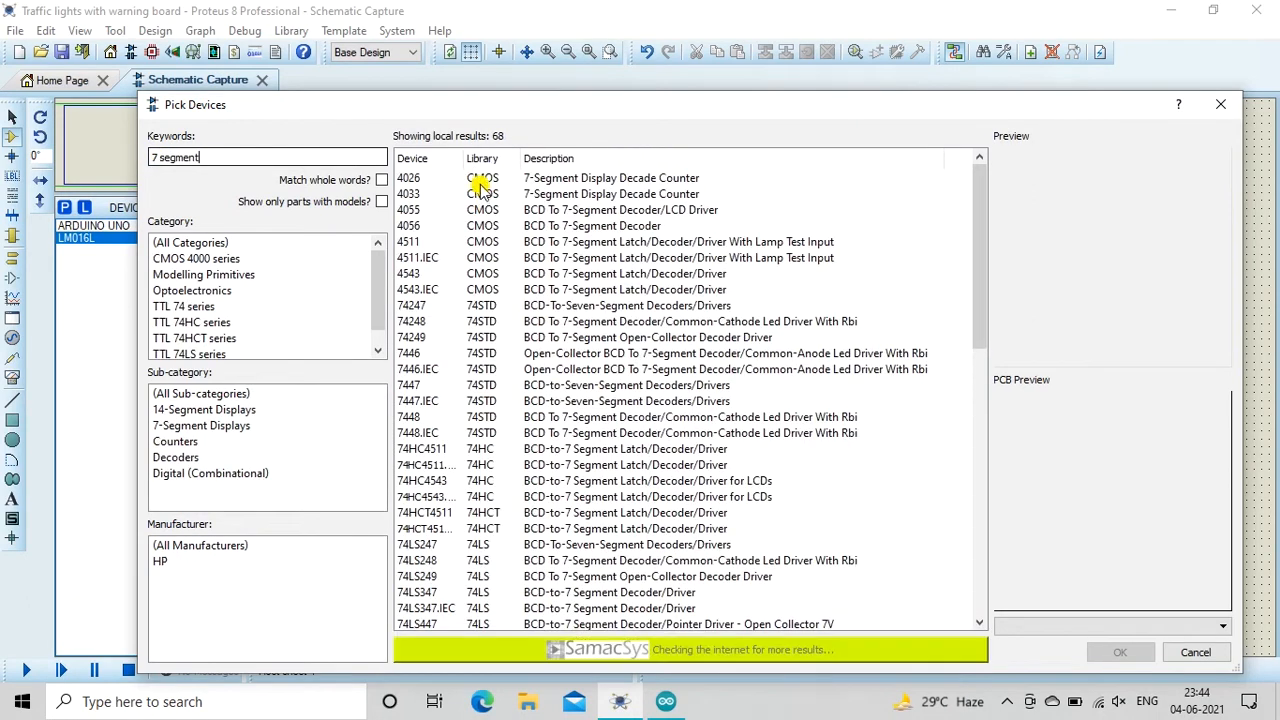
{"action": "left_click", "coordinate": [480, 180]}
{"action": "key", "text": "Down"}
{"action": "key", "text": "Down"}
{"action": "key", "text": "Down"}
{"action": "key", "text": "Down"}
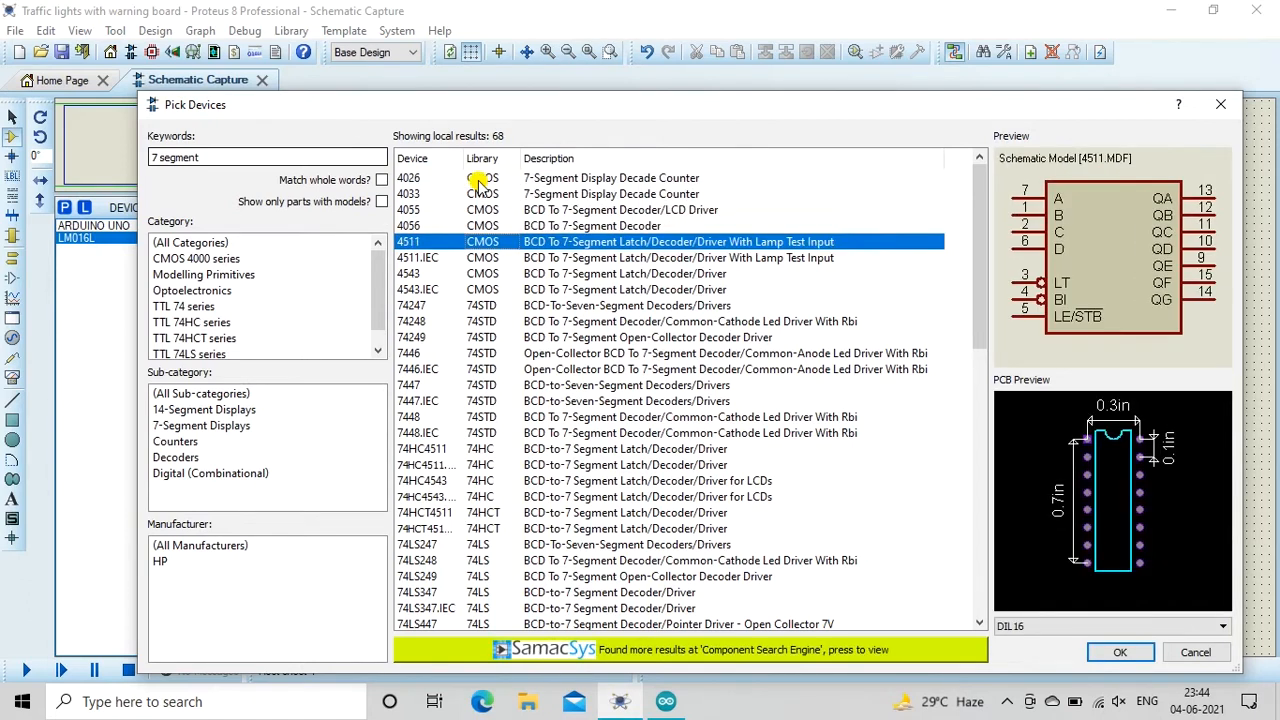
{"action": "left_click", "coordinate": [253, 157]}
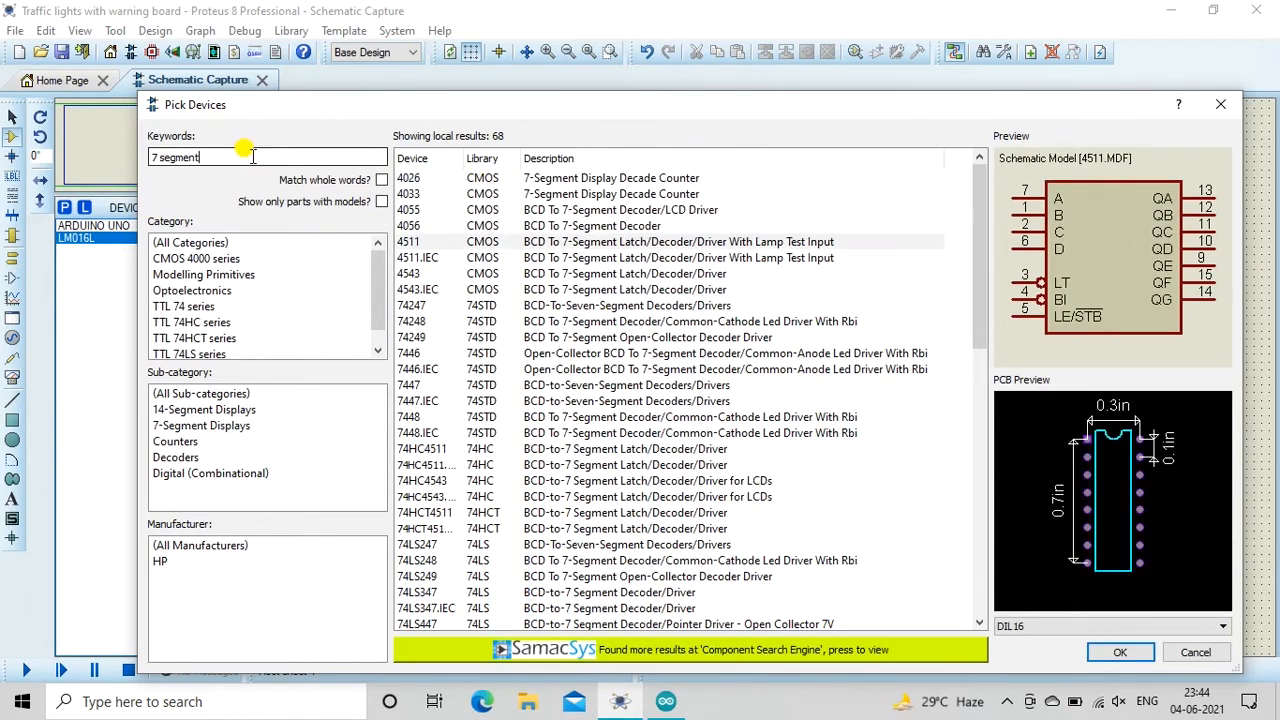
{"action": "type", "text": "display"}
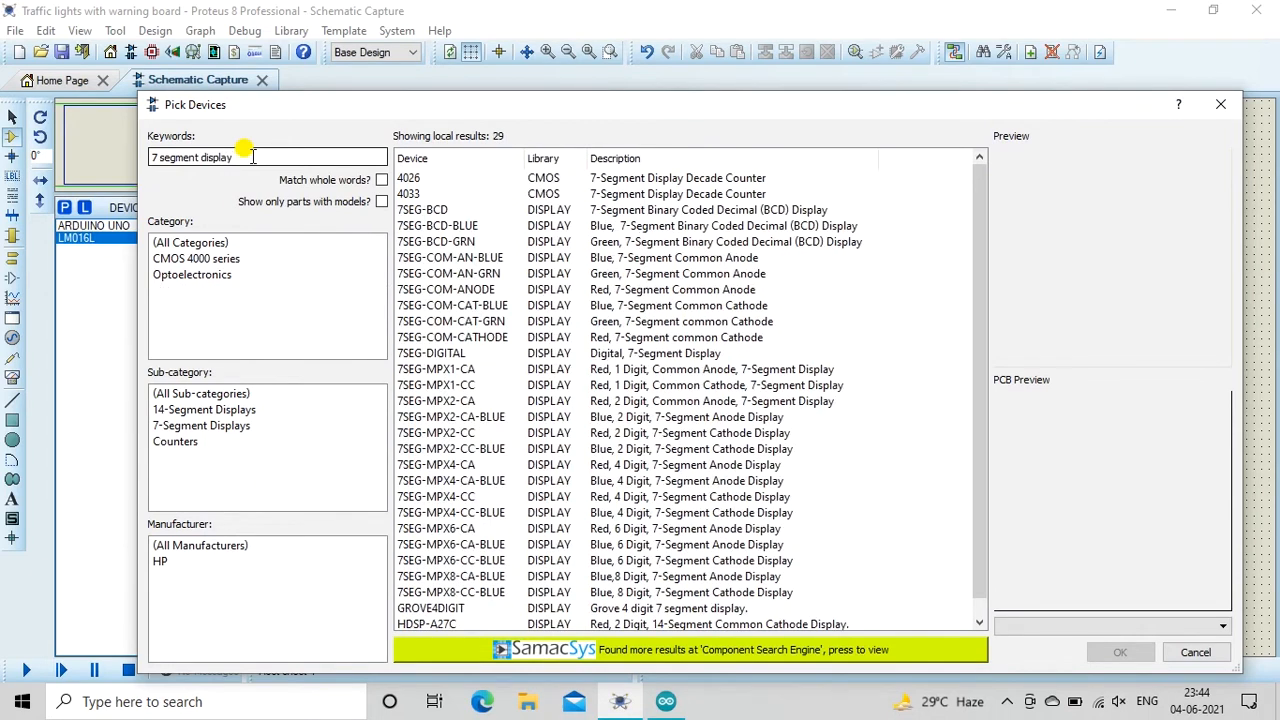
Preview the 7-segment variants and add the green common-cathode 7SEG-COM-CAT-GRN to the device list
{"action": "left_click", "coordinate": [560, 209]}
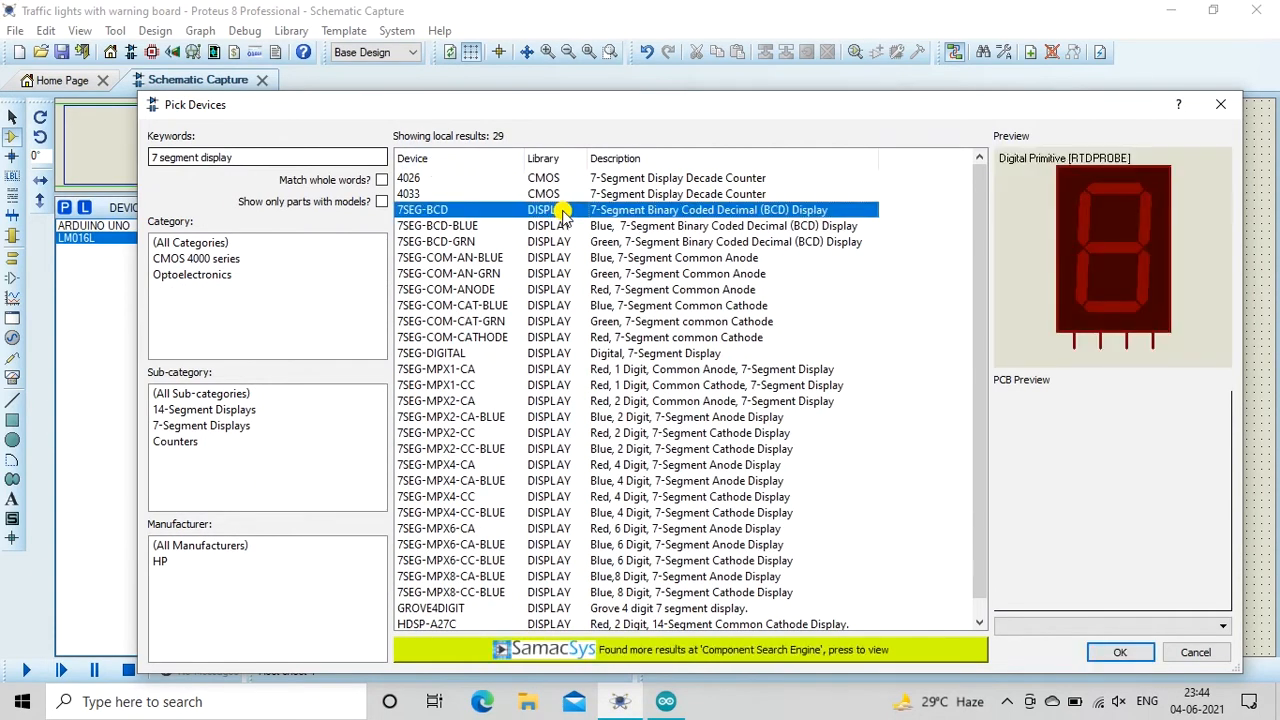
{"action": "key", "text": "Down"}
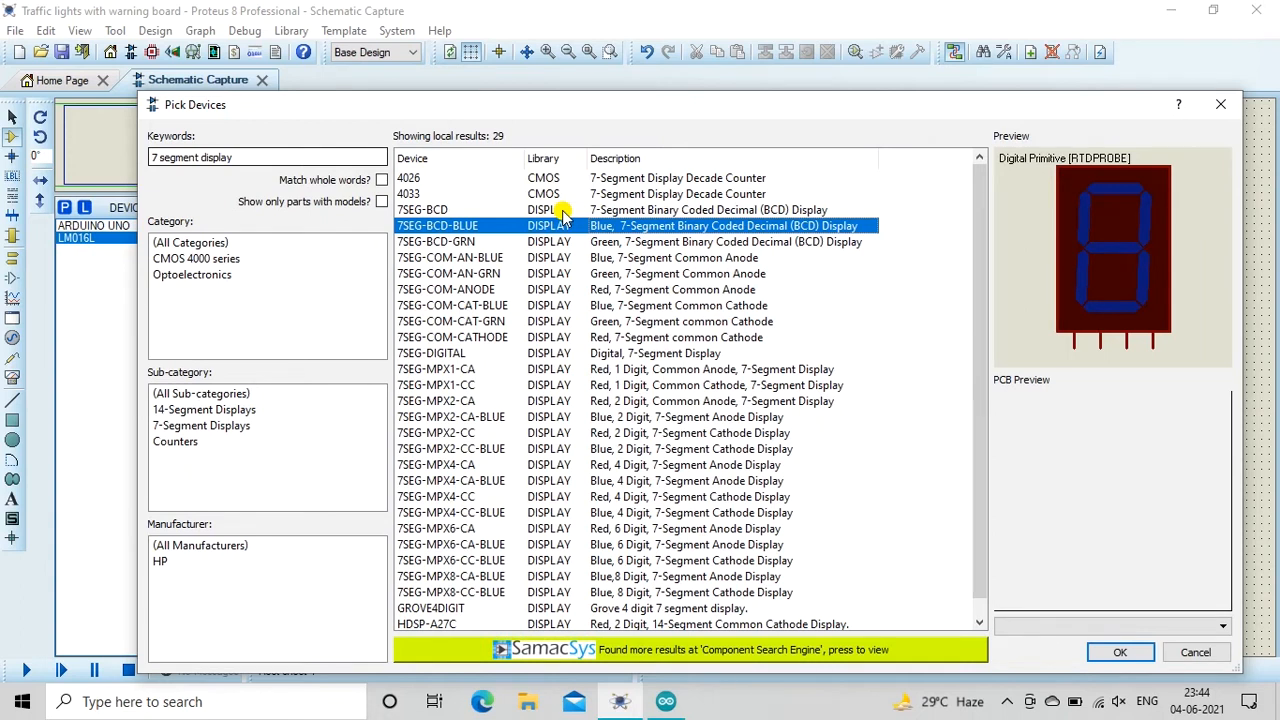
{"action": "key", "text": "Down"}
{"action": "key", "text": "Down"}
{"action": "key", "text": "Down"}
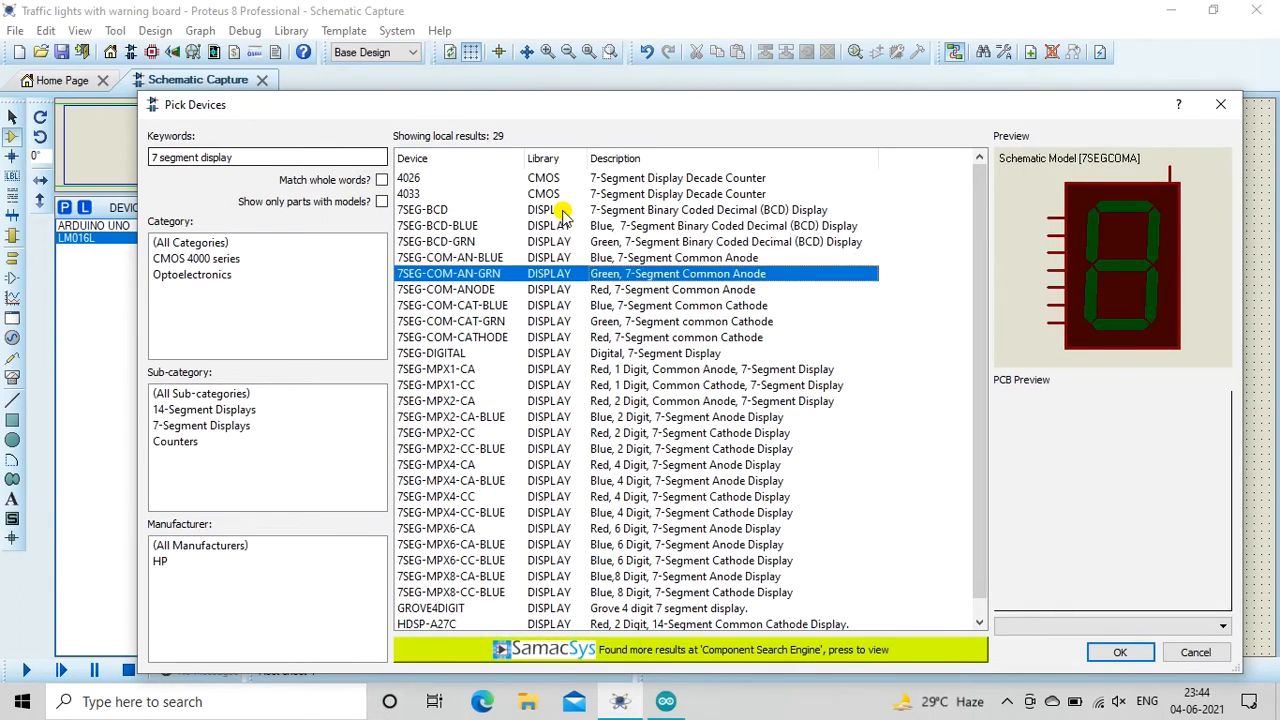
{"action": "key", "text": "Down"}
{"action": "key", "text": "Down"}
{"action": "key", "text": "Down"}
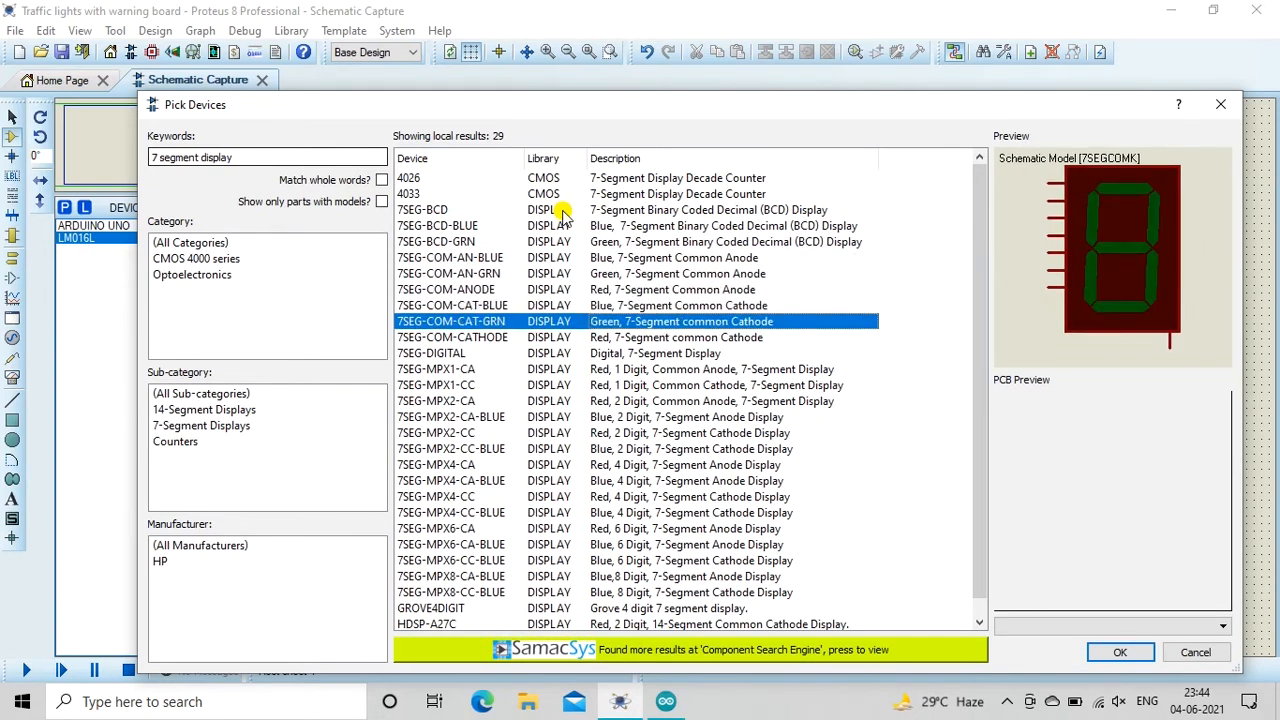
{"action": "key", "text": "Down"}
{"action": "key", "text": "Up"}
{"action": "double_click", "coordinate": [558, 321]}
Search for Traffic and add the animated TRAFFIC LIGHTS module to the device list
{"action": "left_click_drag", "start_coordinate": [240, 158], "coordinate": [125, 162]}
{"action": "type", "text": "Traffic"}
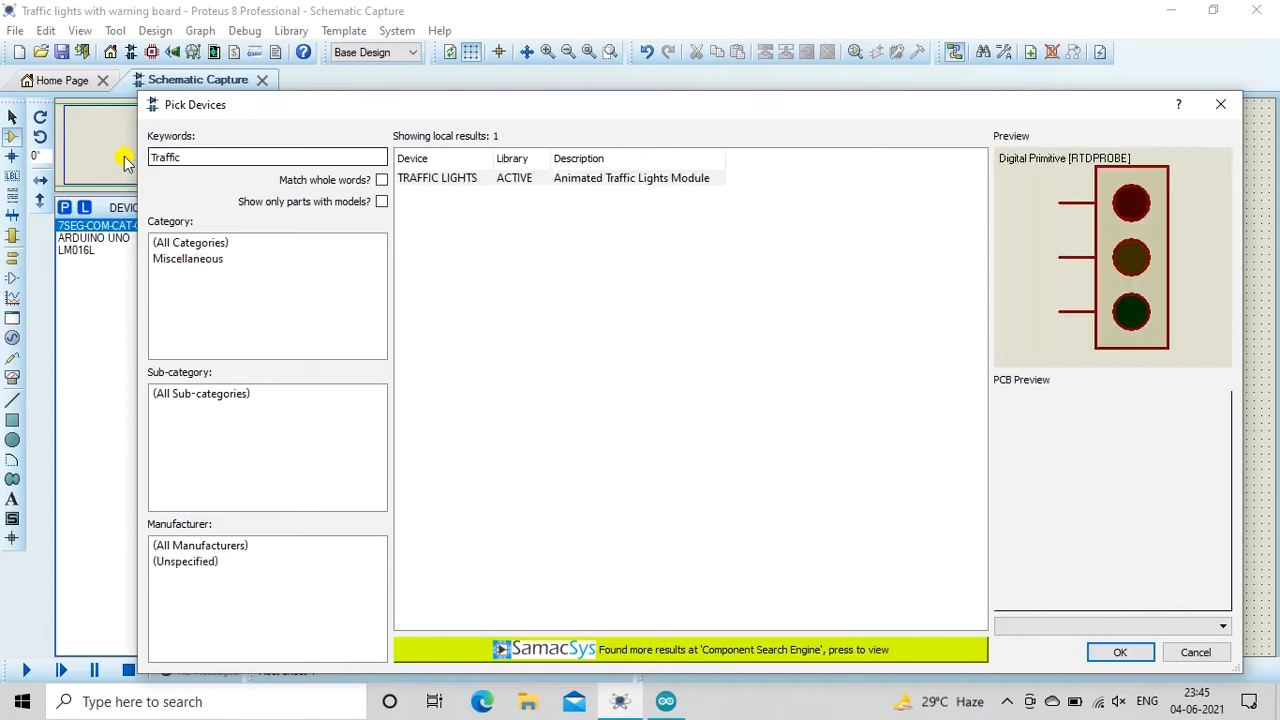
{"action": "left_click", "coordinate": [449, 178]}
{"action": "double_click", "coordinate": [449, 178]}
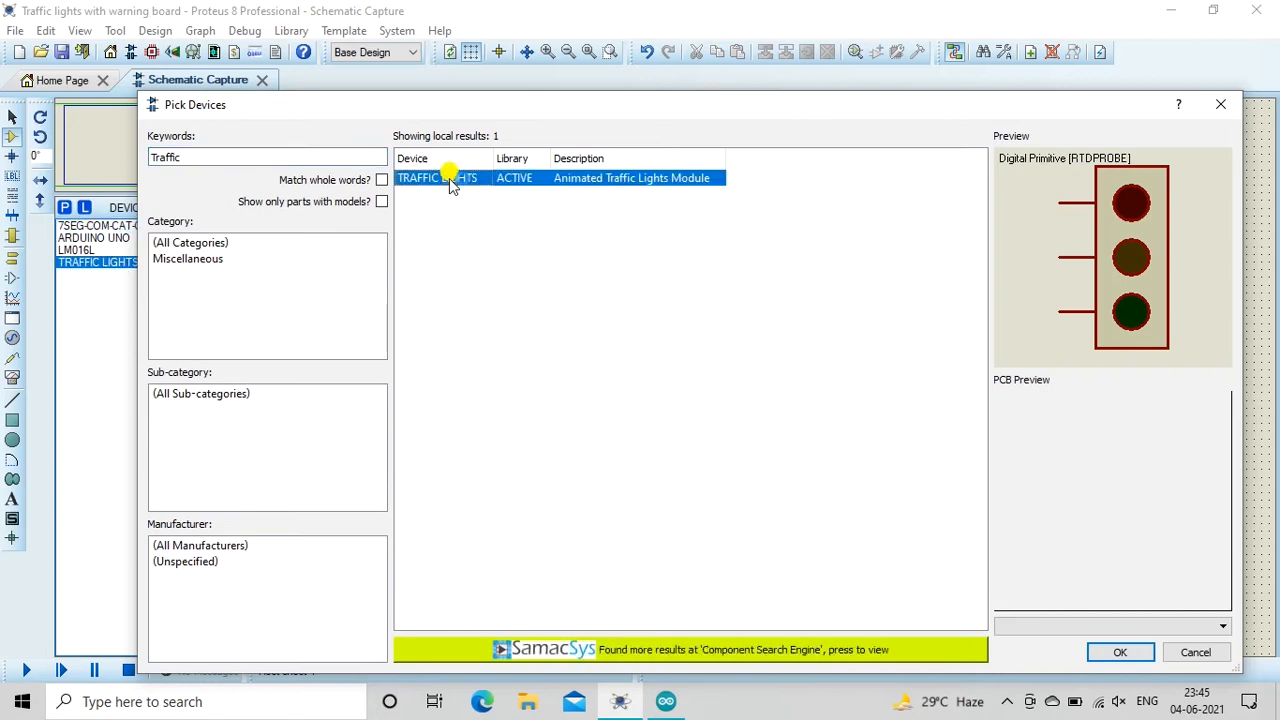
Search for 10K pot and add the 3005P-1-103 potentiometer to the device list
{"action": "left_click_drag", "start_coordinate": [186, 157], "coordinate": [154, 157]}
{"action": "type", "text": "T"}
{"action": "type", "text": "a"}
{"action": "type", "text": "0"}
{"action": "type", "text": "K pot"}
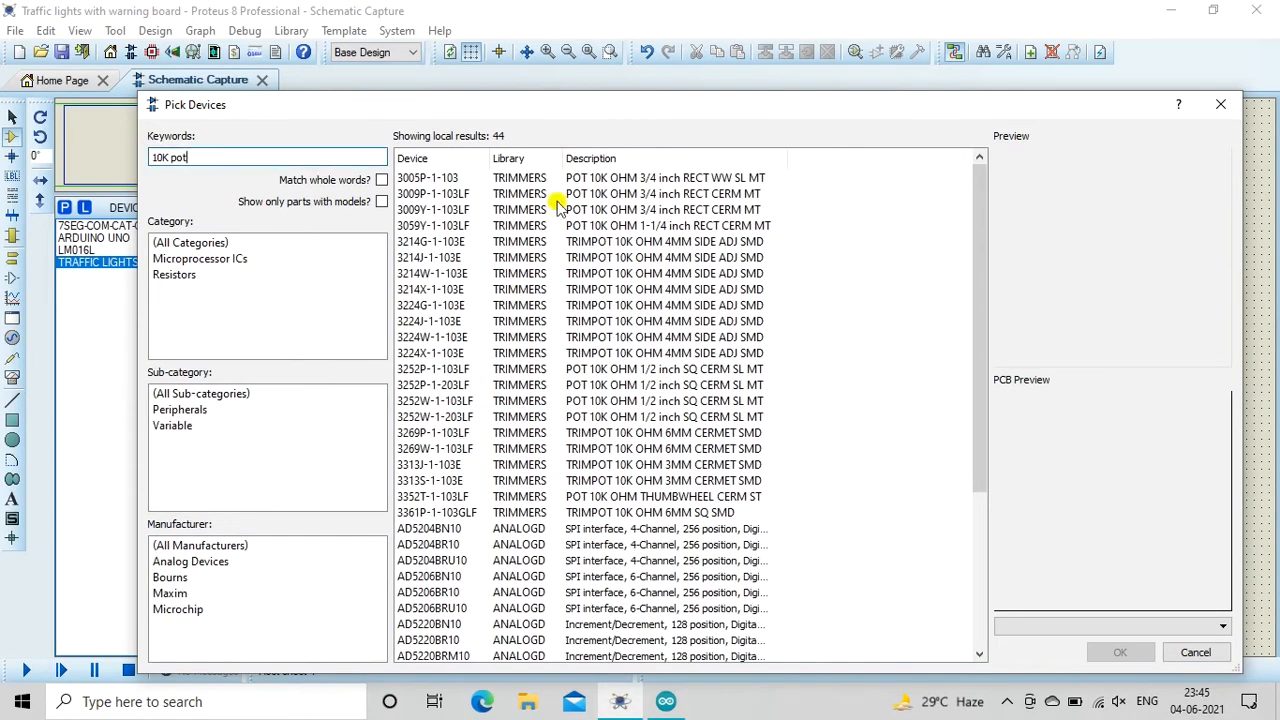
{"action": "double_click", "coordinate": [591, 178]}
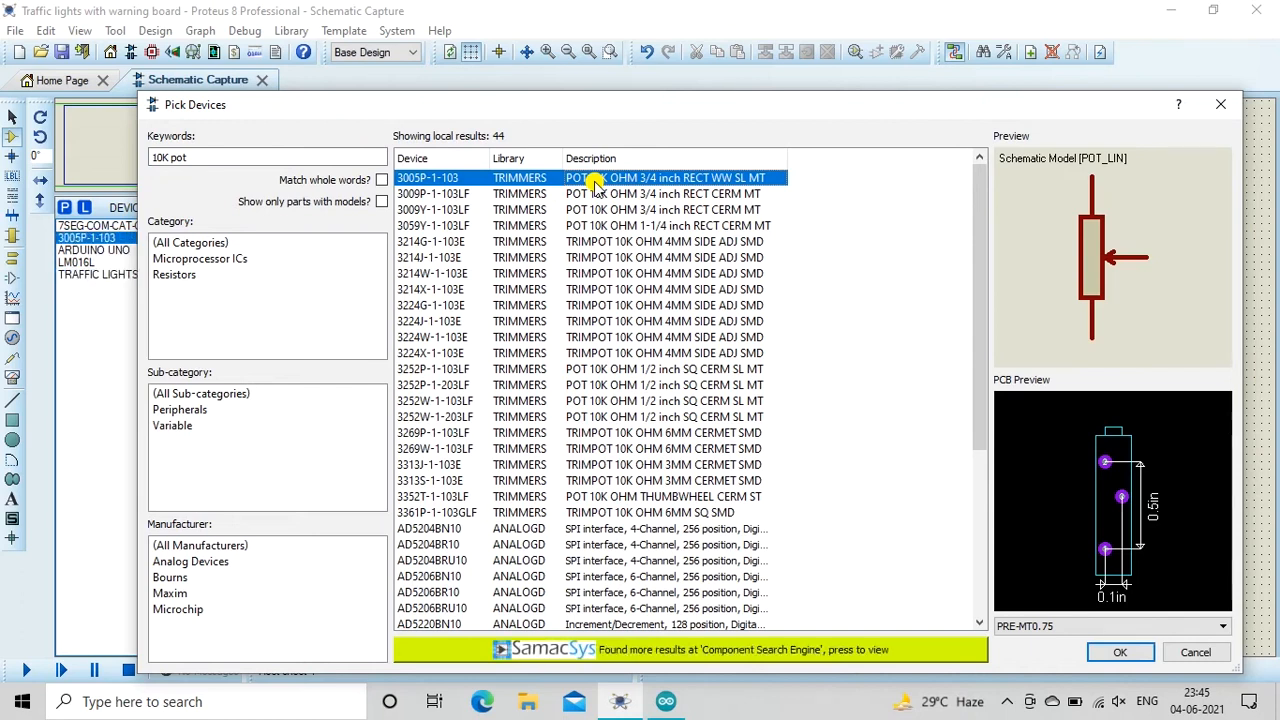
Search the device library for 100 ohm resistor
{"action": "left_click", "coordinate": [184, 157]}
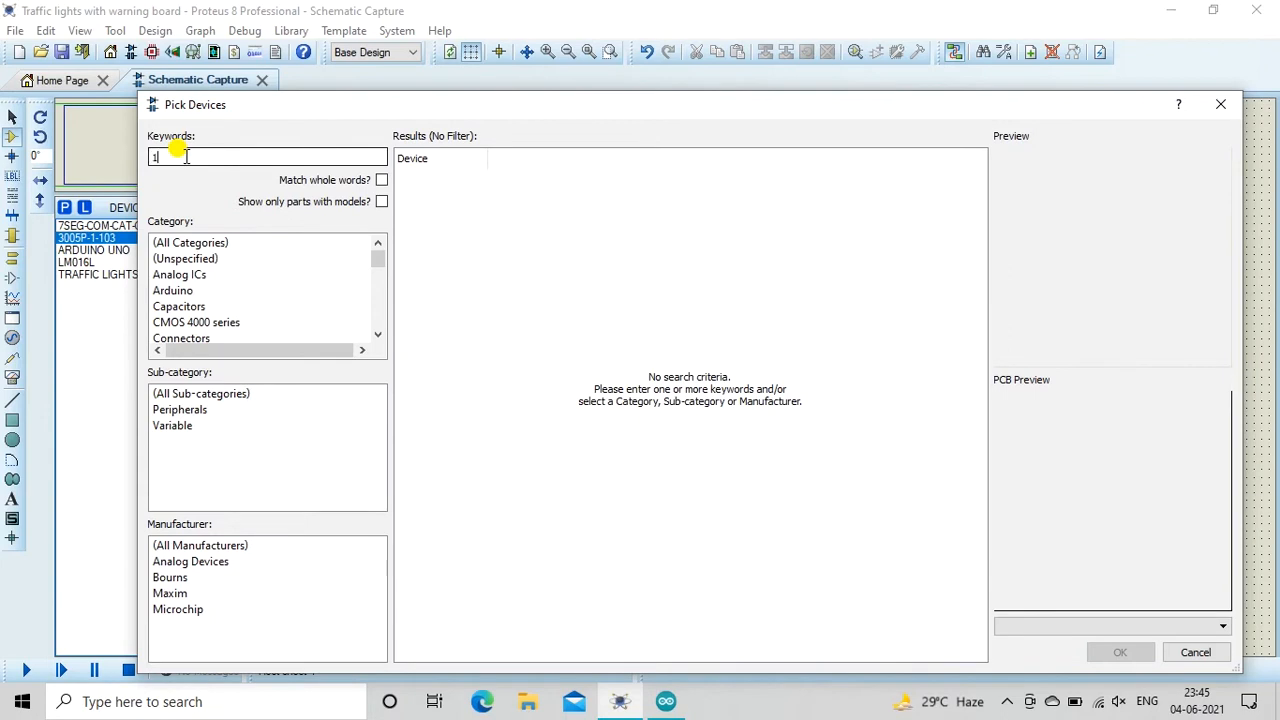
{"action": "type", "text": "100 ohm "}
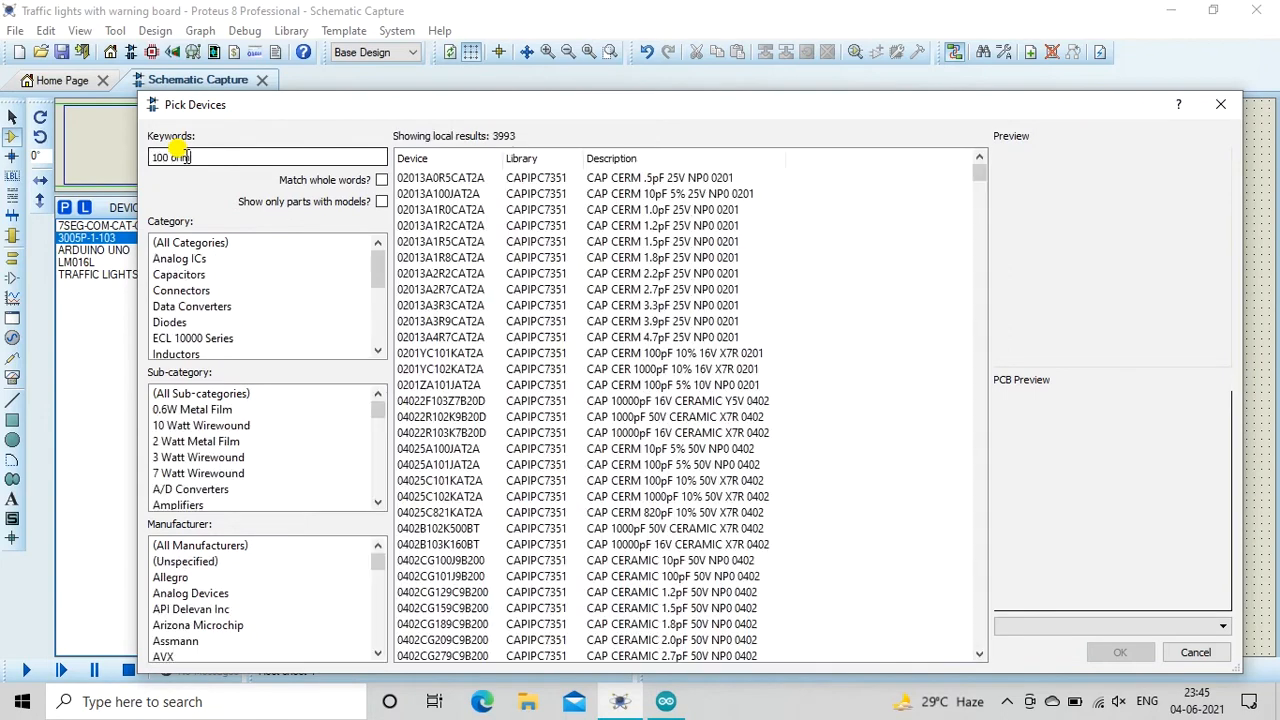
{"action": "type", "text": "re"}
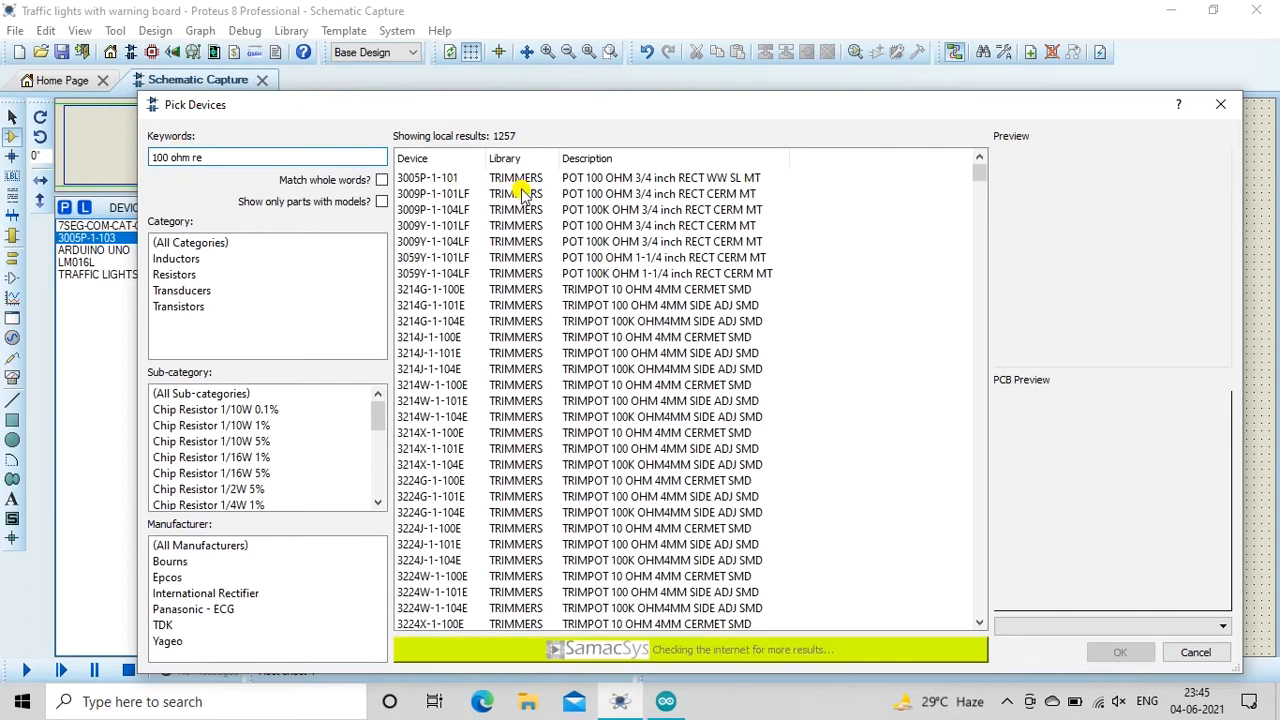
{"action": "left_click", "coordinate": [580, 180]}
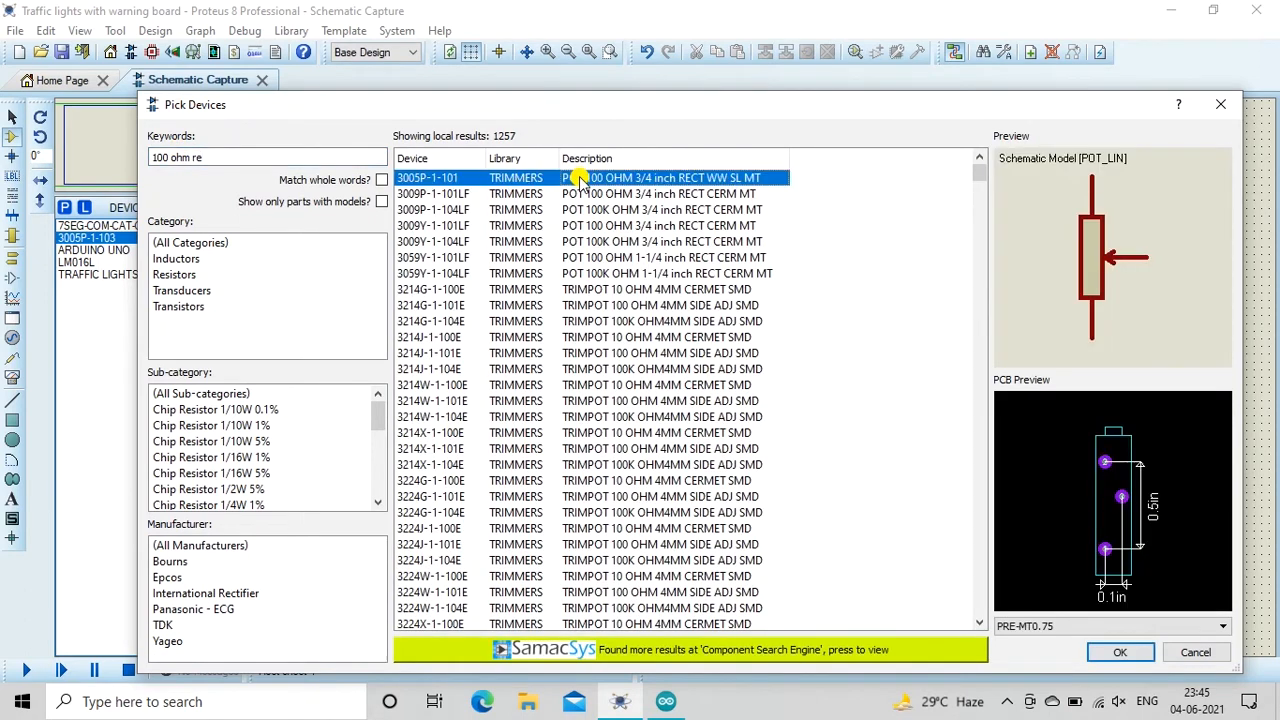
{"action": "left_click", "coordinate": [245, 157]}
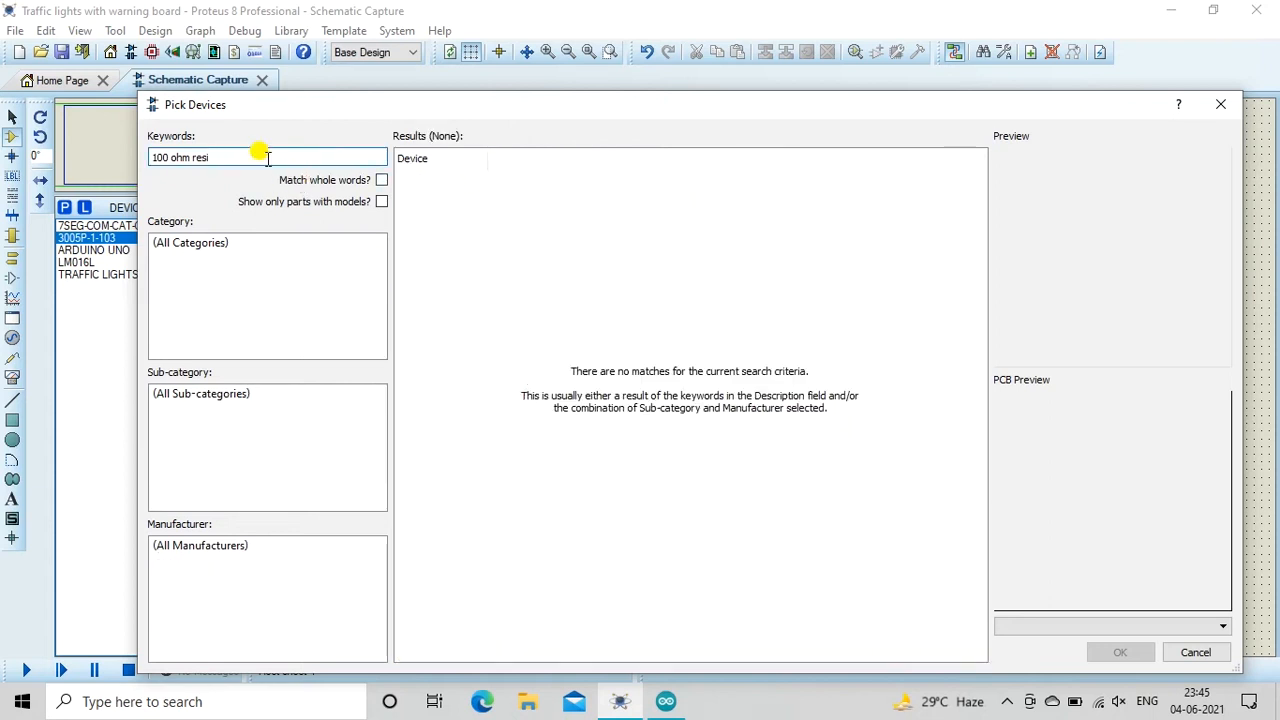
{"action": "type", "text": "tor"}
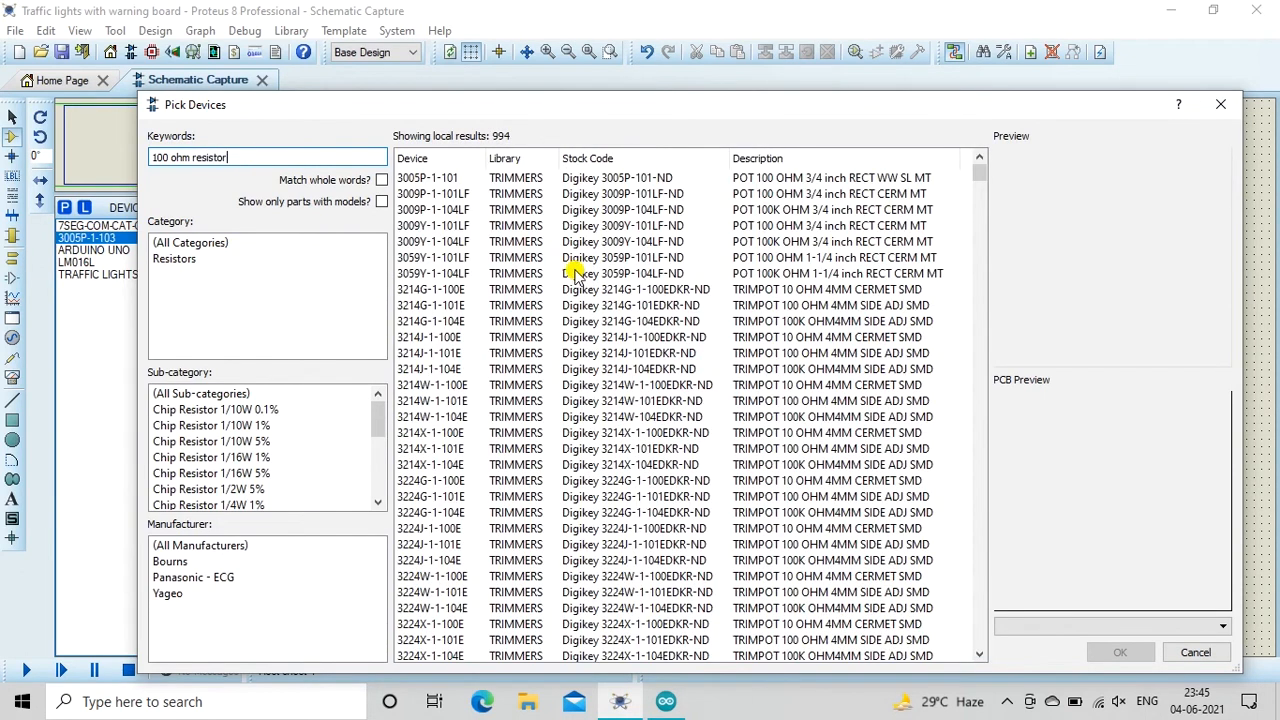
Add the 120 ohm 1/16W 1% chip resistor 9C04021A1200FLHF3 to the device list and finish picking devices
{"action": "scroll", "coordinate": [551, 451], "scroll_direction": "down", "scroll_amount": 7}
{"action": "scroll", "coordinate": [556, 458], "scroll_direction": "down", "scroll_amount": 15}
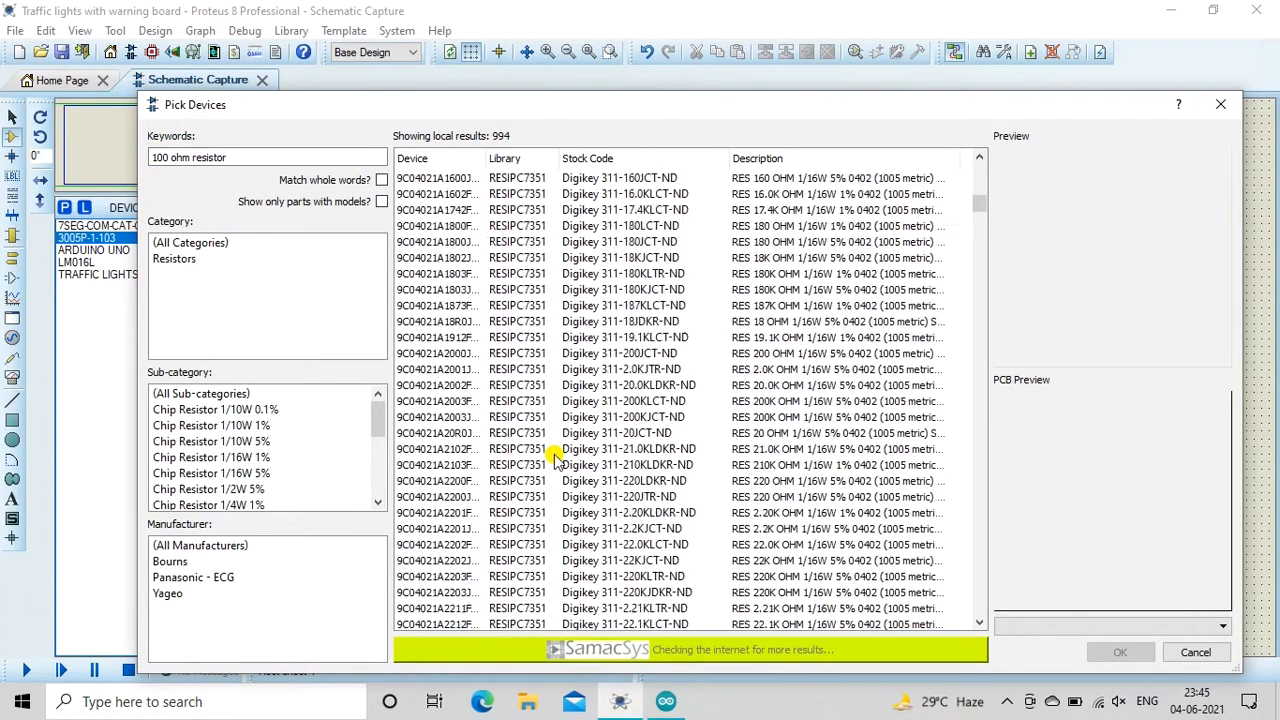
{"action": "scroll", "coordinate": [556, 458], "scroll_direction": "up", "scroll_amount": 15}
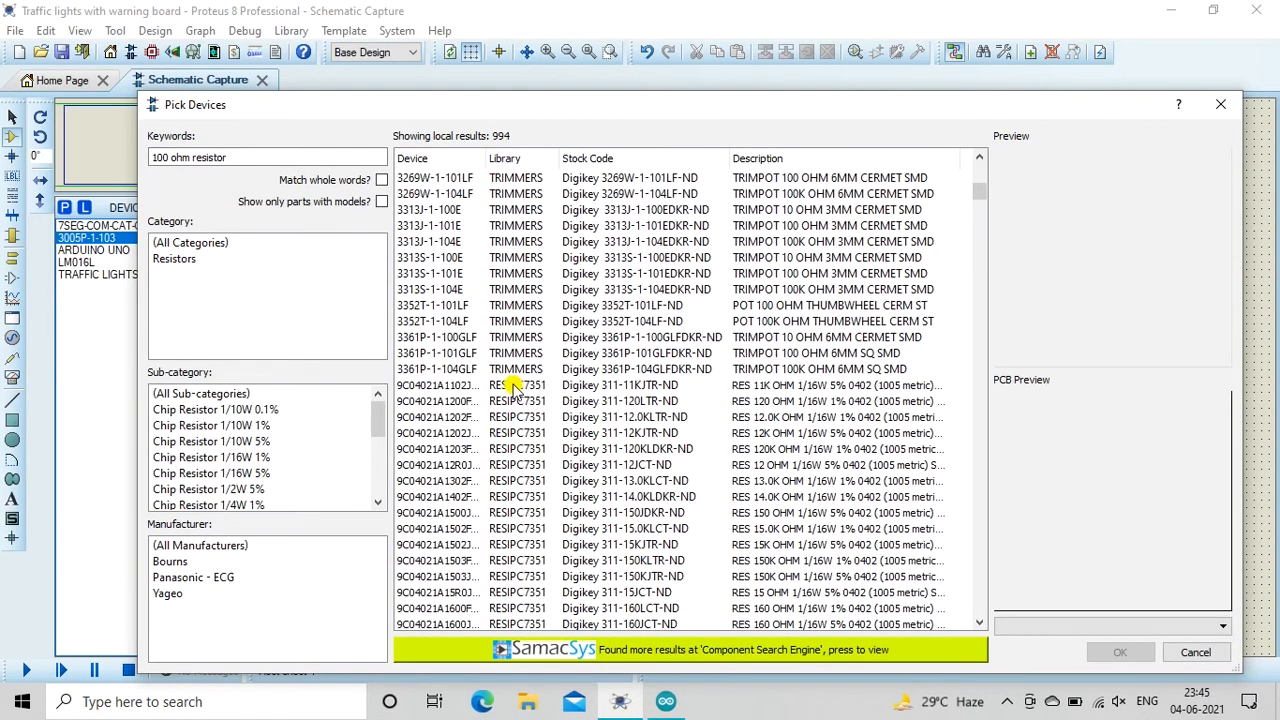
{"action": "left_click", "coordinate": [513, 385]}
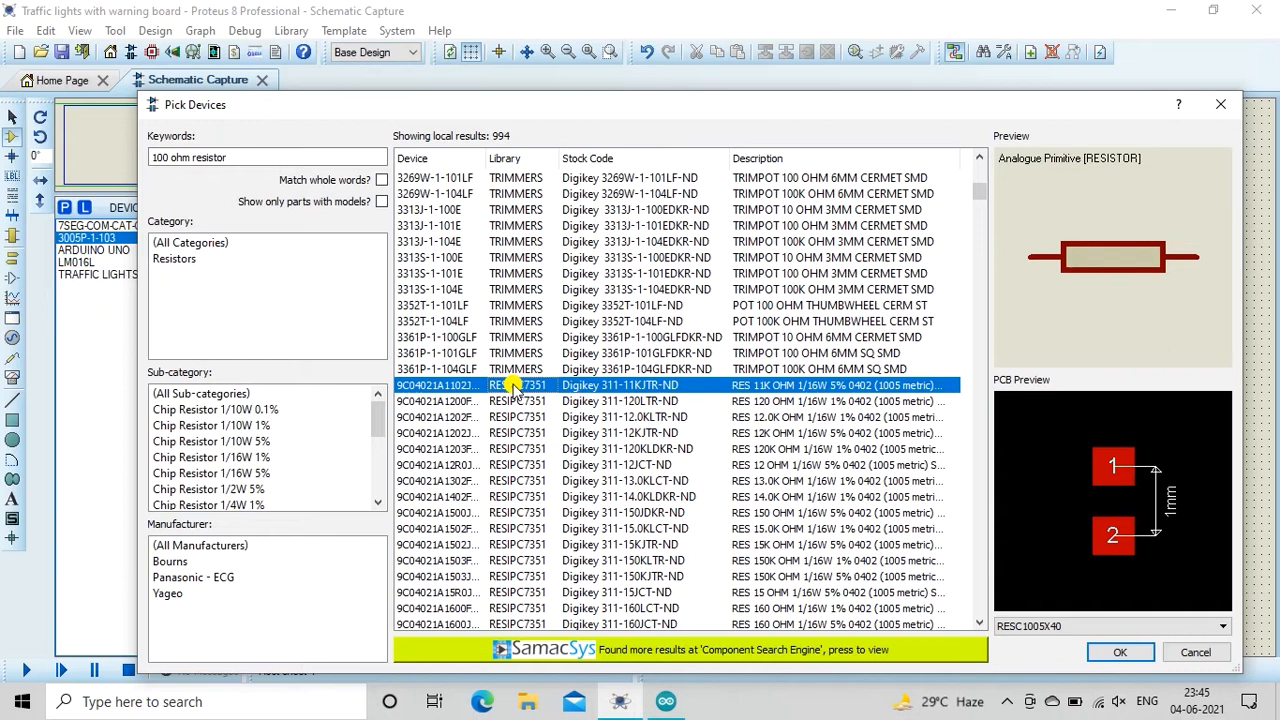
{"action": "left_click", "coordinate": [765, 403]}
{"action": "double_click", "coordinate": [765, 403]}
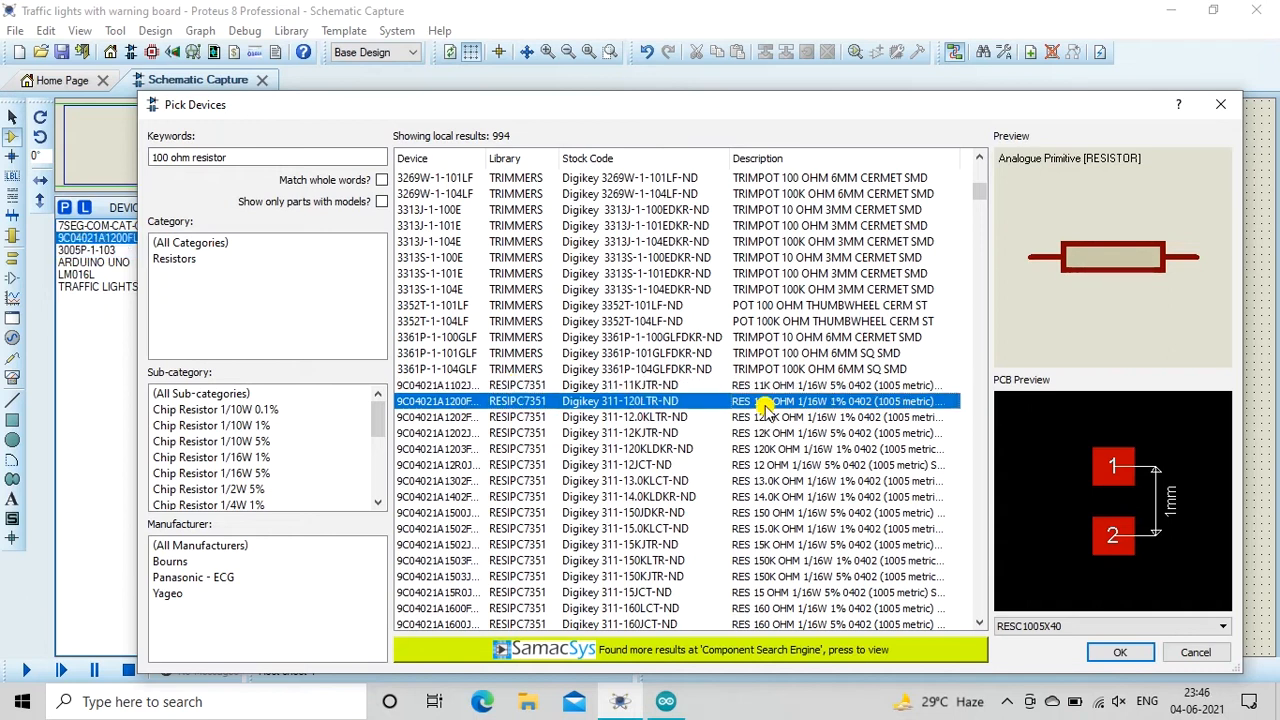
{"action": "left_click", "coordinate": [1117, 653]}
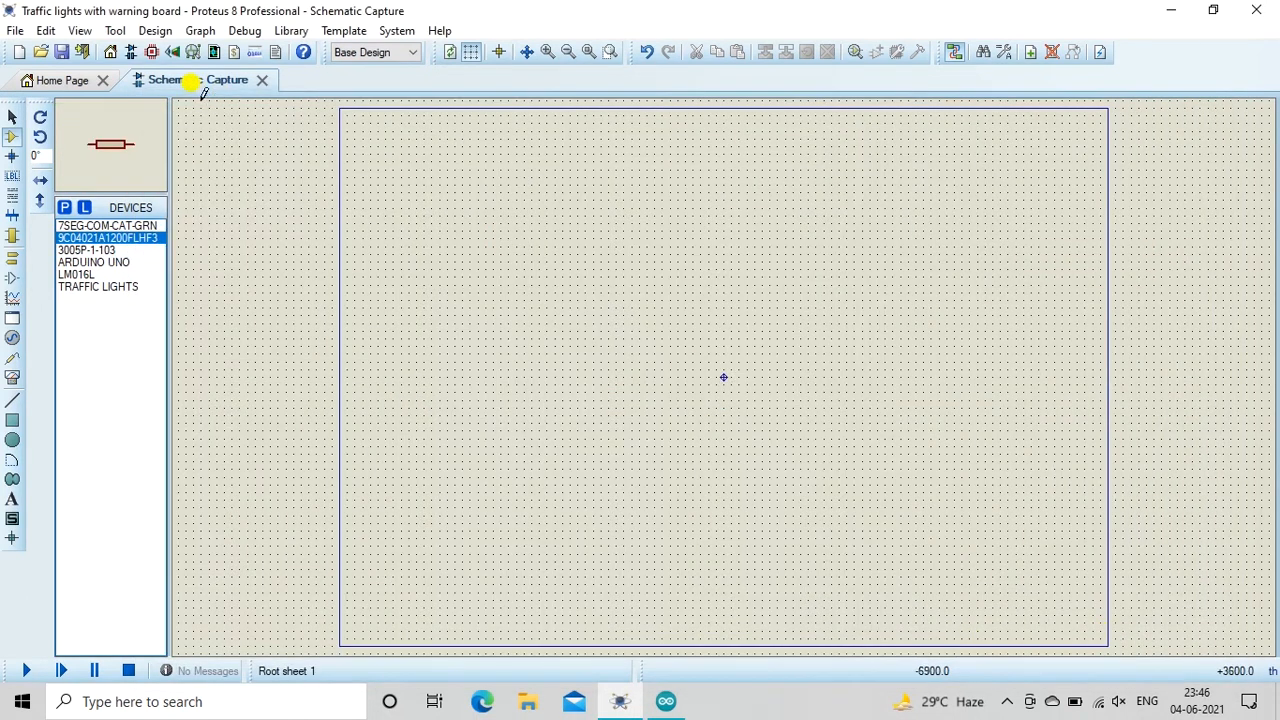
Place an ARDUINO UNO on the schematic sheet and shift it slightly left, just above the sheet's centre
{"action": "left_click", "coordinate": [97, 262]}
{"action": "left_click", "coordinate": [560, 287]}
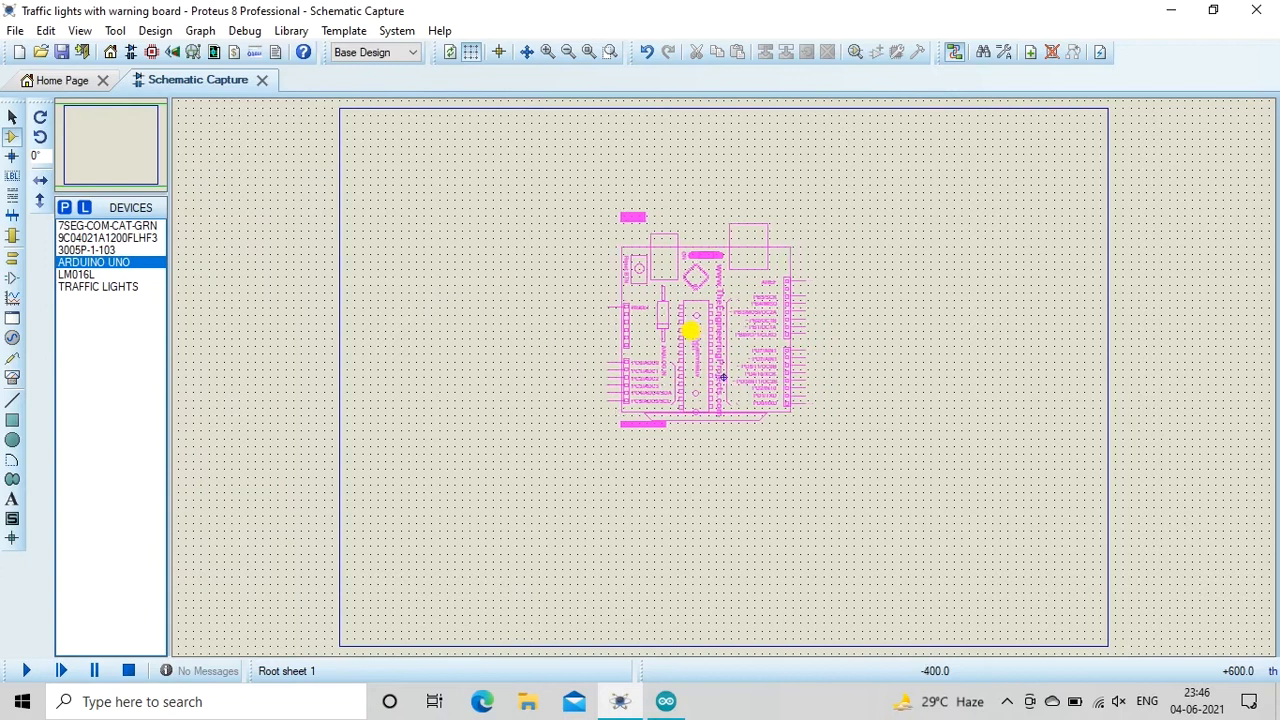
{"action": "left_click", "coordinate": [787, 315]}
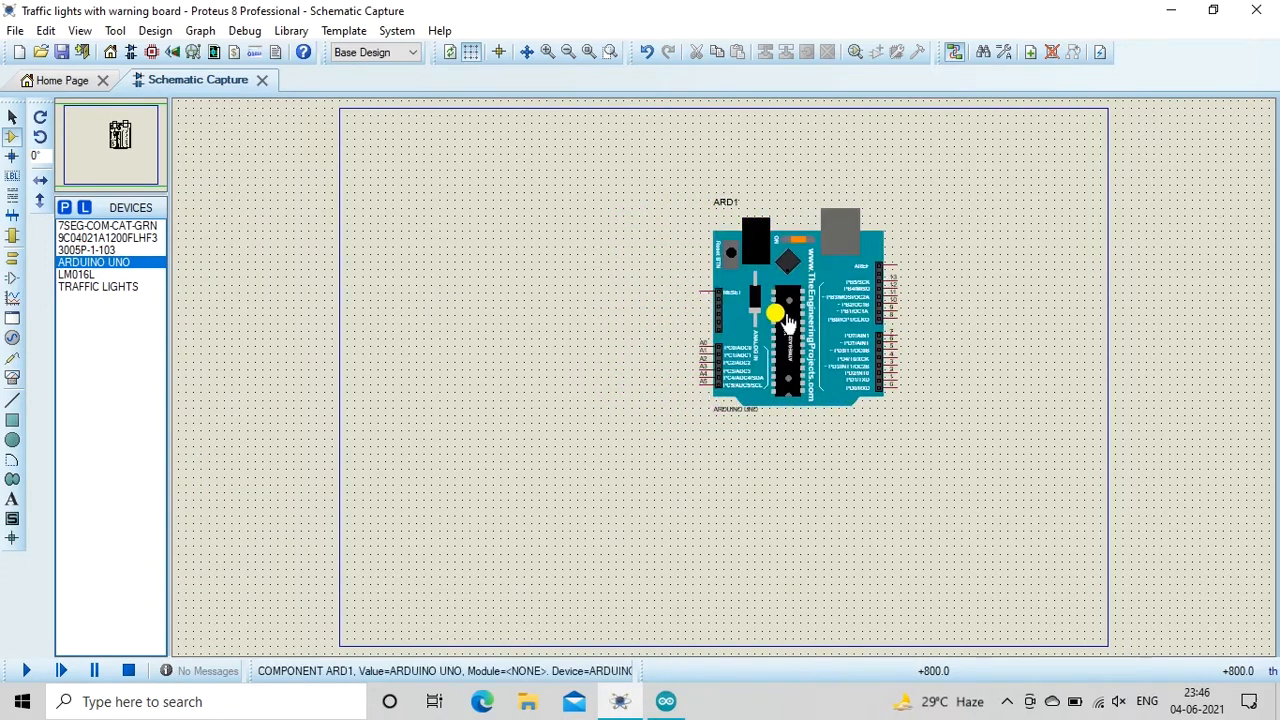
{"action": "left_click", "coordinate": [787, 318]}
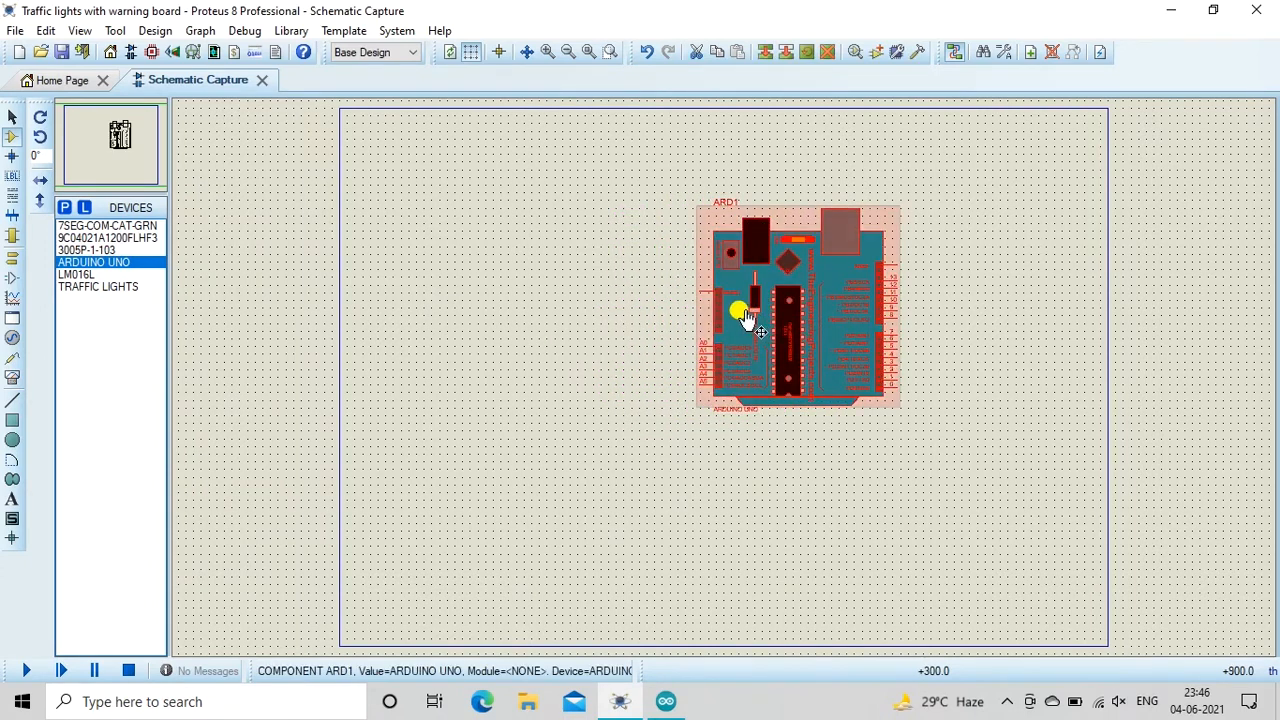
{"action": "left_click_drag", "start_coordinate": [790, 325], "coordinate": [737, 323]}
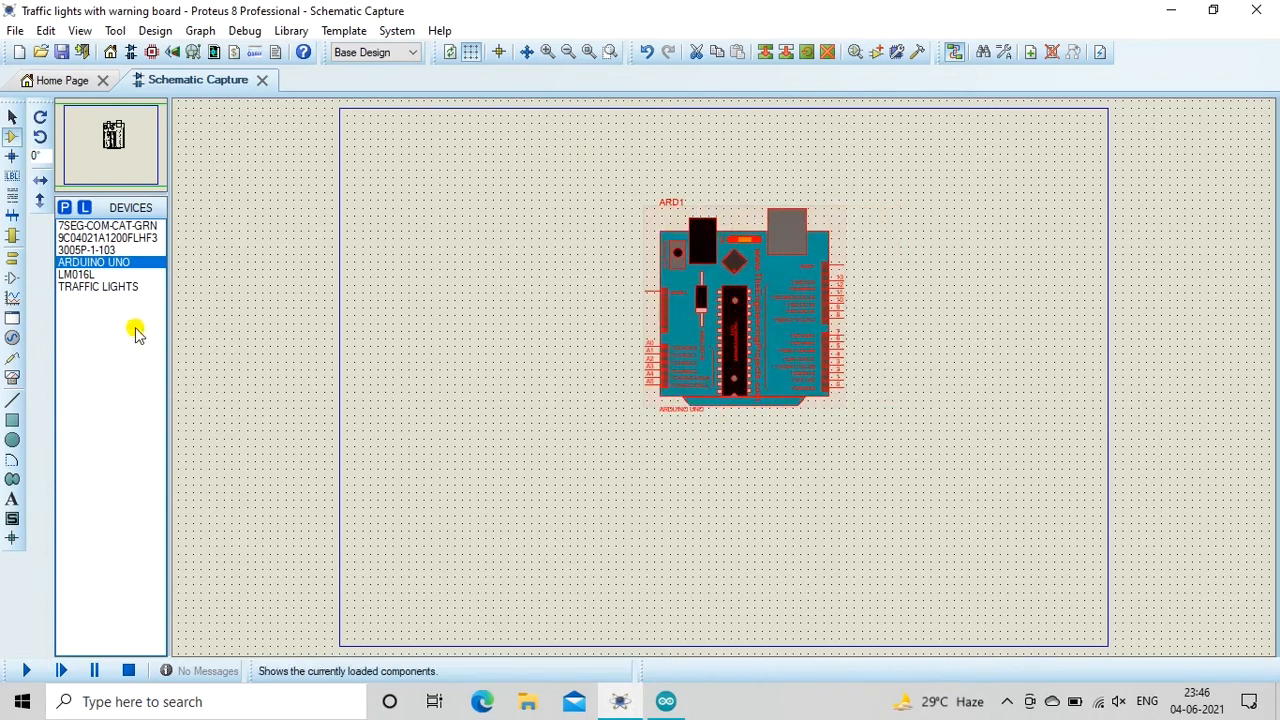
Place the LM016L LCD on the sheet to the left of the Arduino Uno
{"action": "left_click", "coordinate": [86, 250]}
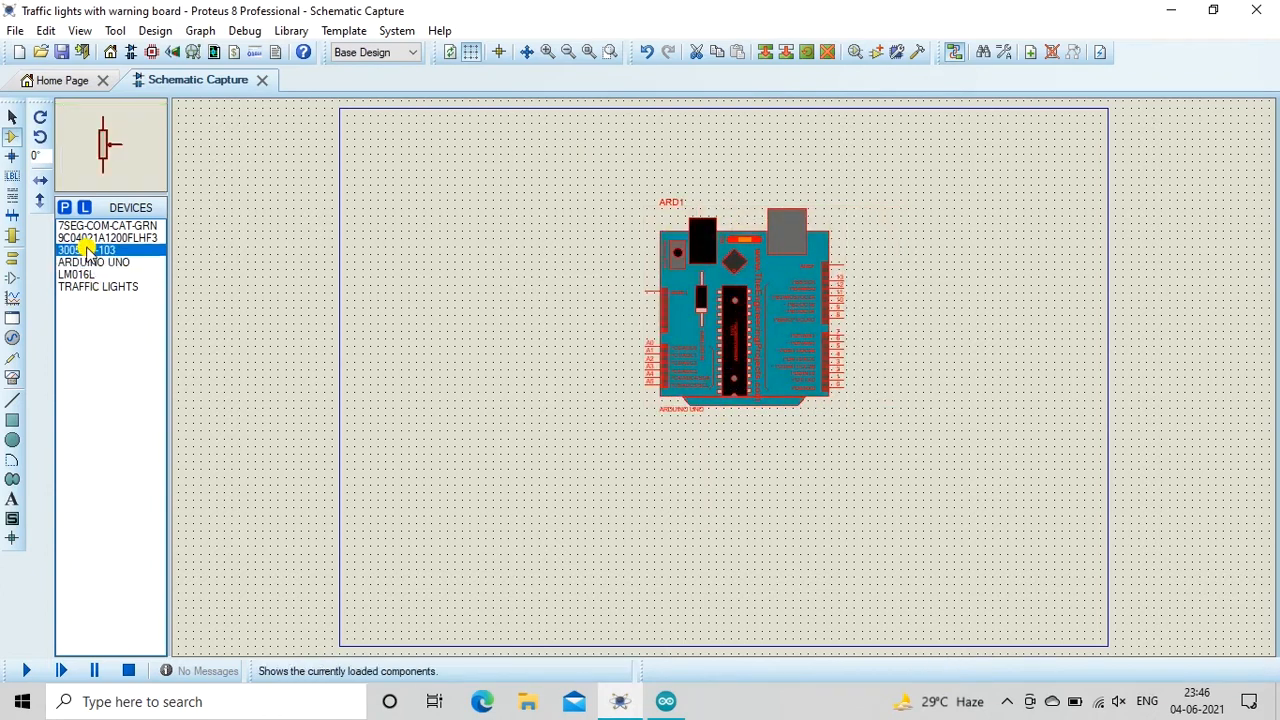
{"action": "left_click", "coordinate": [86, 237]}
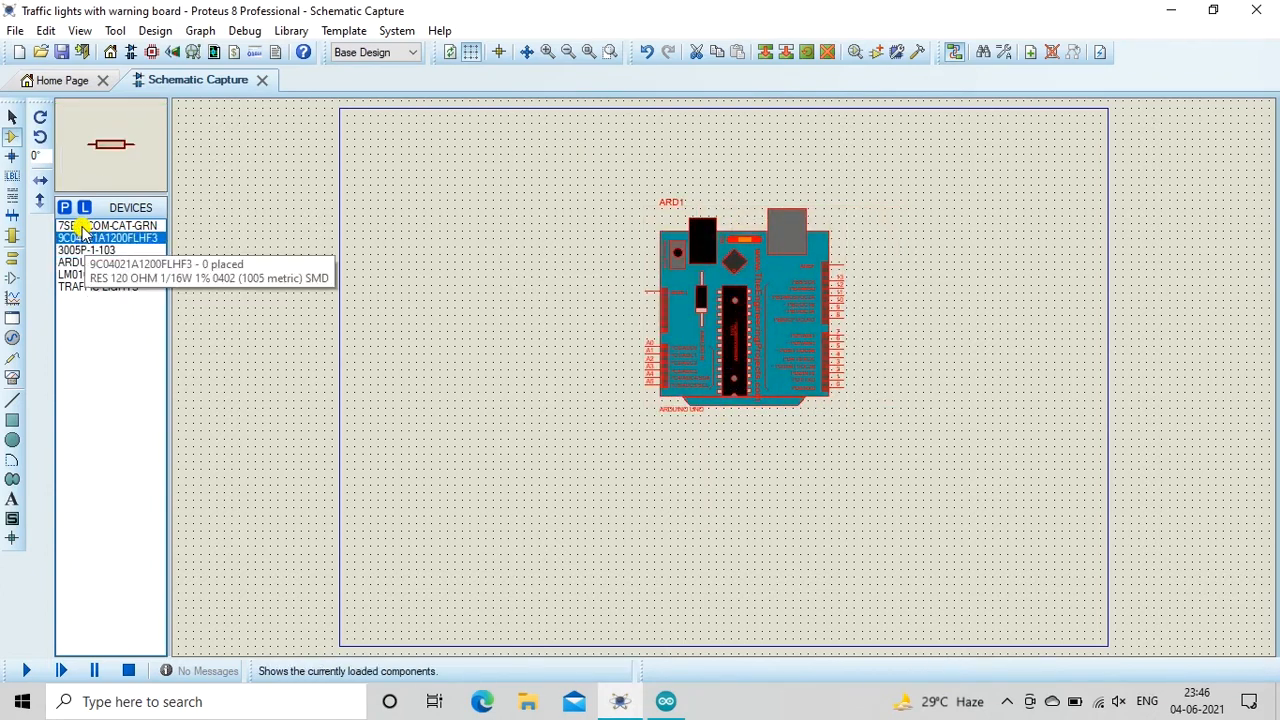
{"action": "left_click", "coordinate": [84, 227]}
{"action": "left_click", "coordinate": [80, 274]}
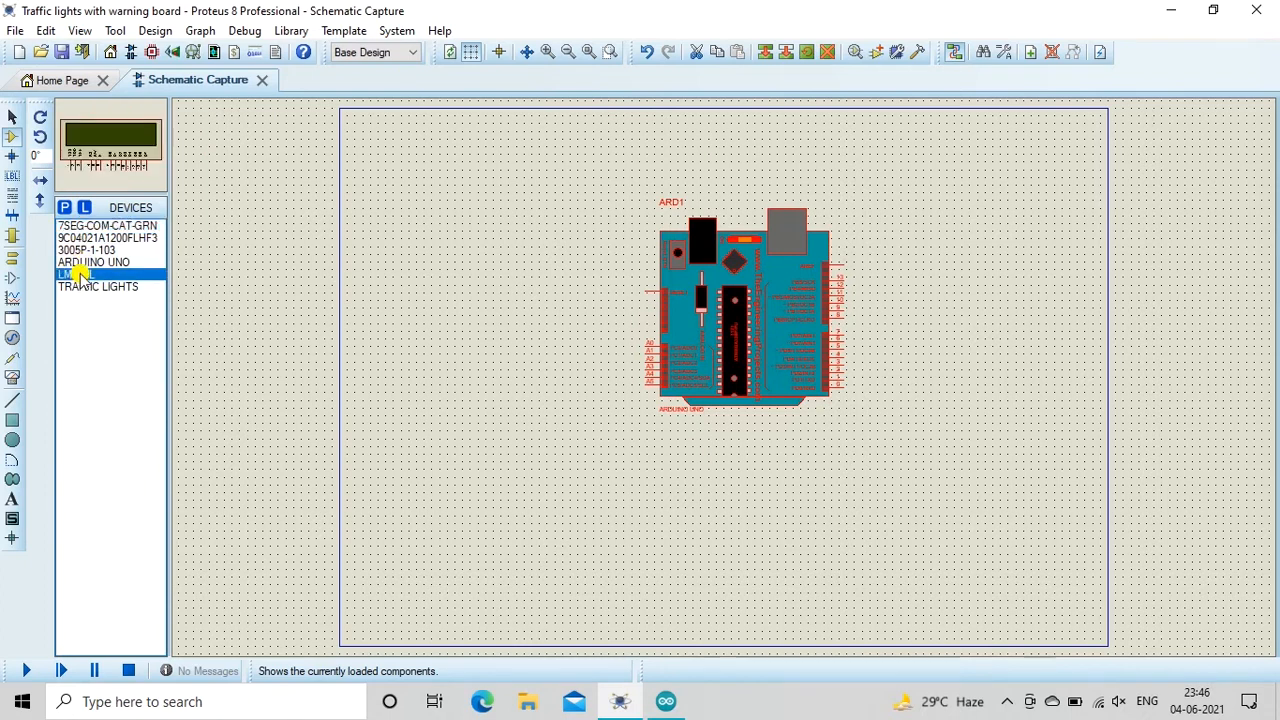
{"action": "left_click", "coordinate": [406, 278]}
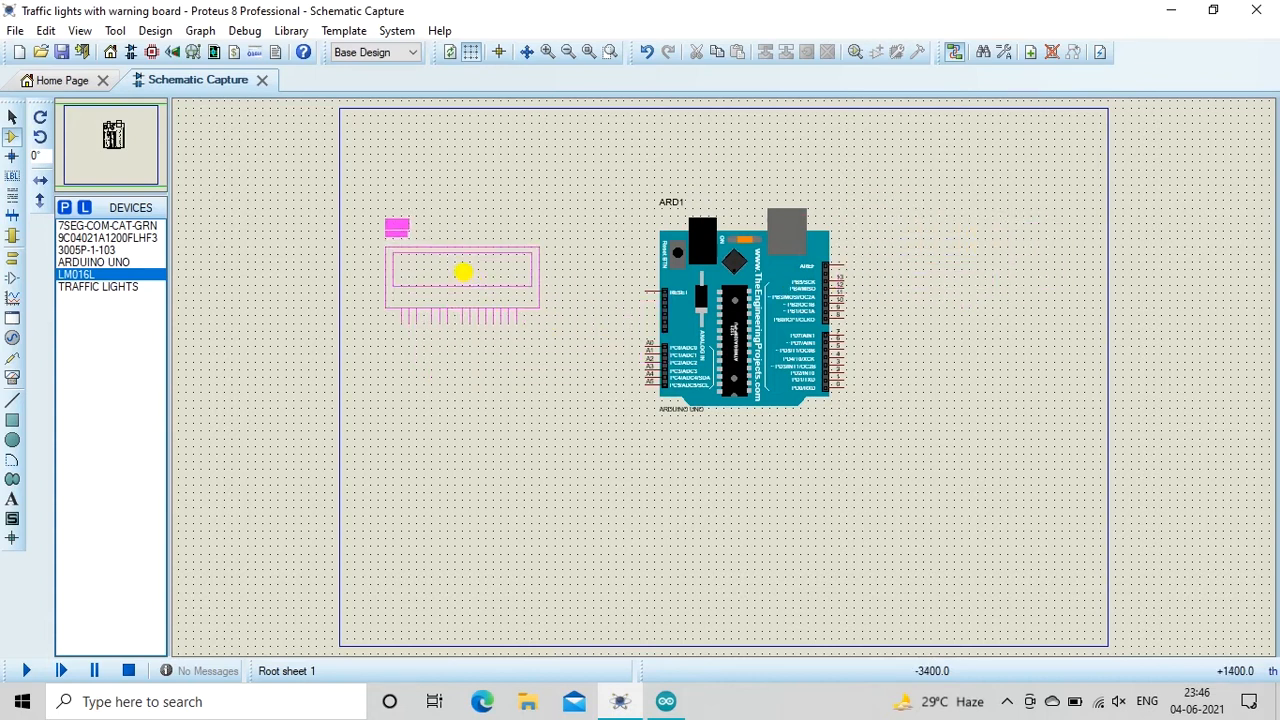
{"action": "left_click", "coordinate": [447, 253]}
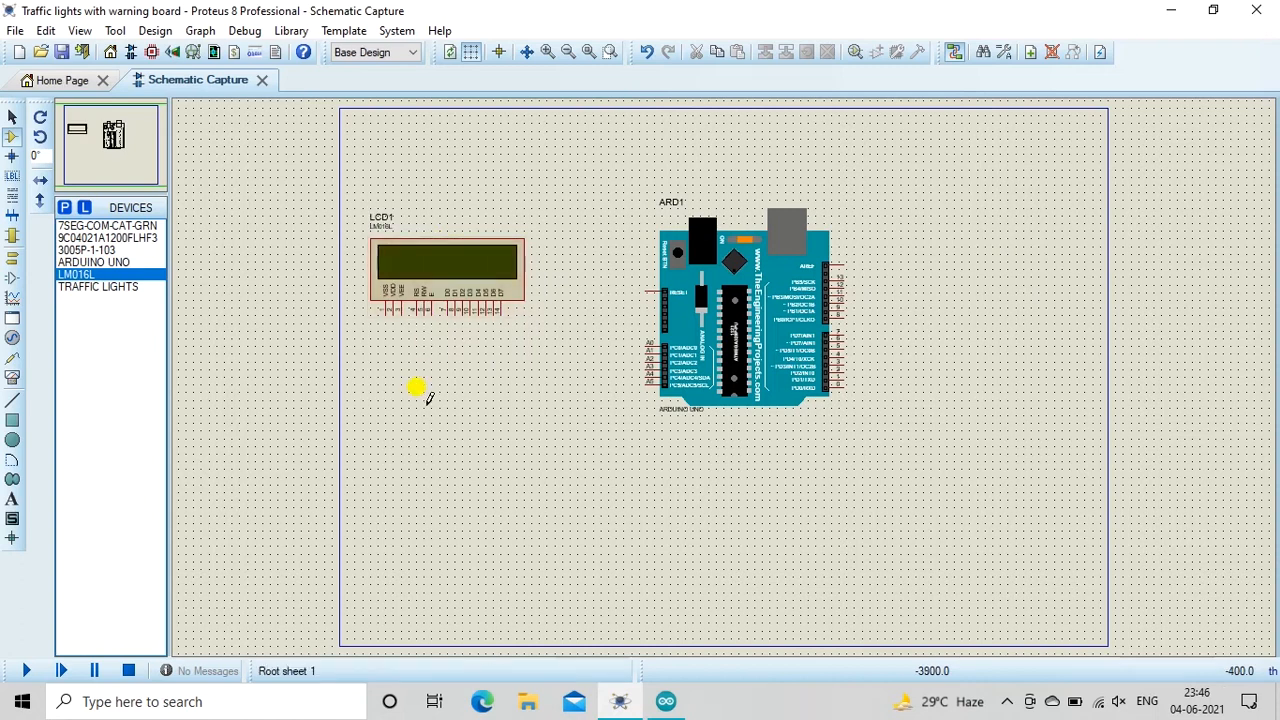
{"action": "key", "text": "Escape"}
Wire the LCD's RS pin to Arduino A0 and its E pin to A1
{"action": "left_click", "coordinate": [417, 312]}
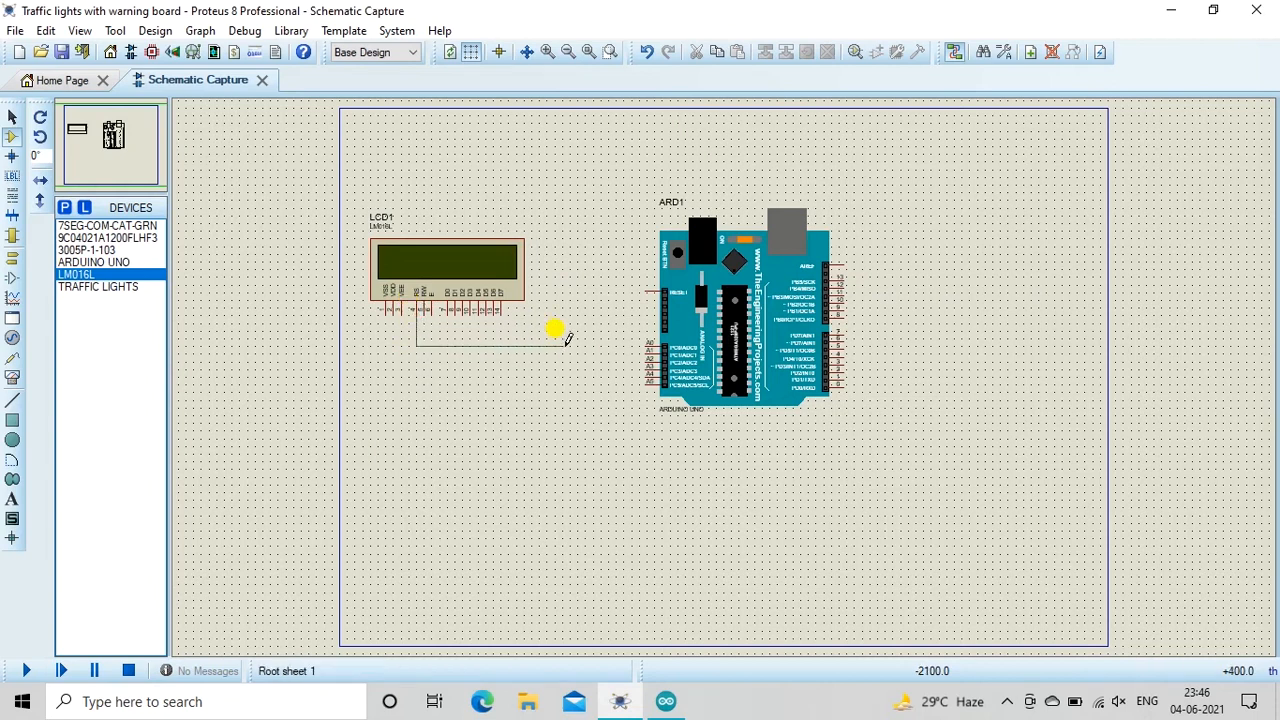
{"action": "left_click", "coordinate": [647, 344]}
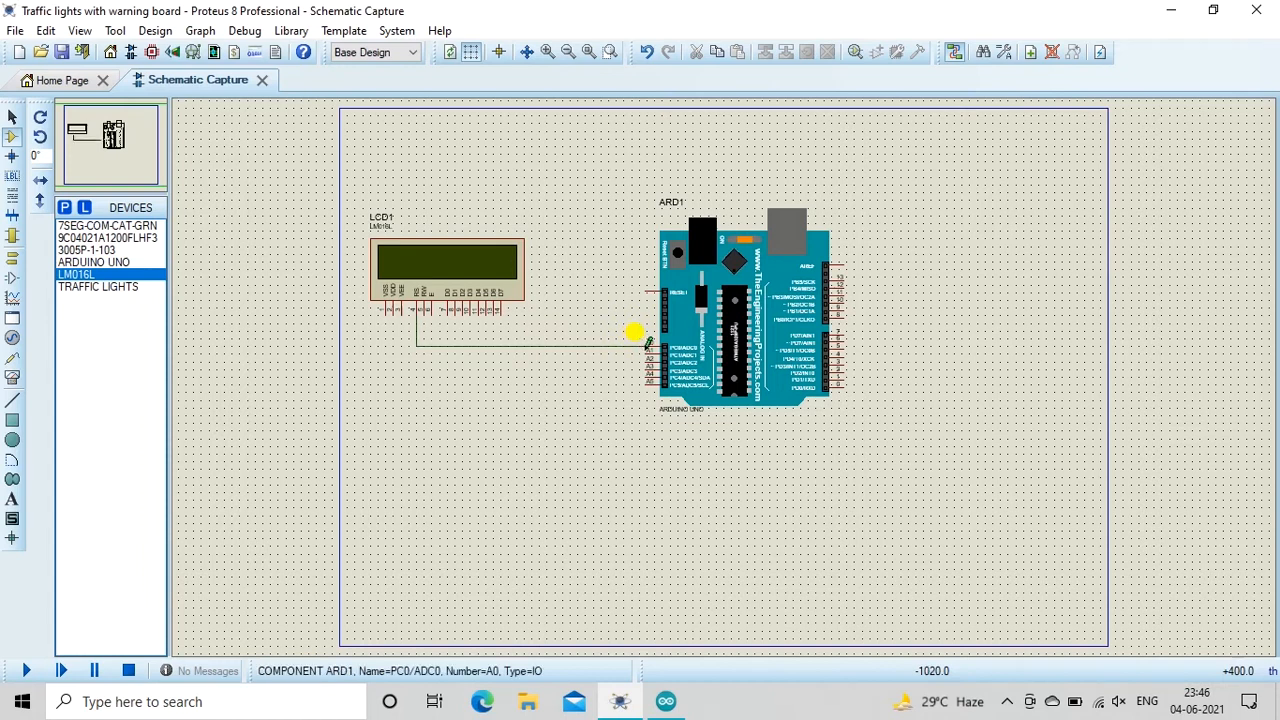
{"action": "left_click", "coordinate": [434, 311]}
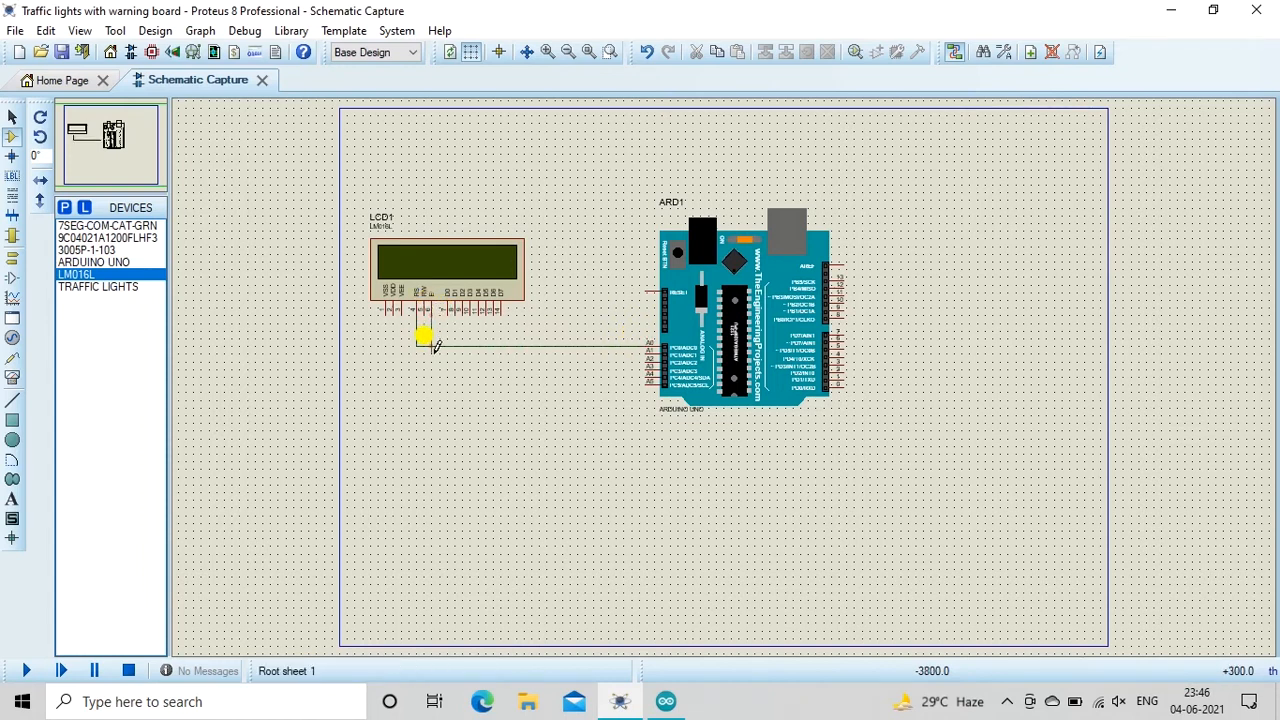
{"action": "left_click", "coordinate": [648, 347]}
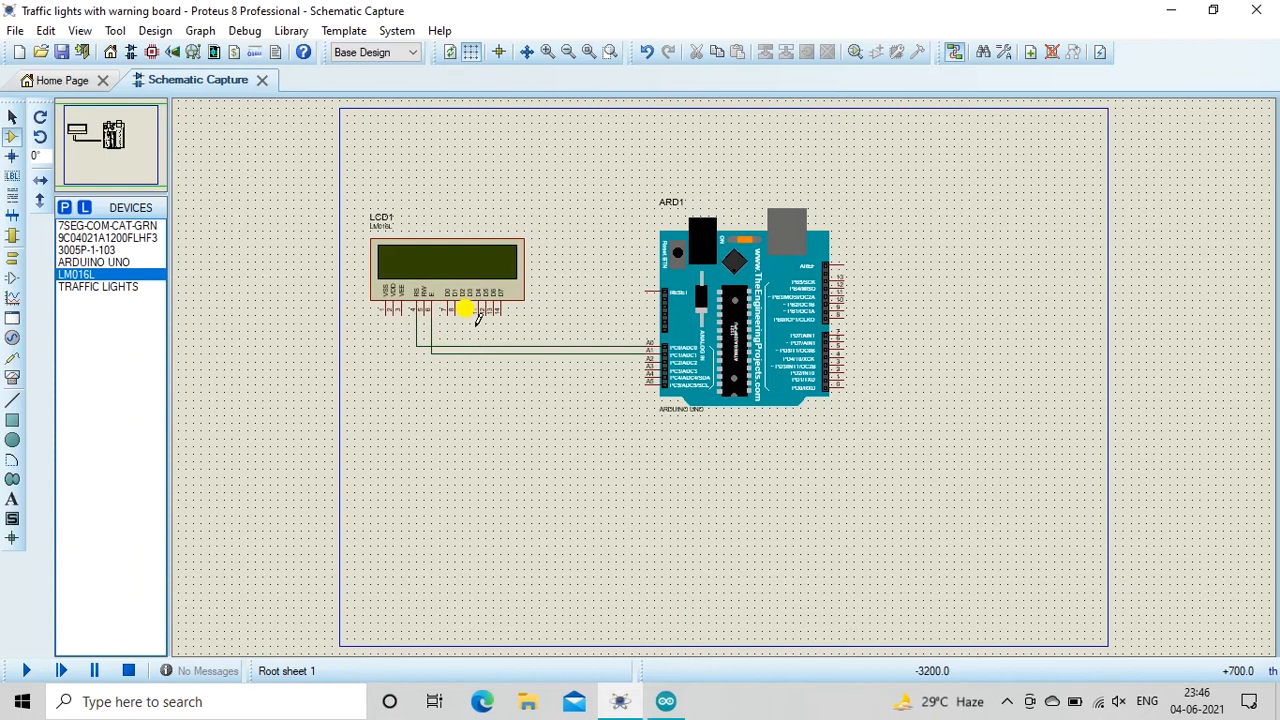
Wire LCD pins D4, D5, D6 and D7 to Arduino A2, A3, A4 and A5 respectively, and save the project
{"action": "left_click", "coordinate": [110, 135]}
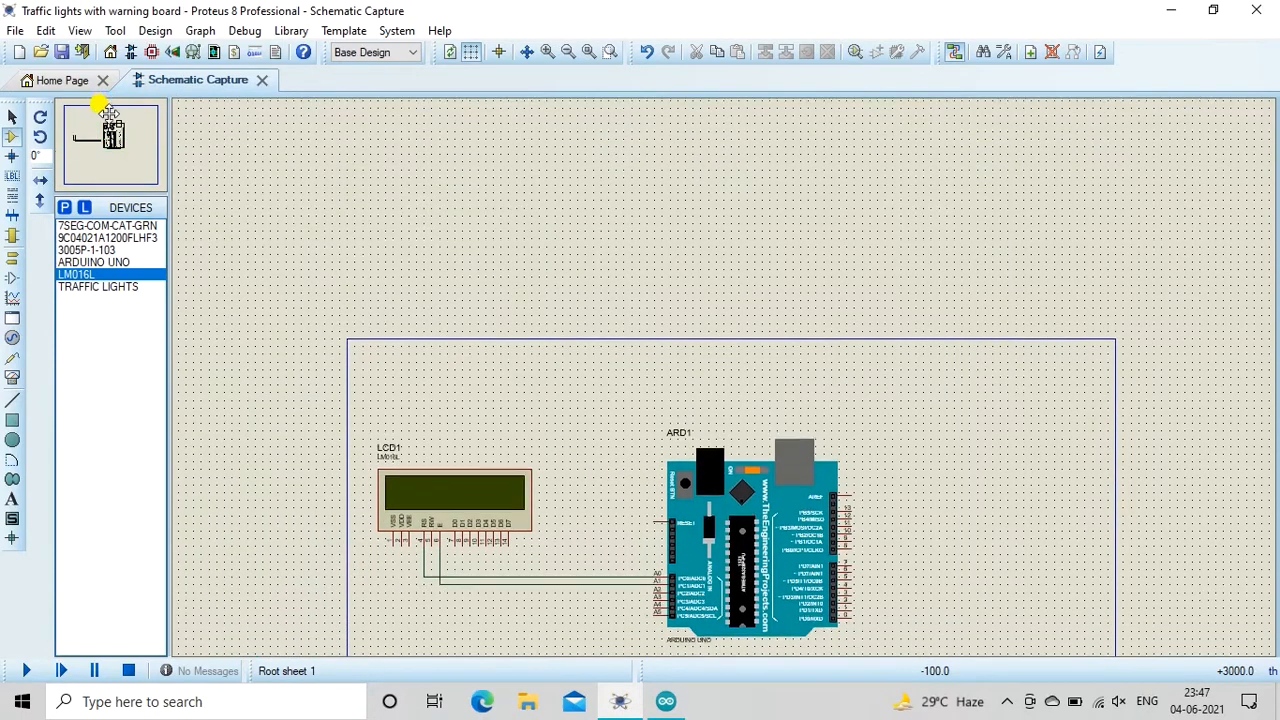
{"action": "left_click", "coordinate": [111, 135]}
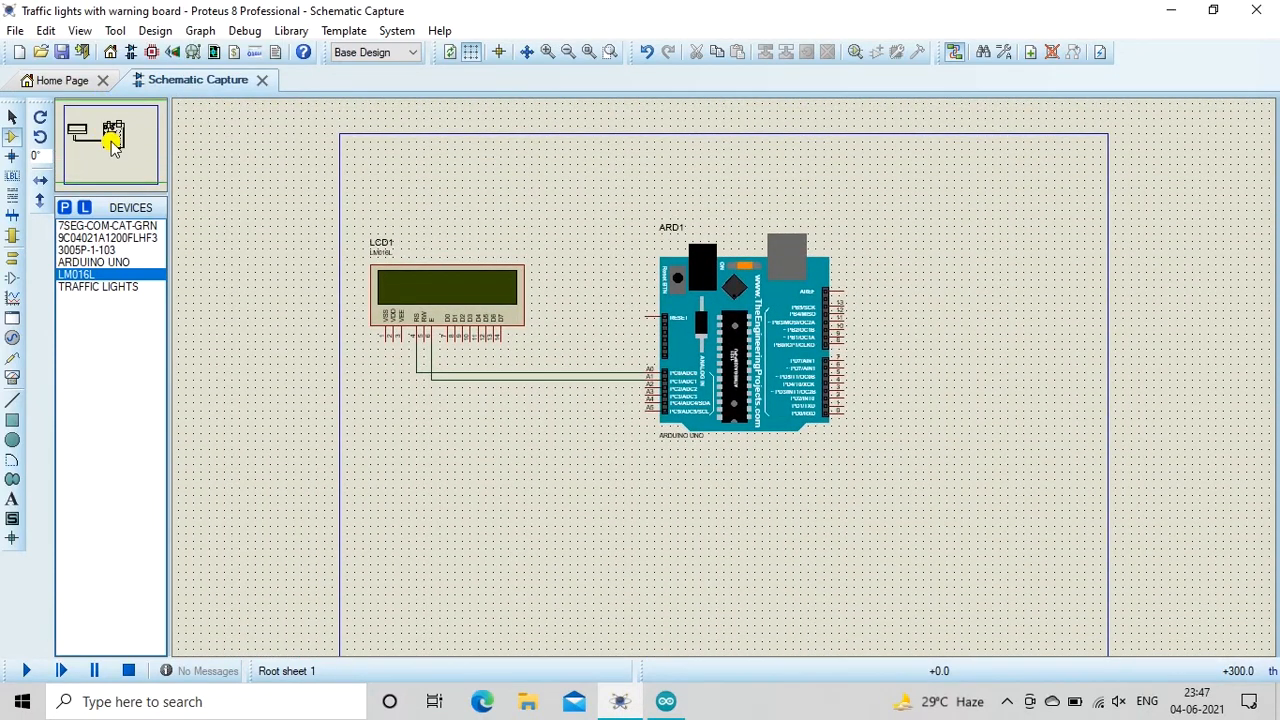
{"action": "left_click", "coordinate": [549, 52]}
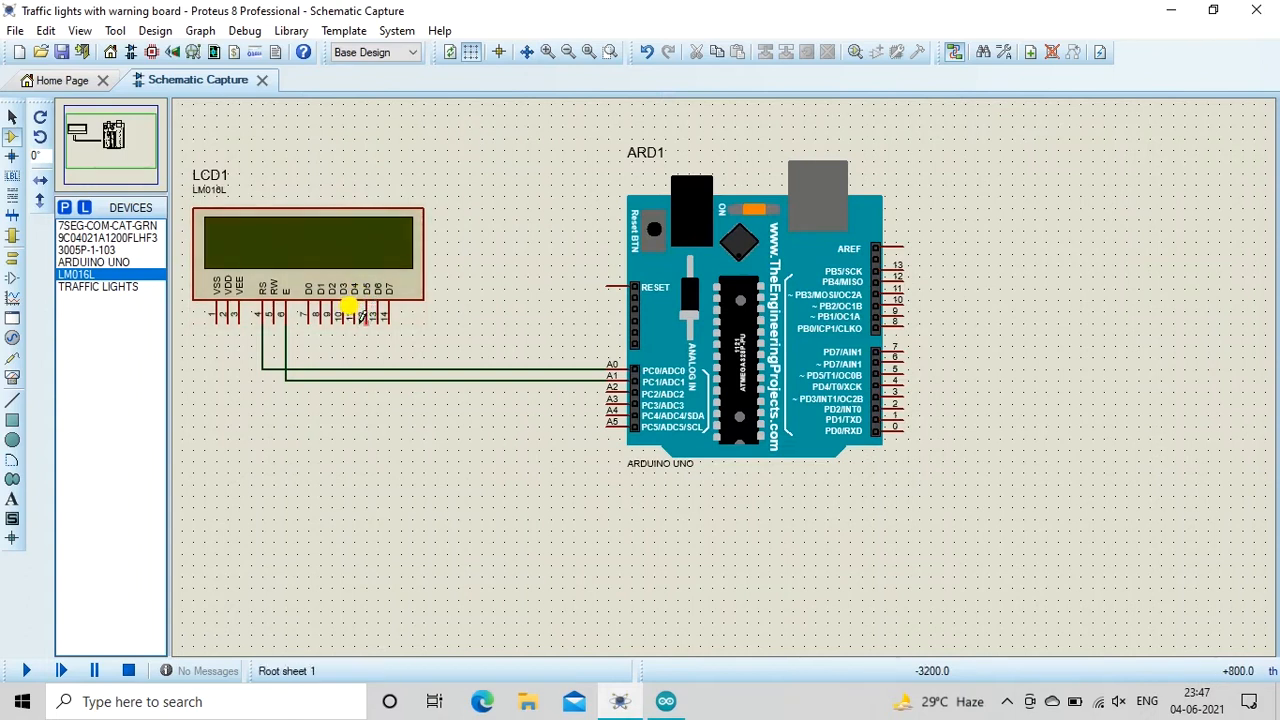
{"action": "left_click", "coordinate": [354, 338]}
{"action": "left_click", "coordinate": [608, 387]}
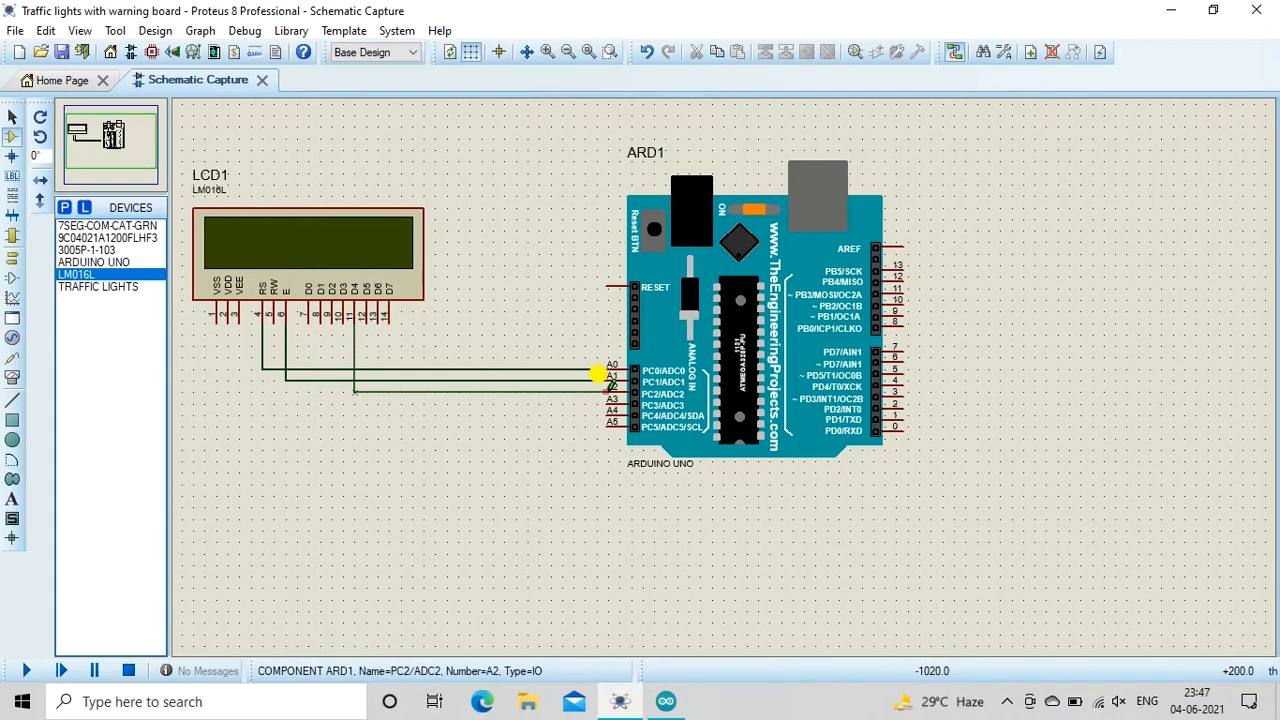
{"action": "left_click", "coordinate": [366, 315]}
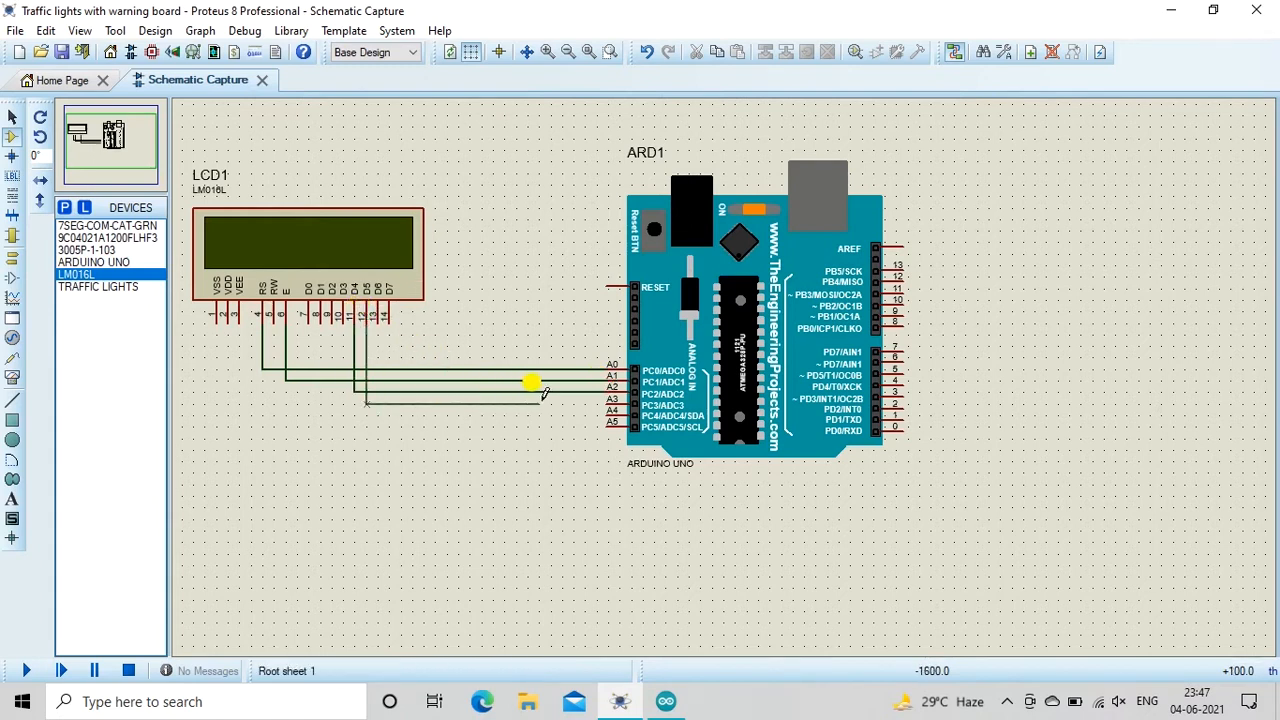
{"action": "left_click", "coordinate": [606, 399]}
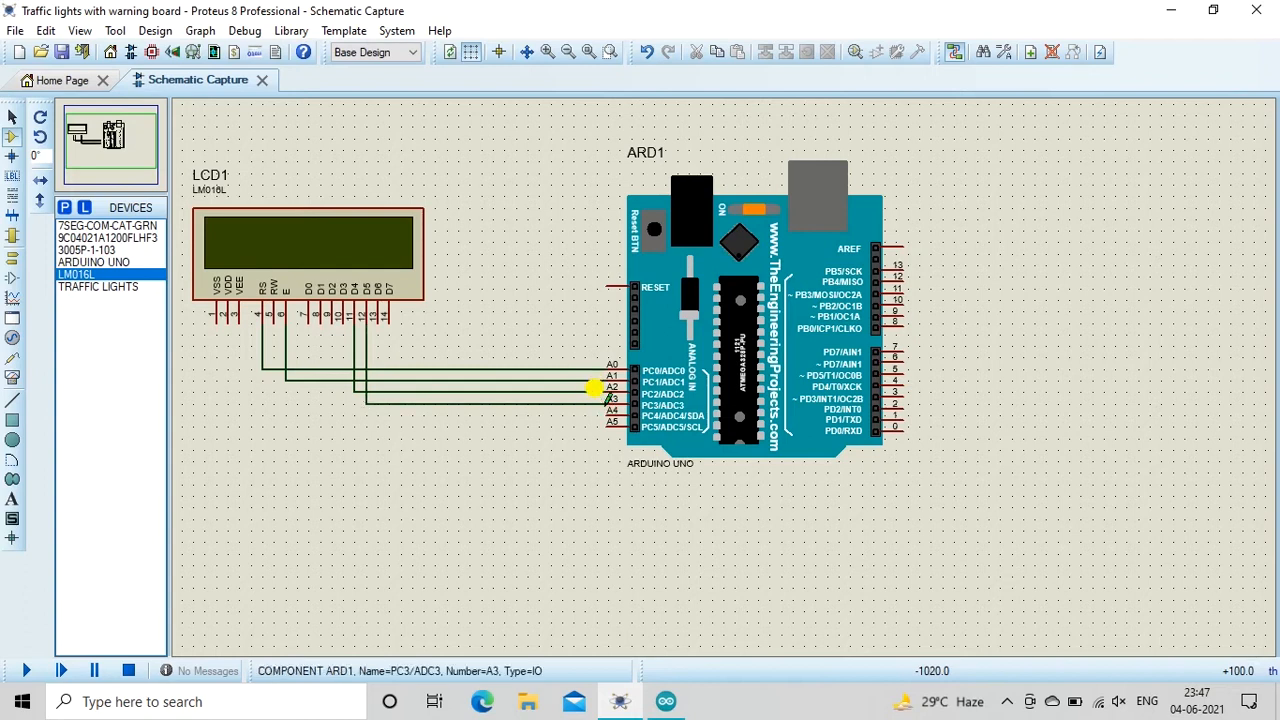
{"action": "left_click", "coordinate": [378, 316]}
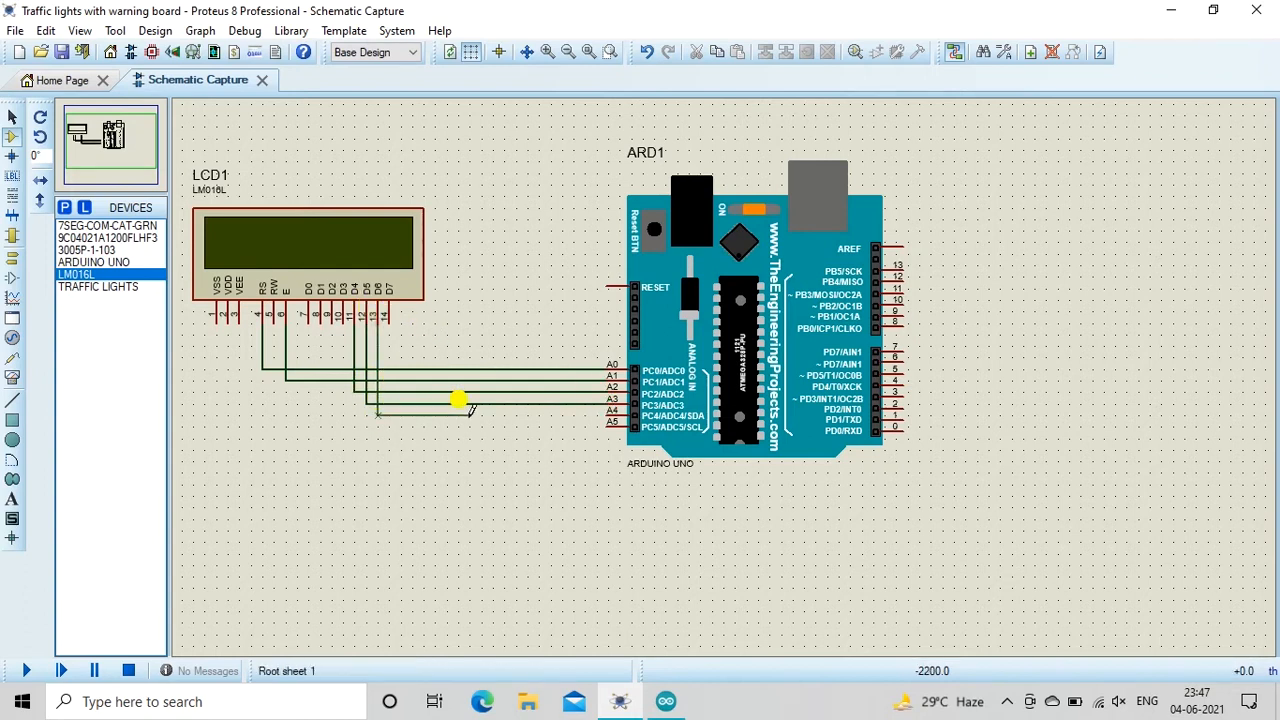
{"action": "left_click", "coordinate": [606, 410]}
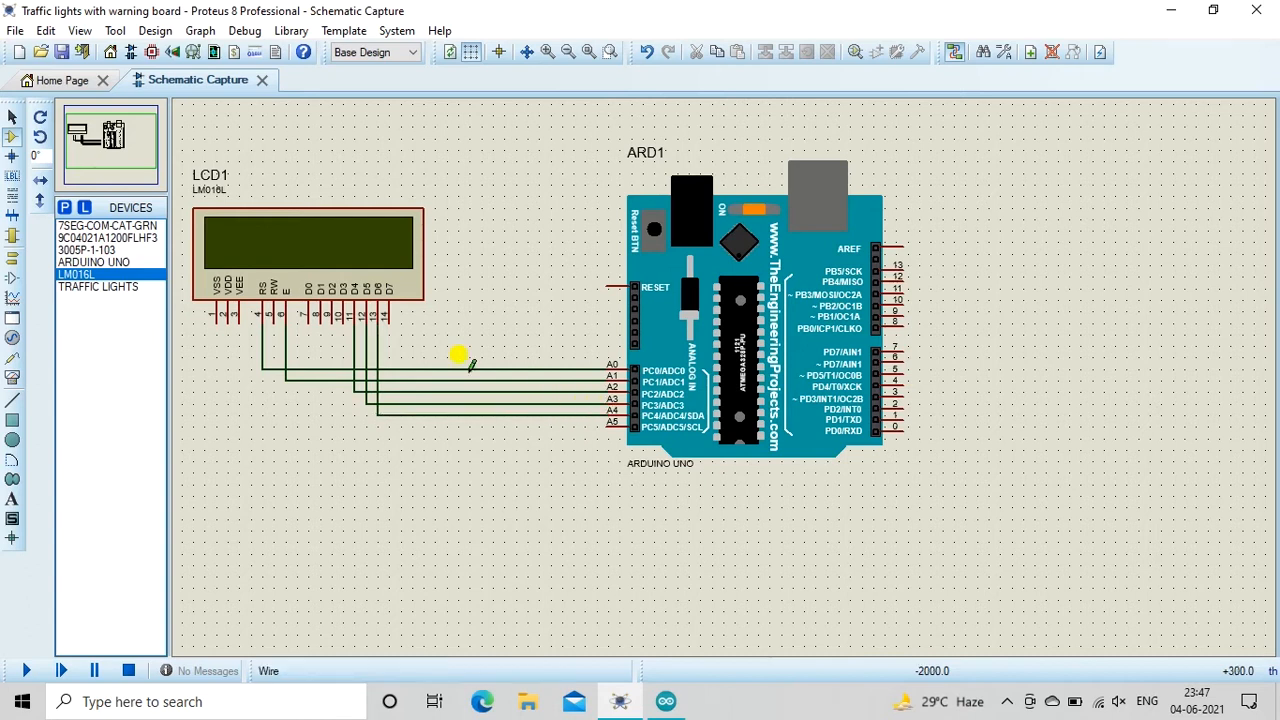
{"action": "left_click", "coordinate": [389, 318]}
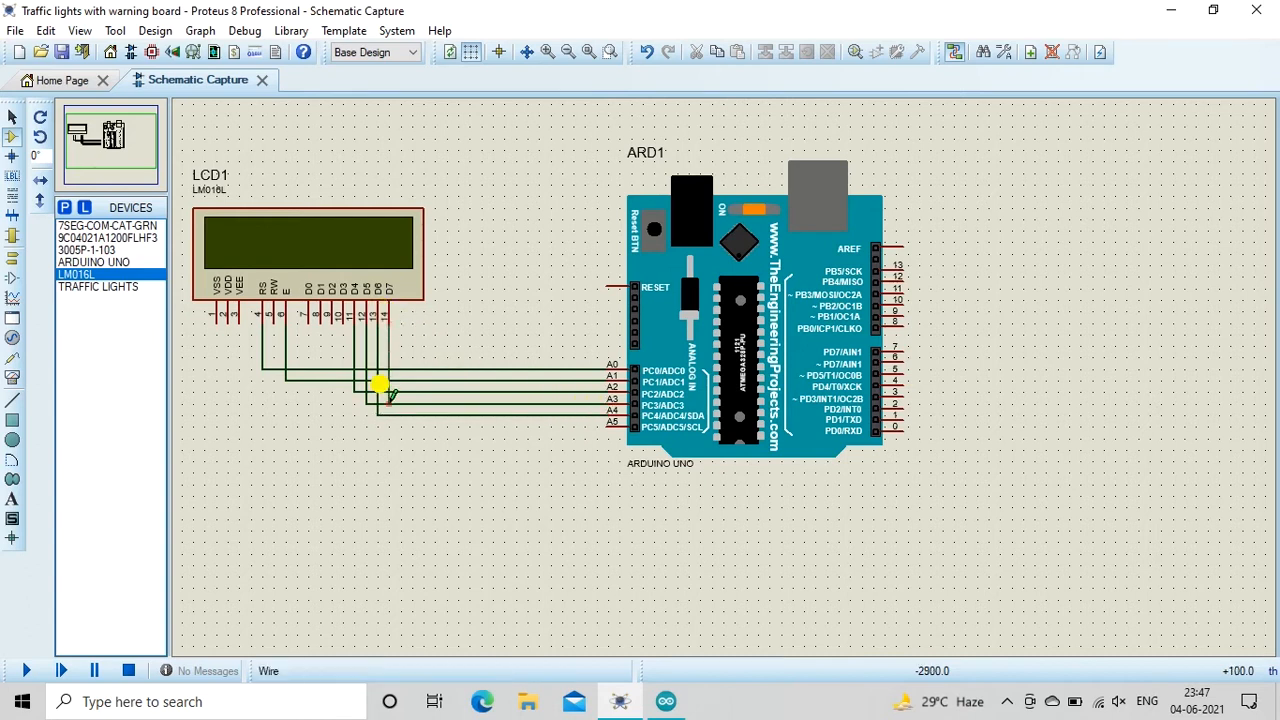
{"action": "left_click", "coordinate": [607, 421]}
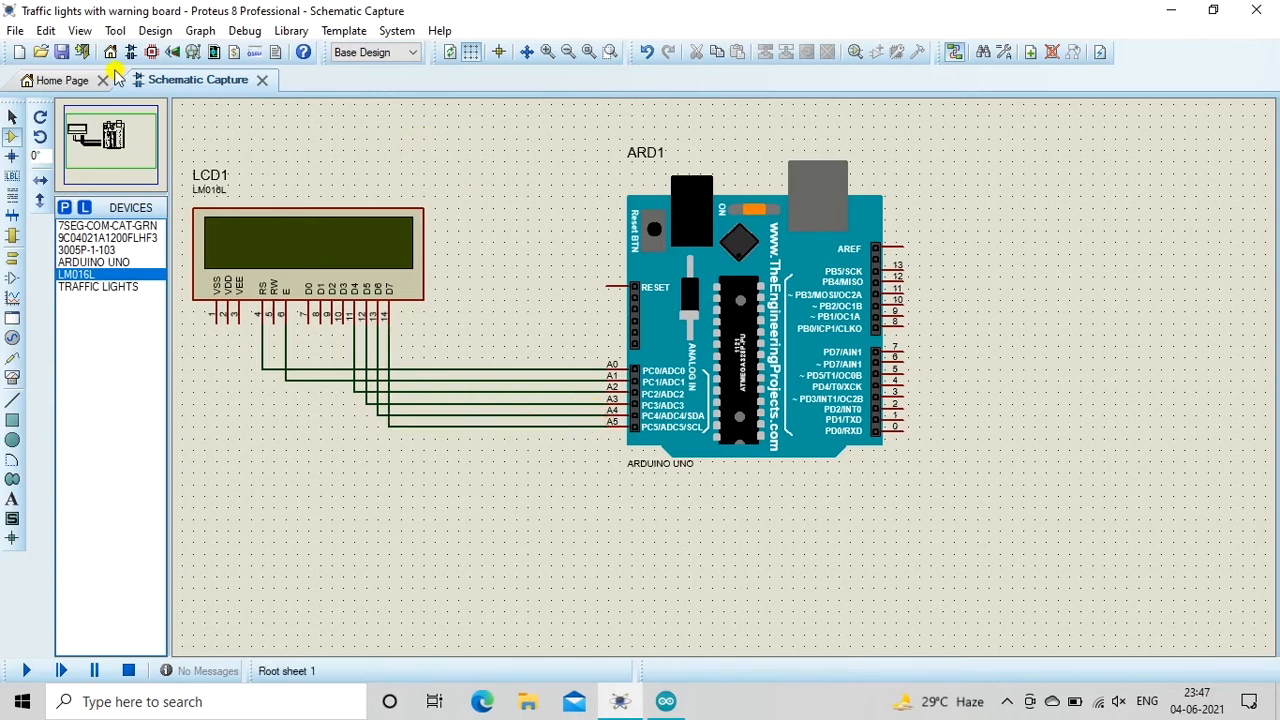
{"action": "left_click", "coordinate": [62, 54]}
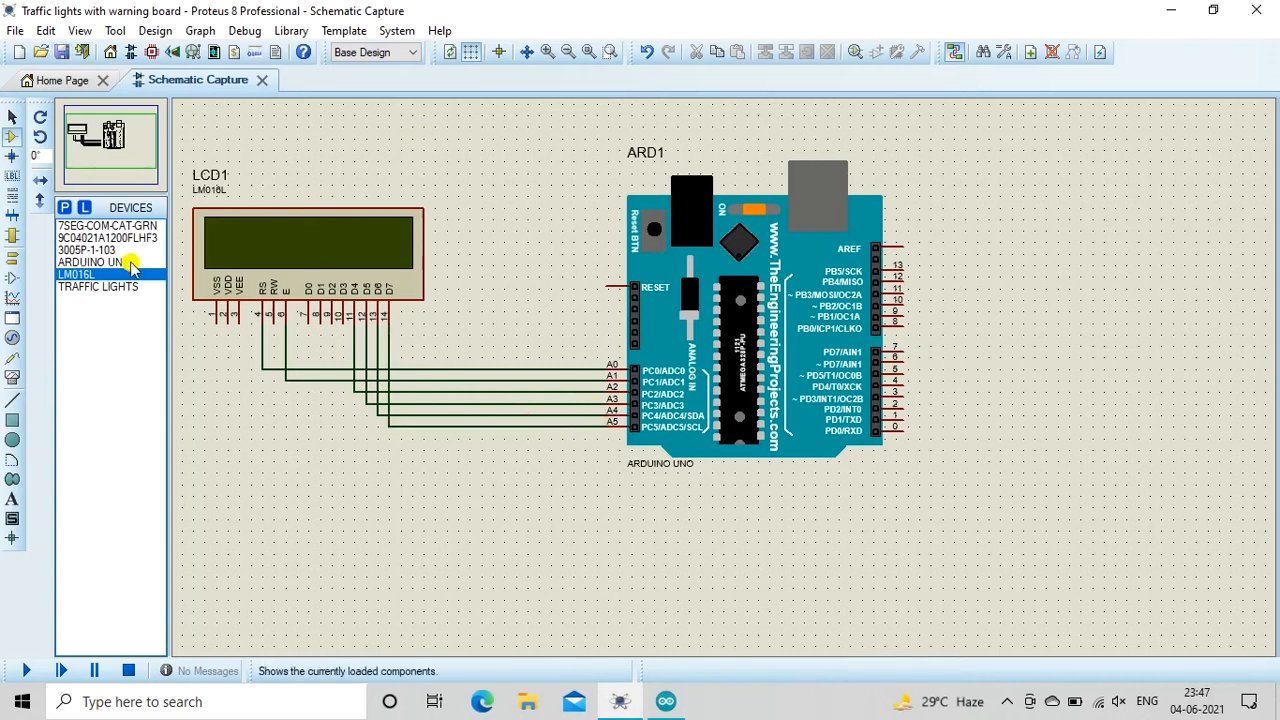
Place the 3005P-1-103 potentiometer below the LCD and wire its wiper to the LCD's VEE pin
{"action": "left_click", "coordinate": [95, 250]}
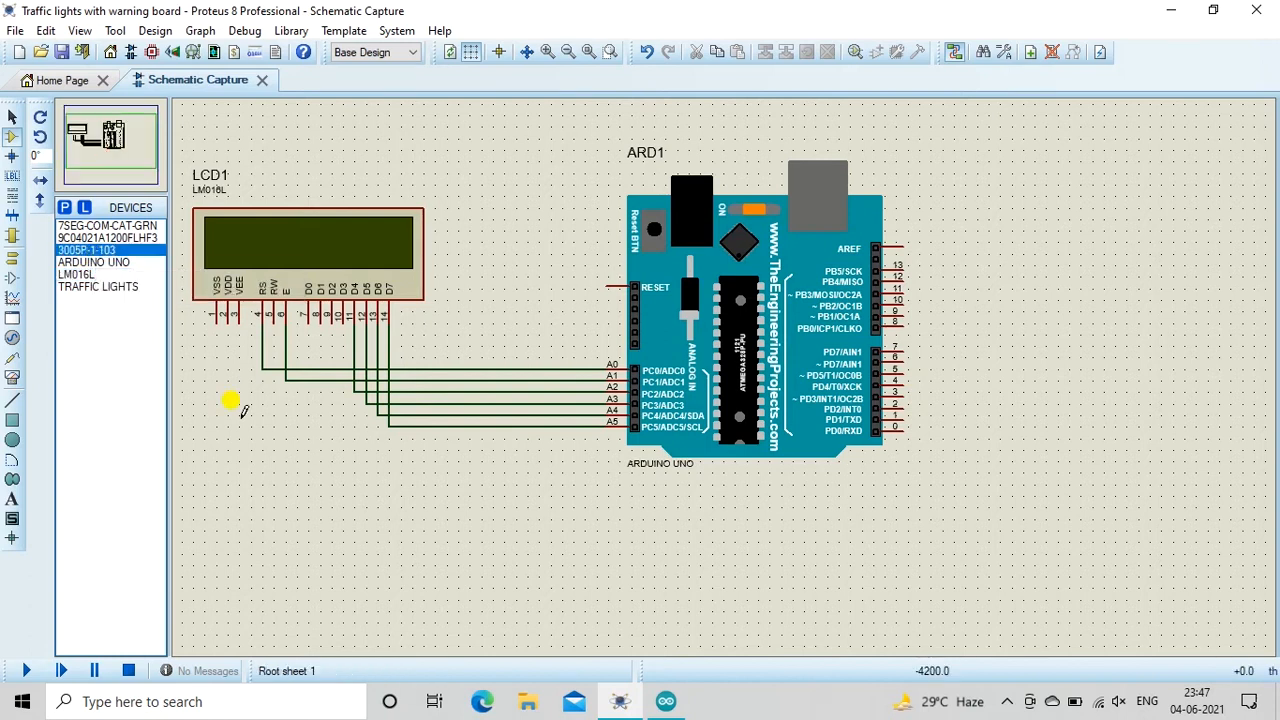
{"action": "left_click", "coordinate": [231, 455]}
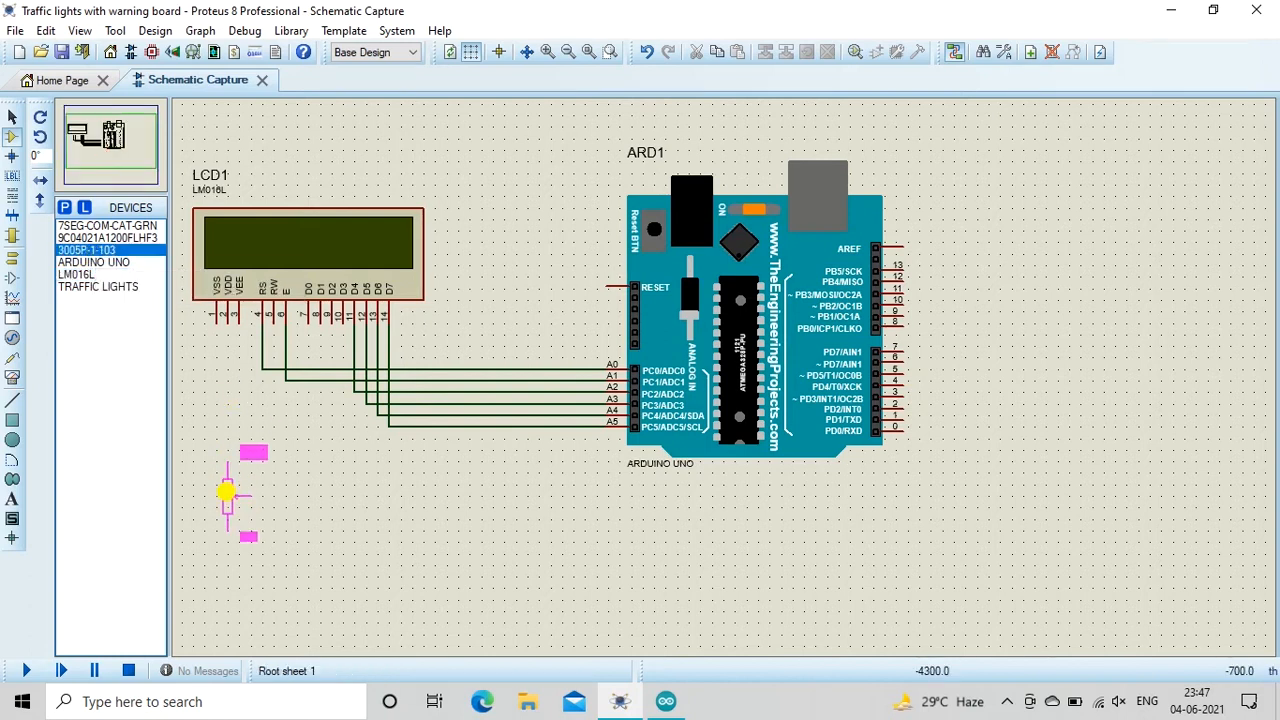
{"action": "left_click", "coordinate": [215, 530]}
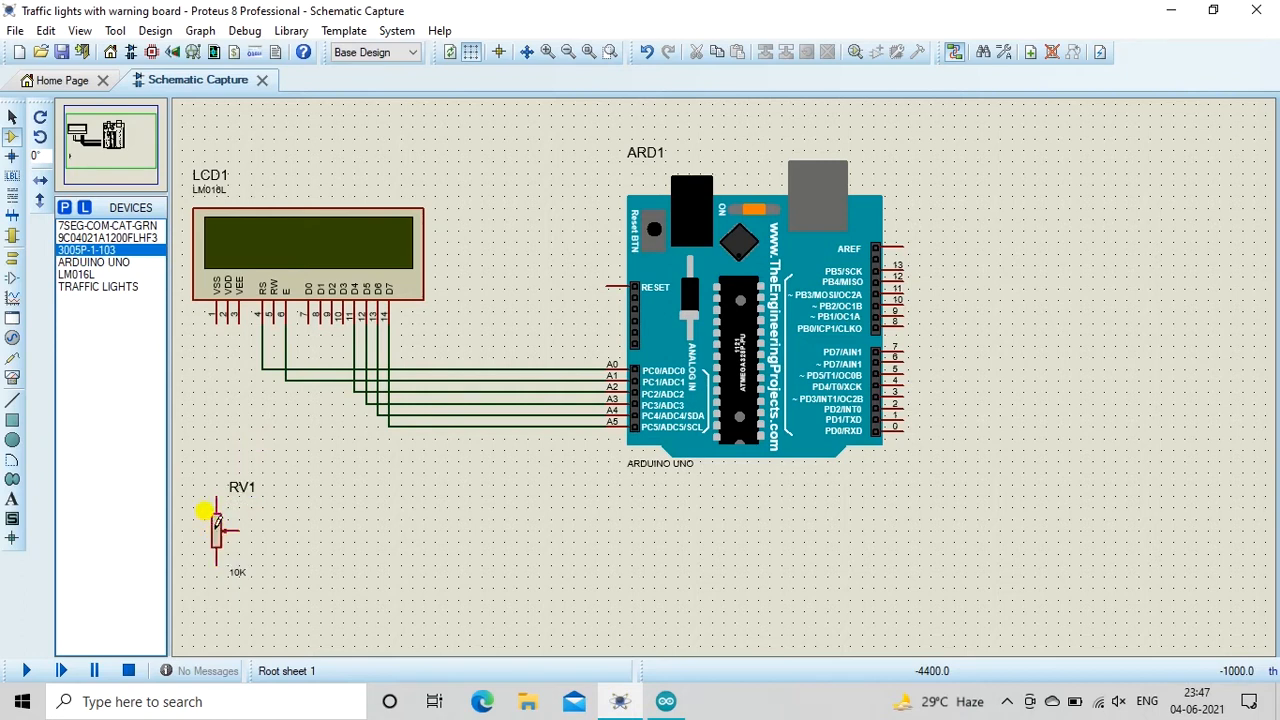
{"action": "left_click", "coordinate": [238, 316]}
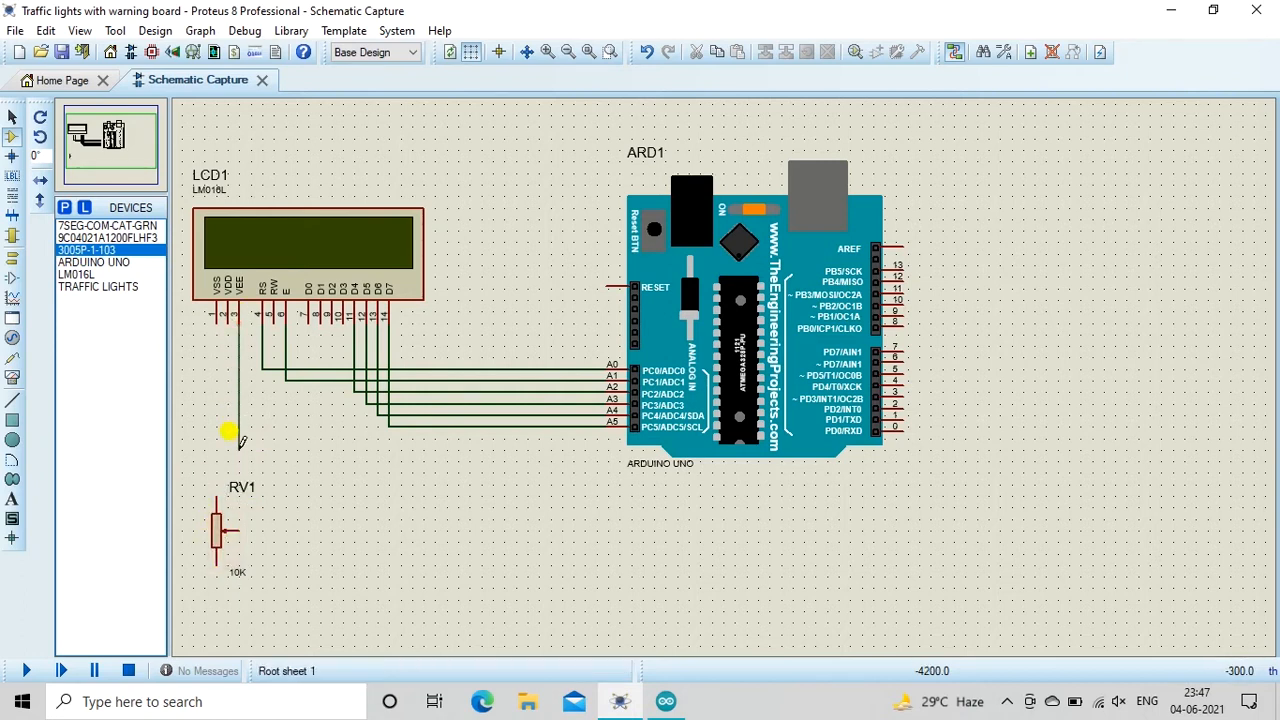
{"action": "left_click", "coordinate": [285, 449]}
{"action": "left_click", "coordinate": [239, 528]}
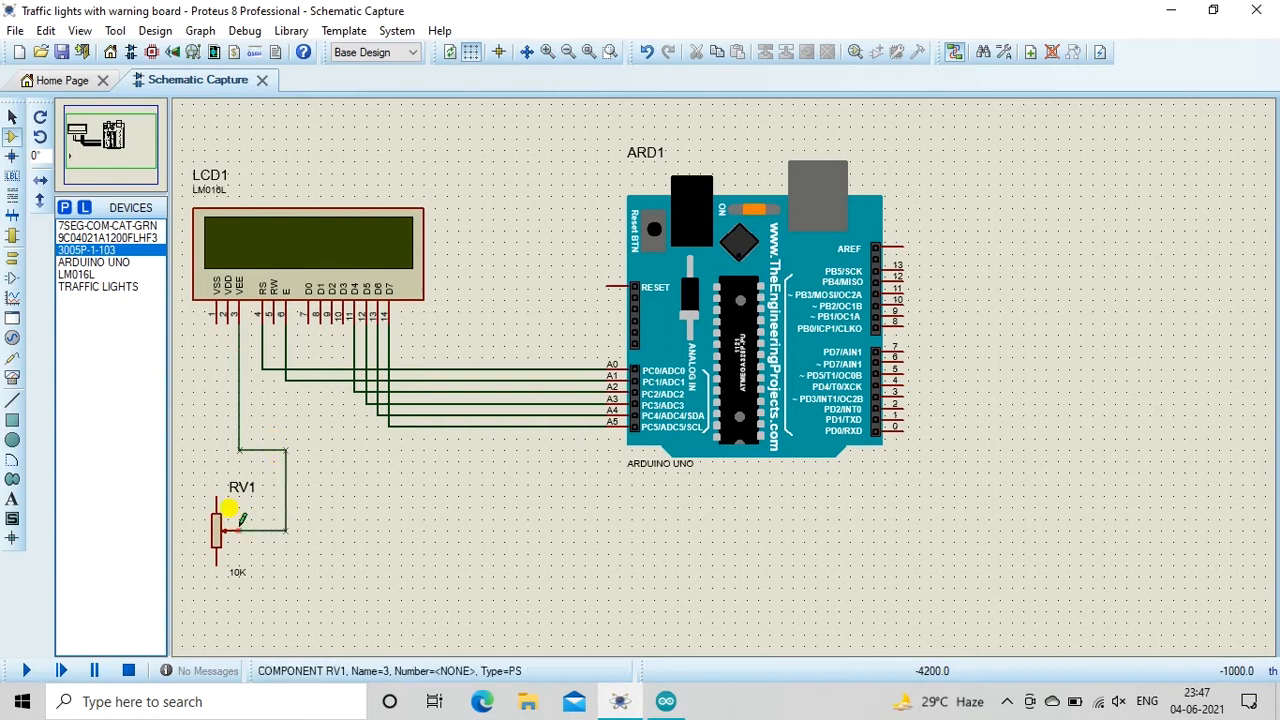
{"action": "left_click", "coordinate": [239, 524]}
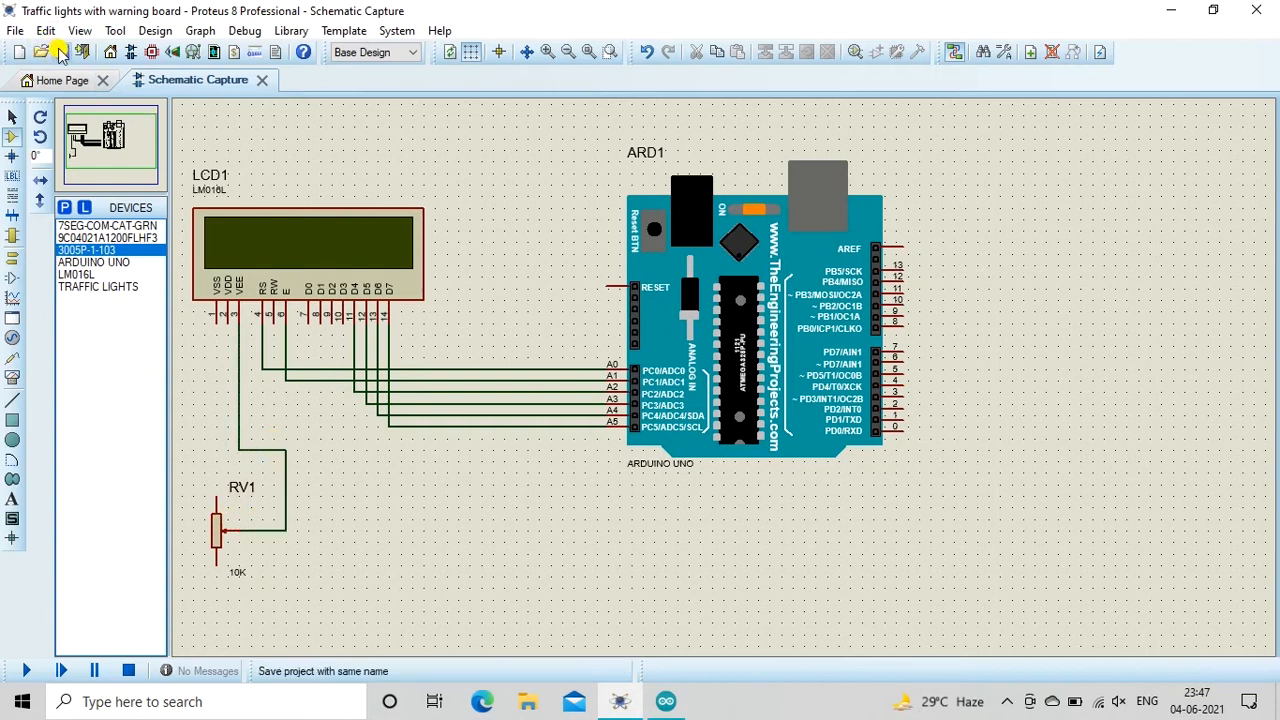
Place a GROUND terminal to the right of the potentiometer and wire the potentiometer's lower pin to it
{"action": "left_click", "coordinate": [13, 260]}
{"action": "left_click", "coordinate": [68, 288]}
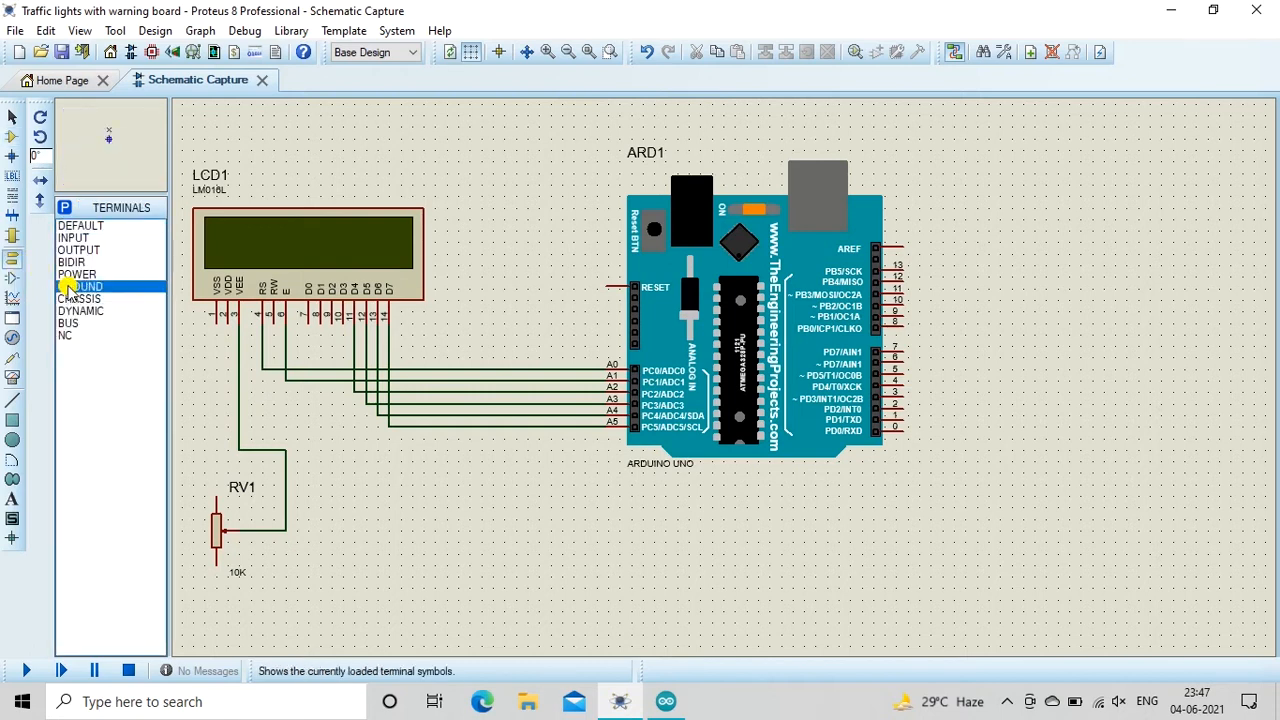
{"action": "left_click", "coordinate": [318, 531]}
{"action": "left_click", "coordinate": [217, 563]}
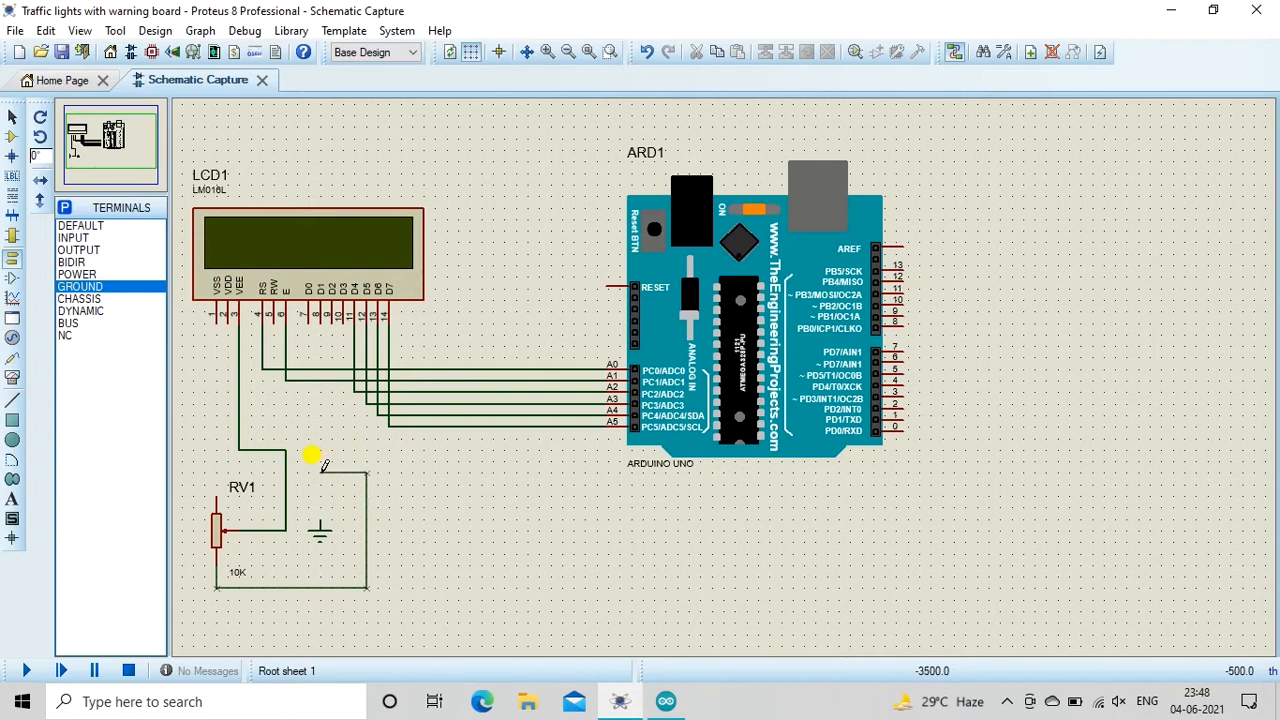
{"action": "left_click", "coordinate": [318, 510]}
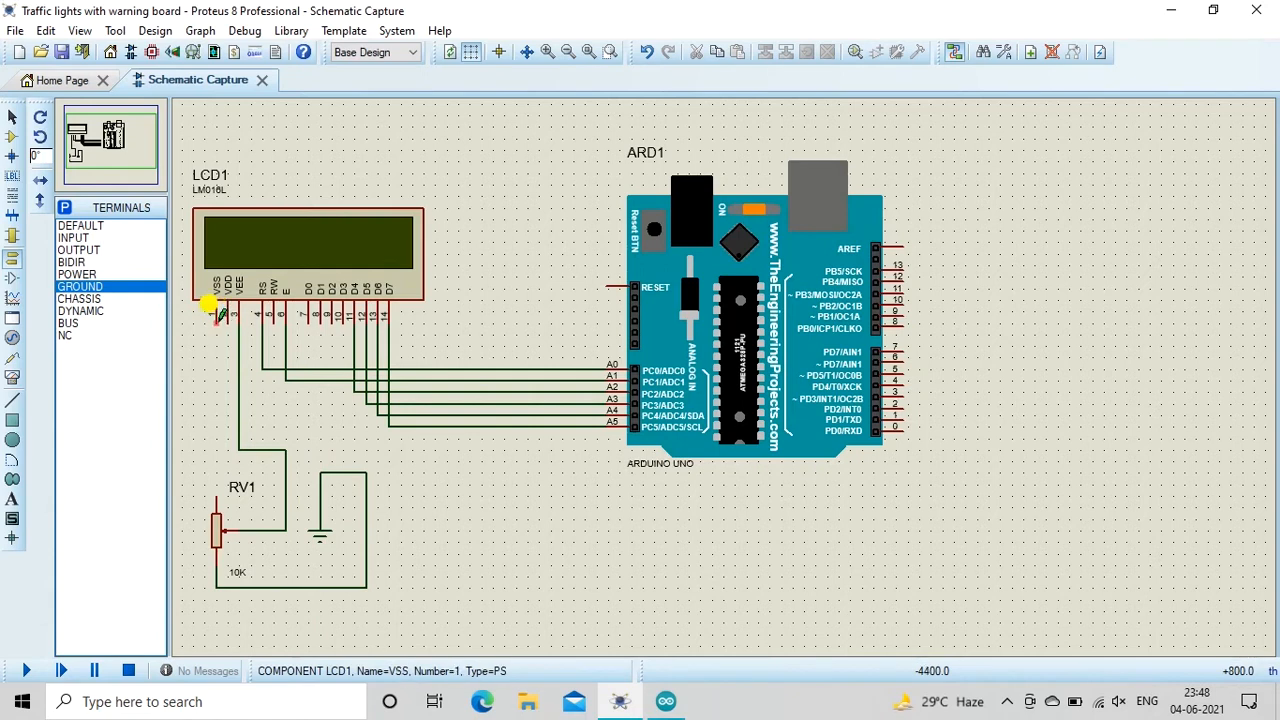
Wire the LCD's VSS and RW pins to the ground net
{"action": "left_click", "coordinate": [217, 315]}
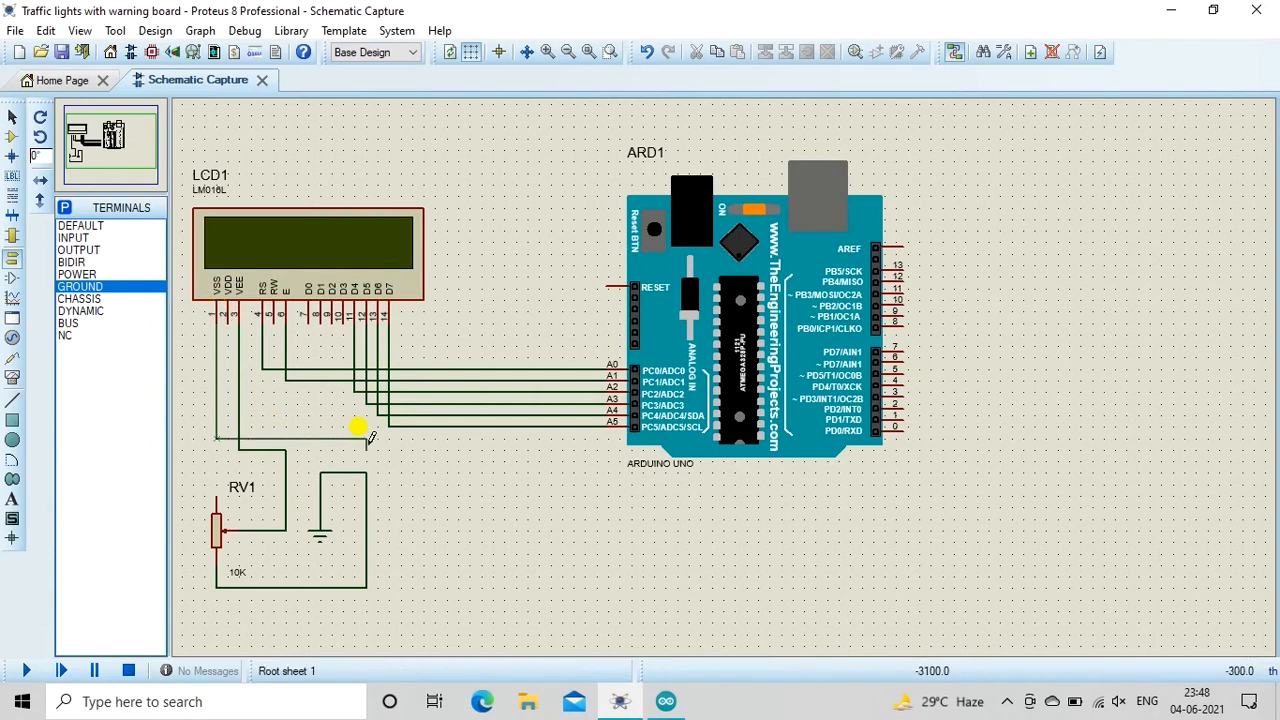
{"action": "left_click", "coordinate": [360, 448]}
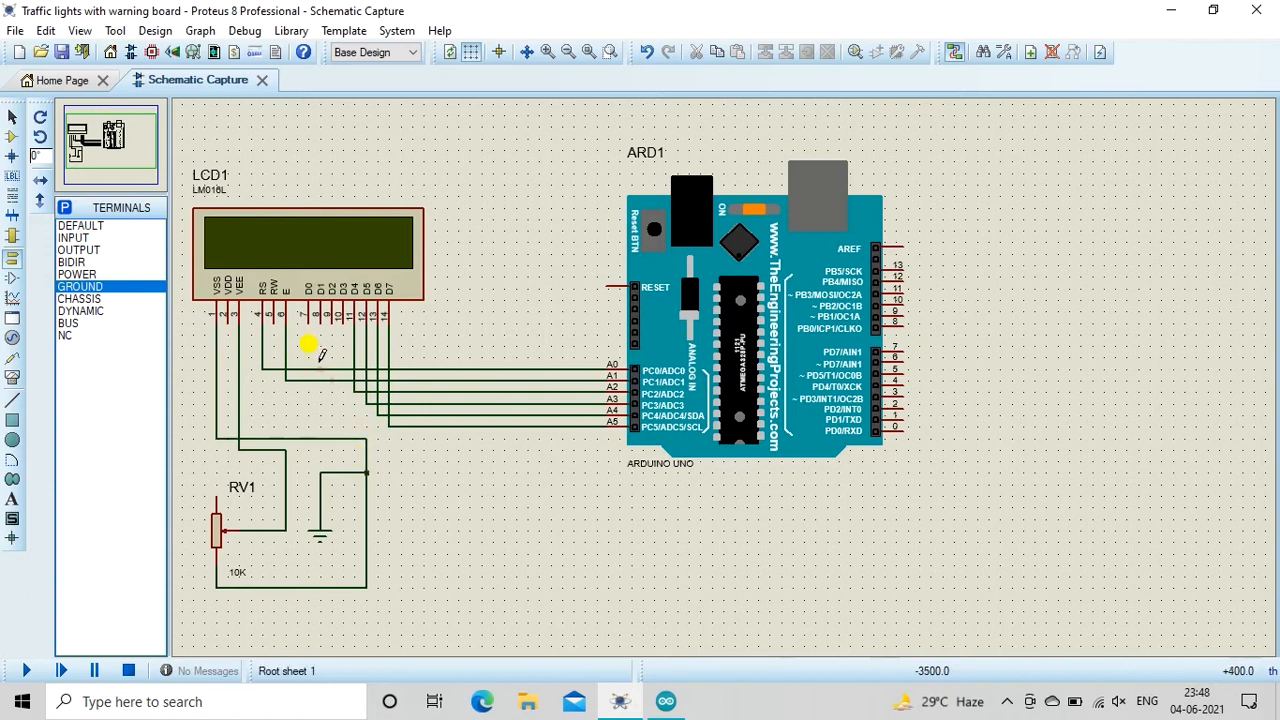
{"action": "left_click", "coordinate": [273, 320]}
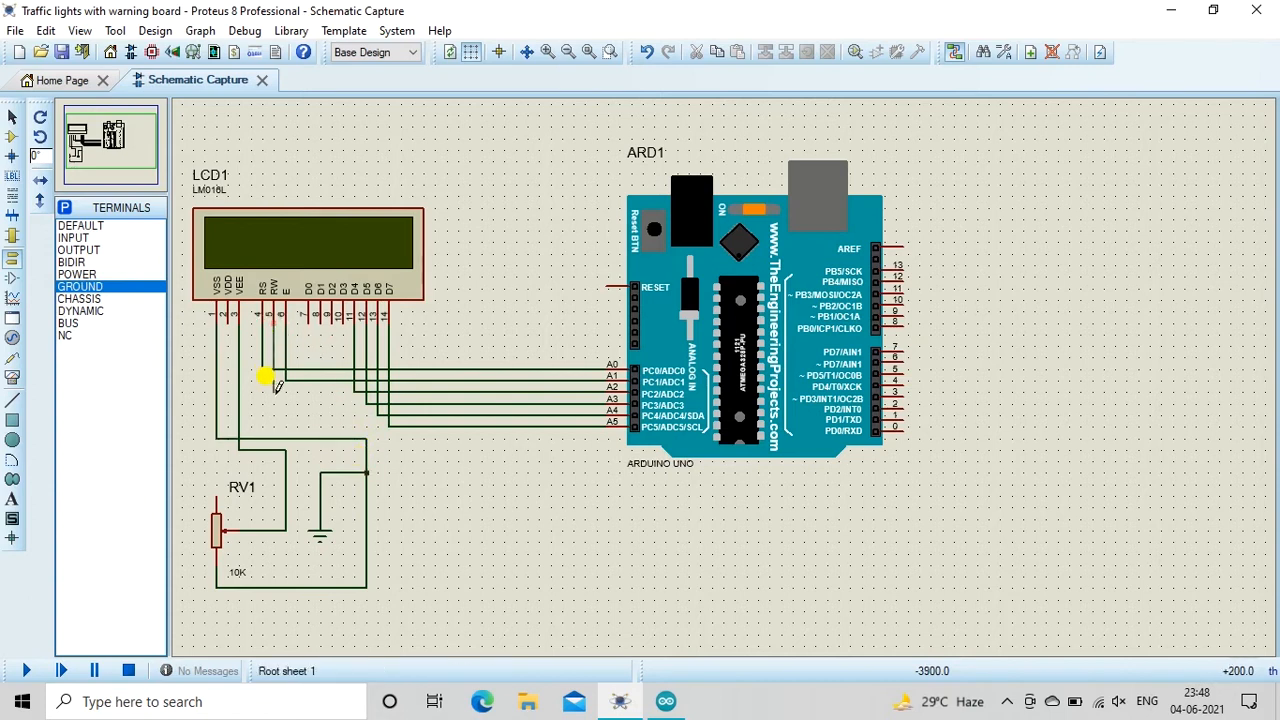
{"action": "left_click", "coordinate": [319, 414]}
{"action": "right_click", "coordinate": [310, 454]}
Place a POWER terminal below the LCD's left end and wire the LCD's VDD pin to it
{"action": "left_click", "coordinate": [85, 273]}
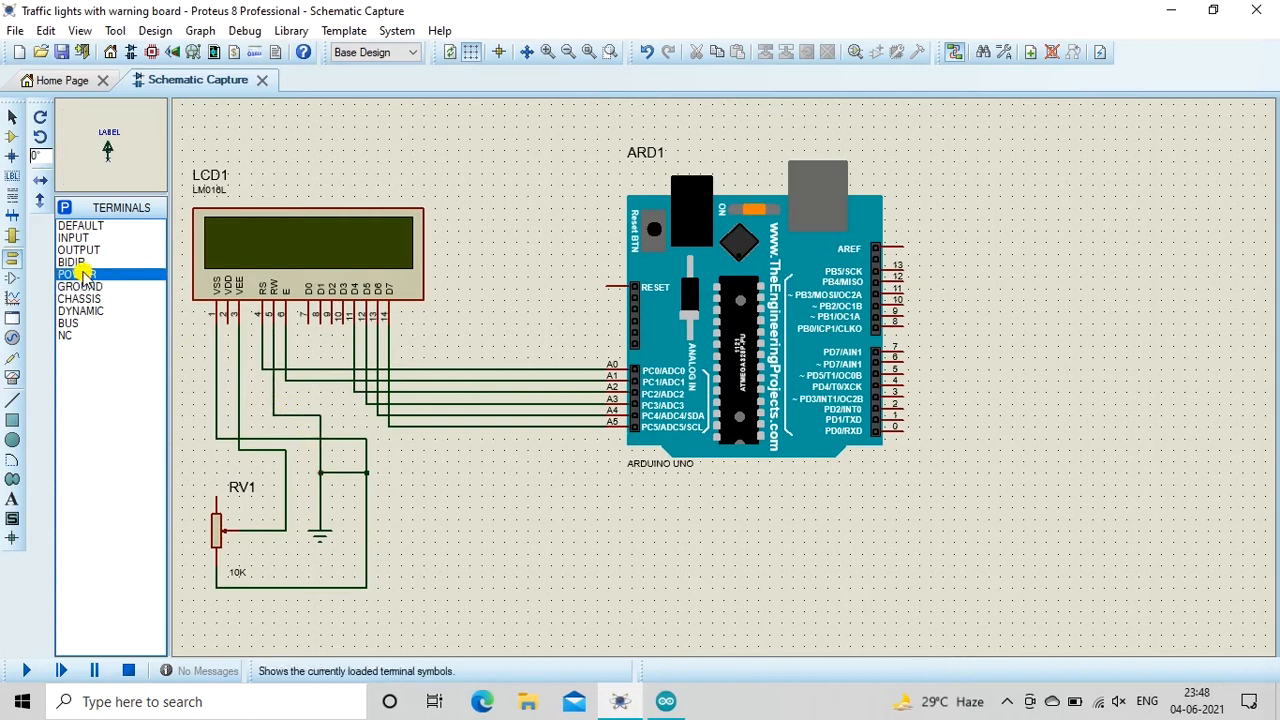
{"action": "left_click", "coordinate": [194, 379]}
{"action": "left_click", "coordinate": [227, 312]}
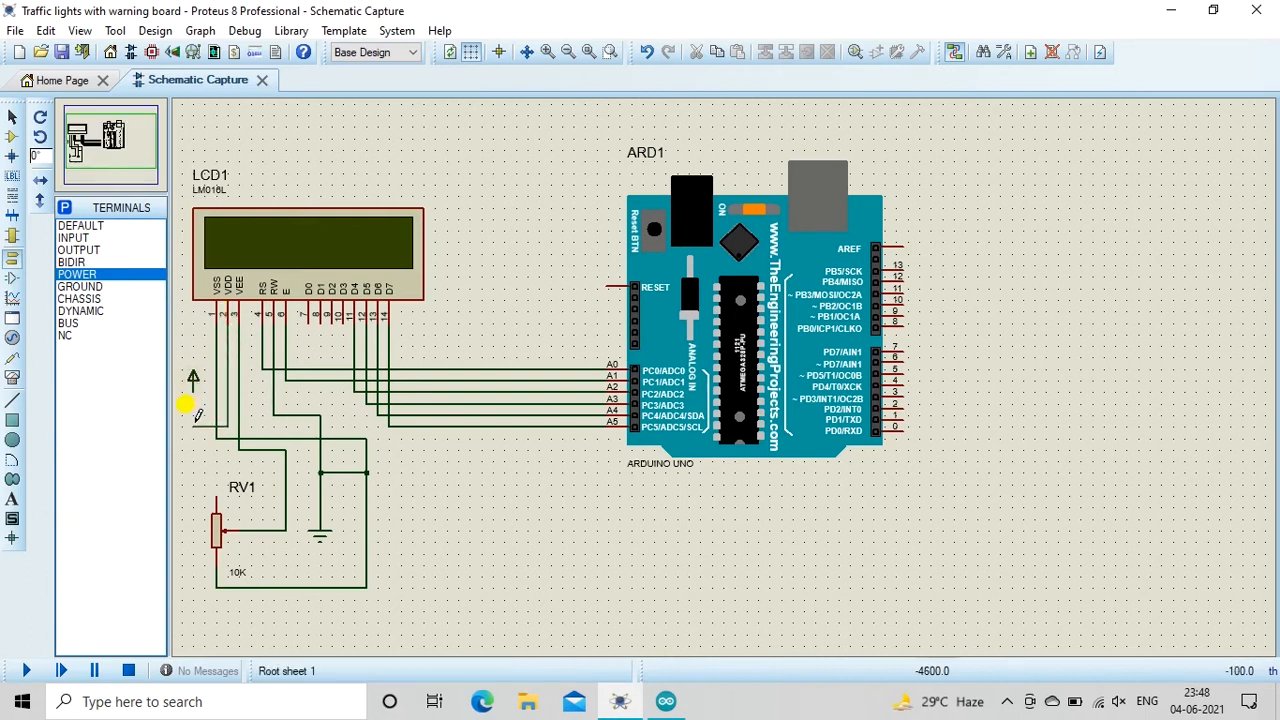
{"action": "left_click", "coordinate": [193, 380]}
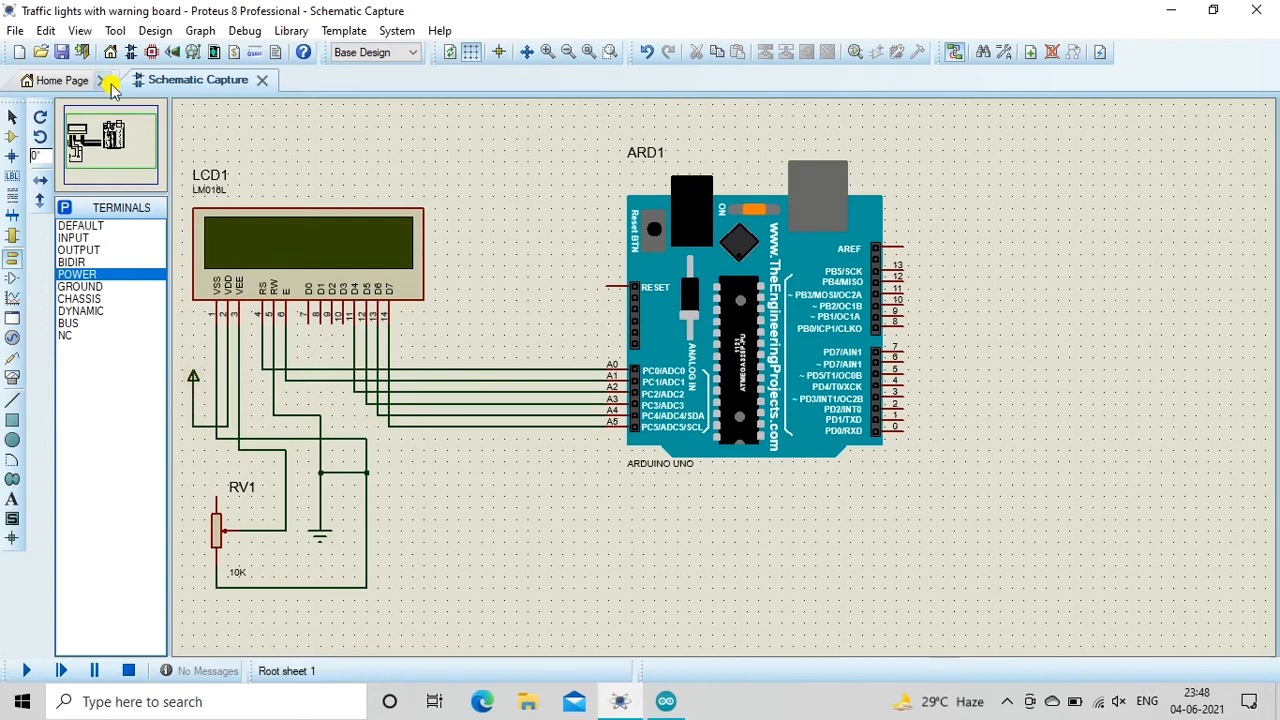
Label the POWER terminal wired to the LCD's VDD pin +5v and save the project
{"action": "left_click", "coordinate": [65, 53]}
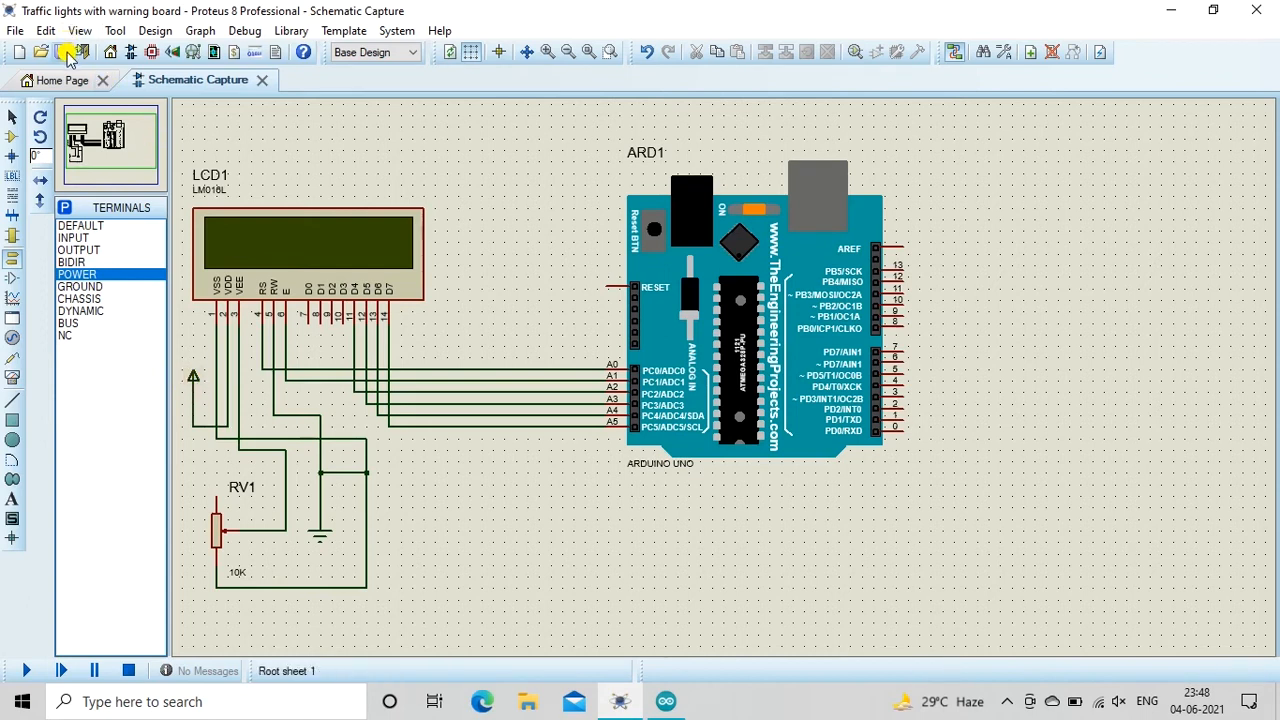
{"action": "double_click", "coordinate": [192, 382]}
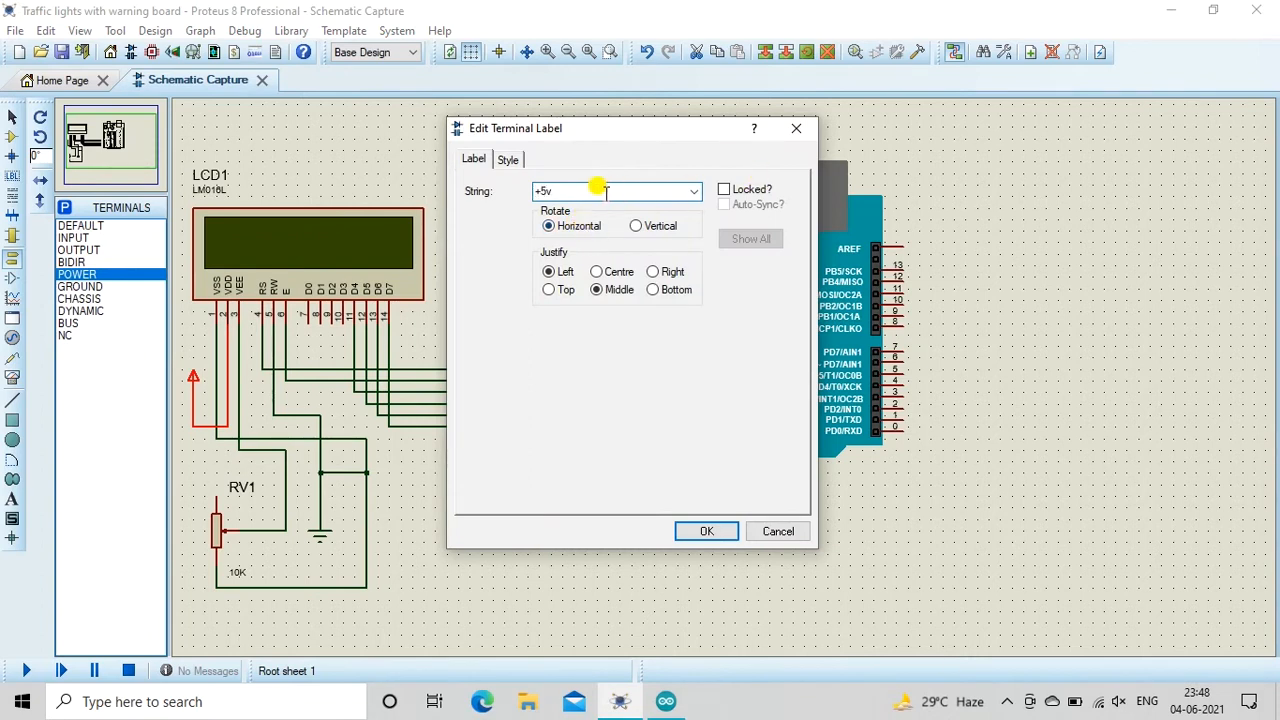
{"action": "double_click", "coordinate": [564, 190]}
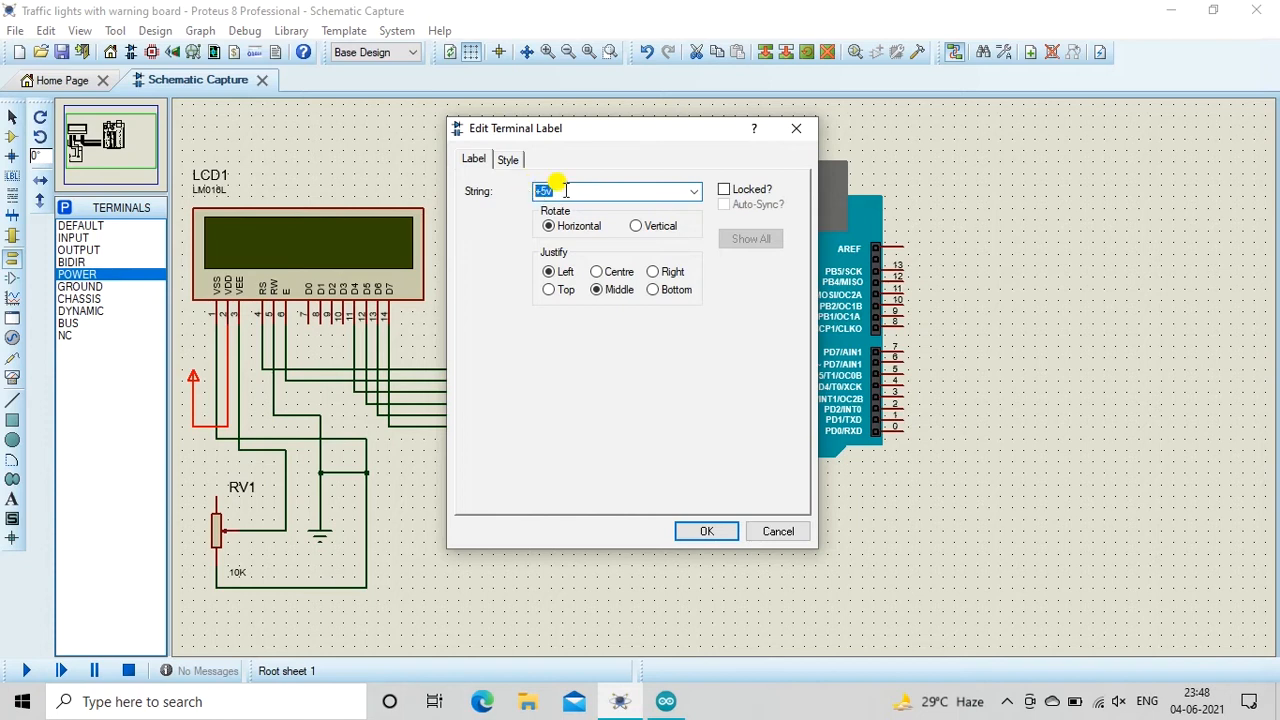
{"action": "left_click", "coordinate": [692, 530]}
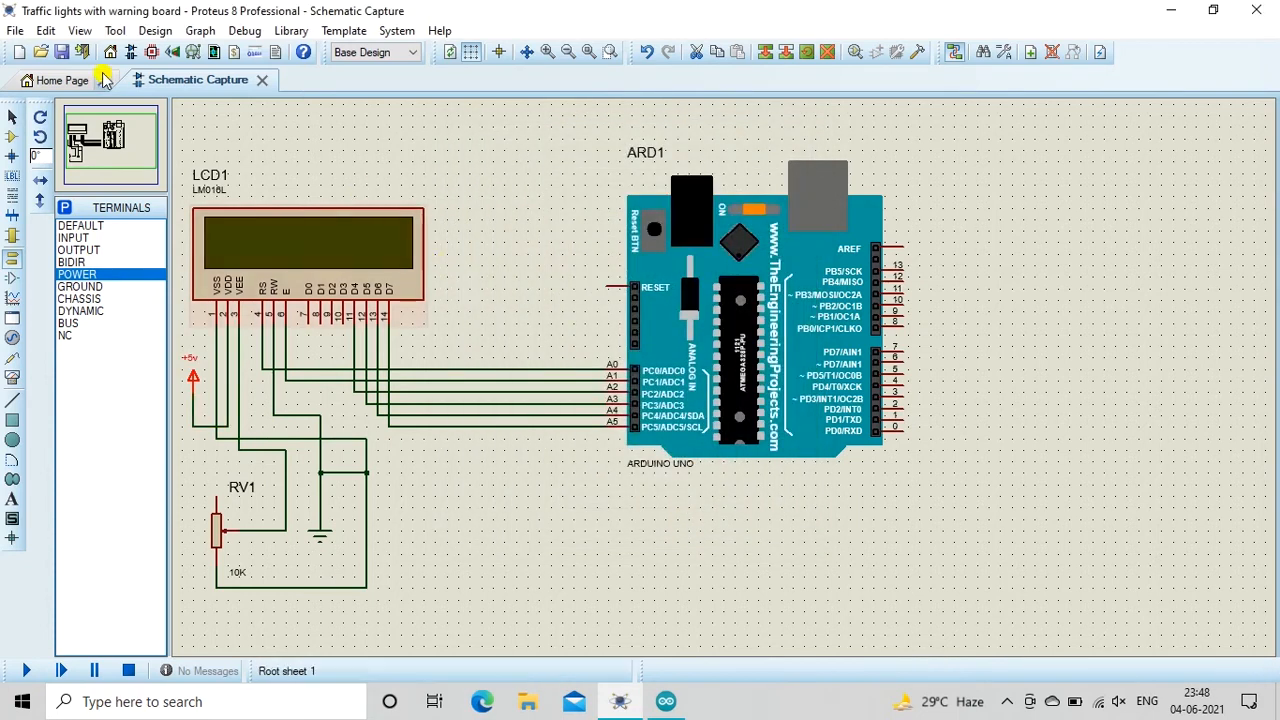
{"action": "left_click", "coordinate": [62, 54]}
Place the 7SEG-COM-CAT-GRN display to the right of the Arduino Uno, level with its lower digital pins
{"action": "left_click", "coordinate": [92, 136]}
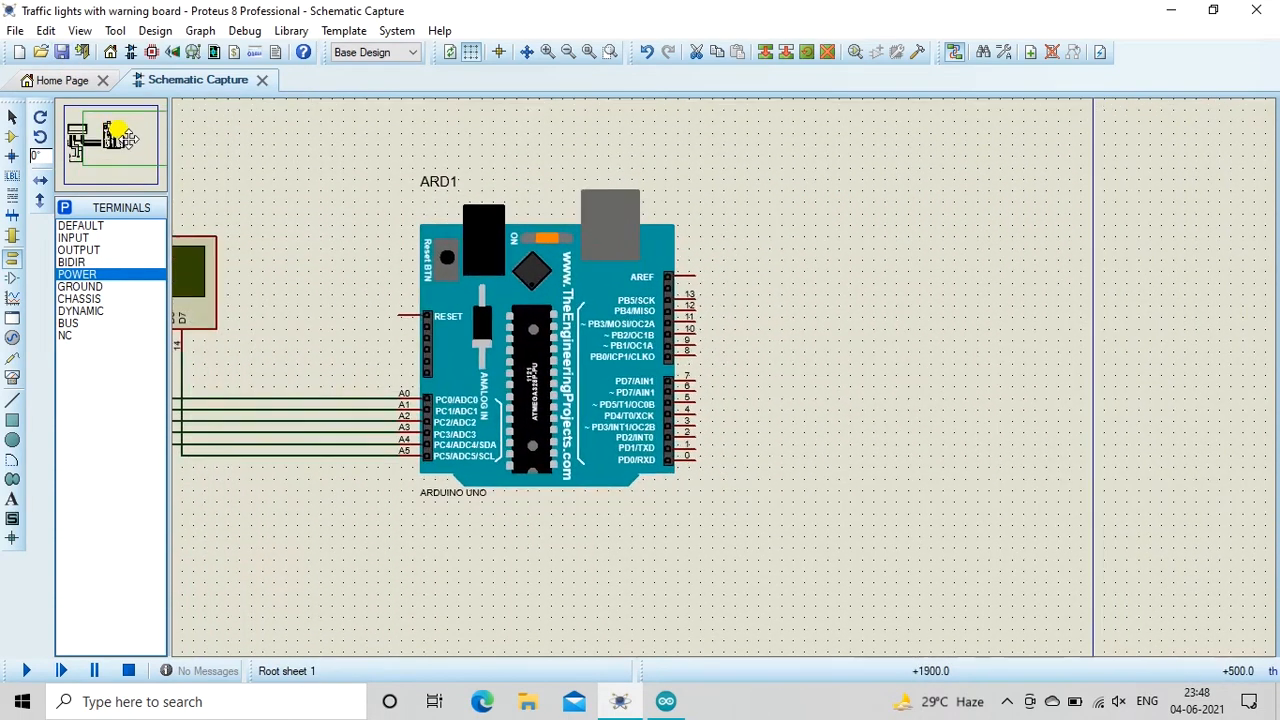
{"action": "left_click", "coordinate": [131, 142]}
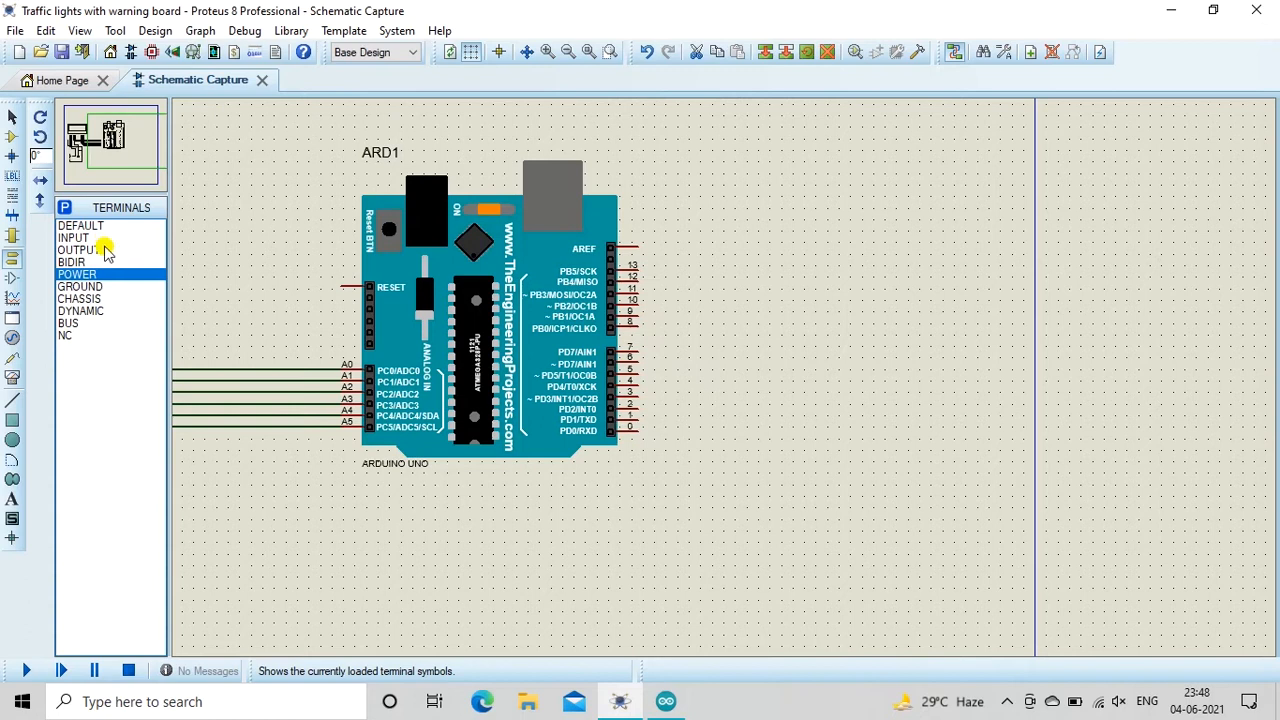
{"action": "left_click", "coordinate": [12, 138]}
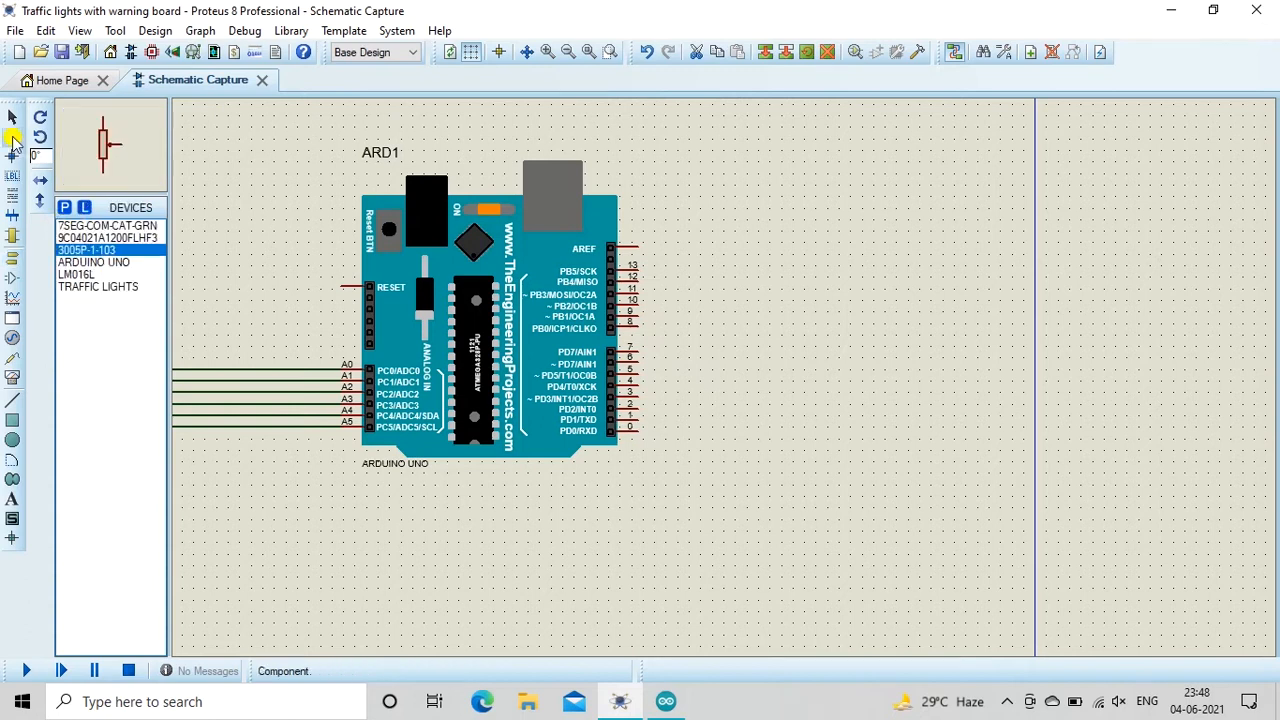
{"action": "left_click", "coordinate": [100, 226]}
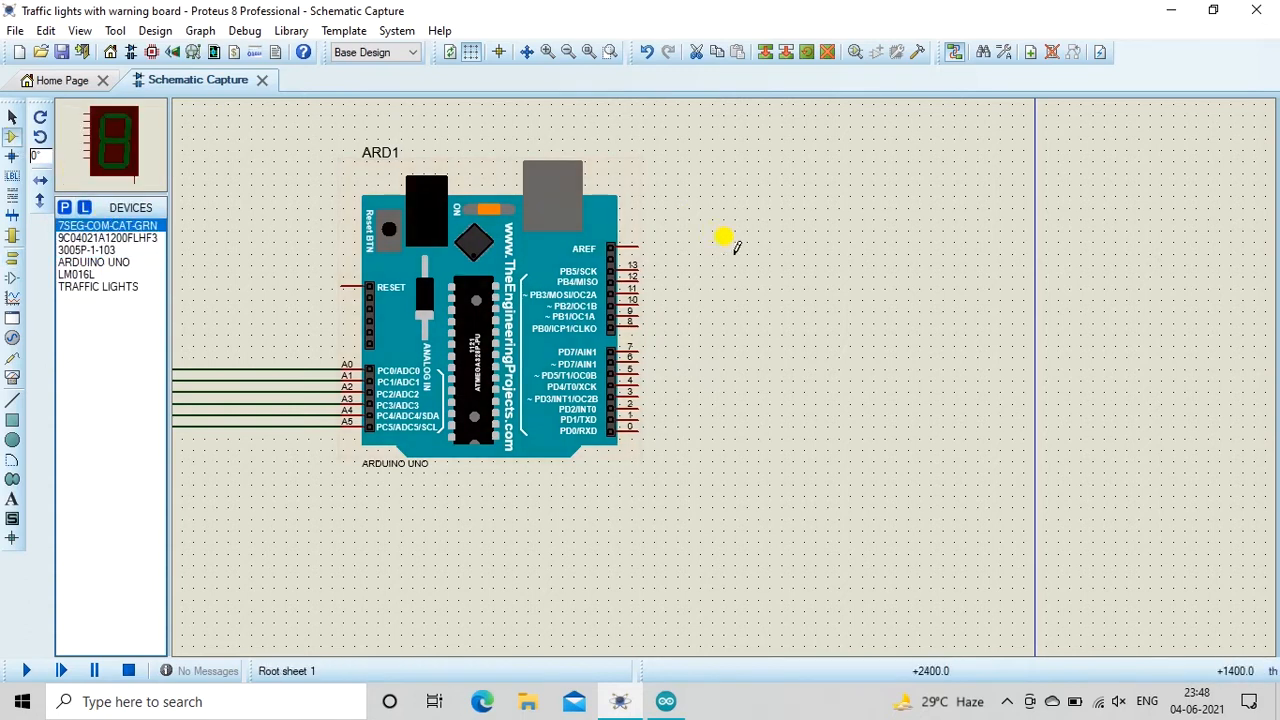
{"action": "left_click", "coordinate": [858, 313]}
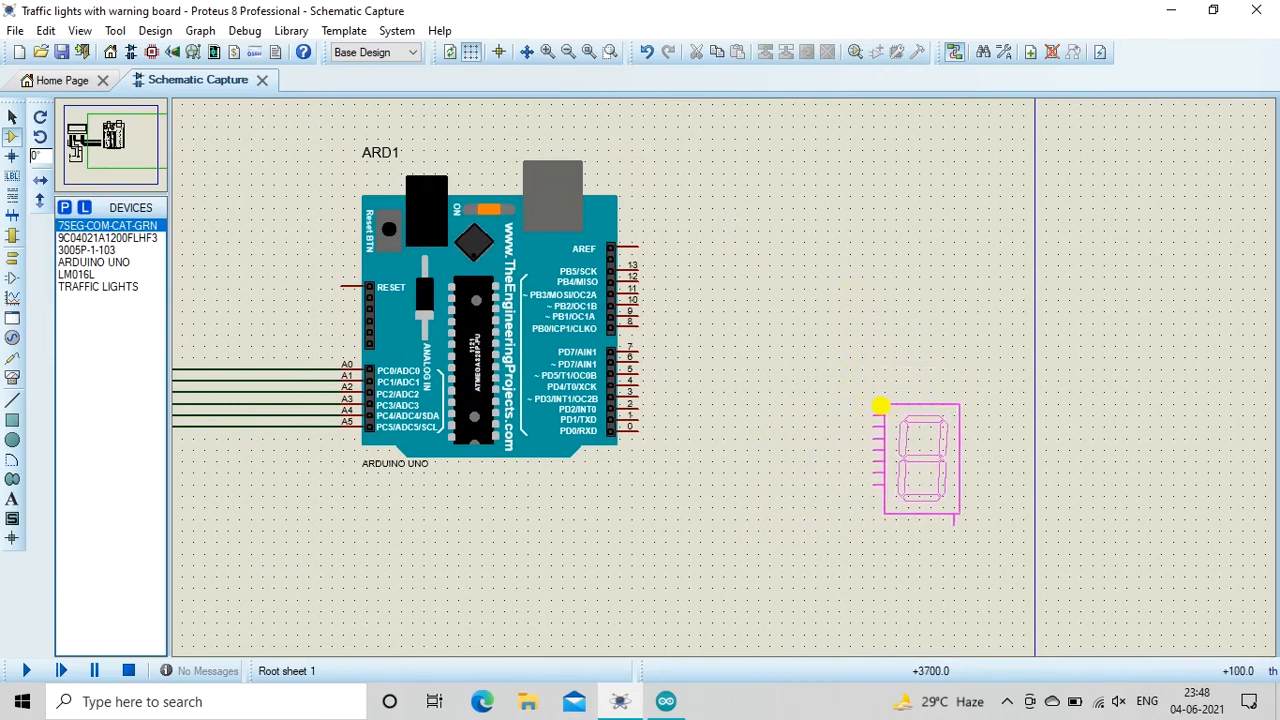
{"action": "left_click", "coordinate": [864, 390]}
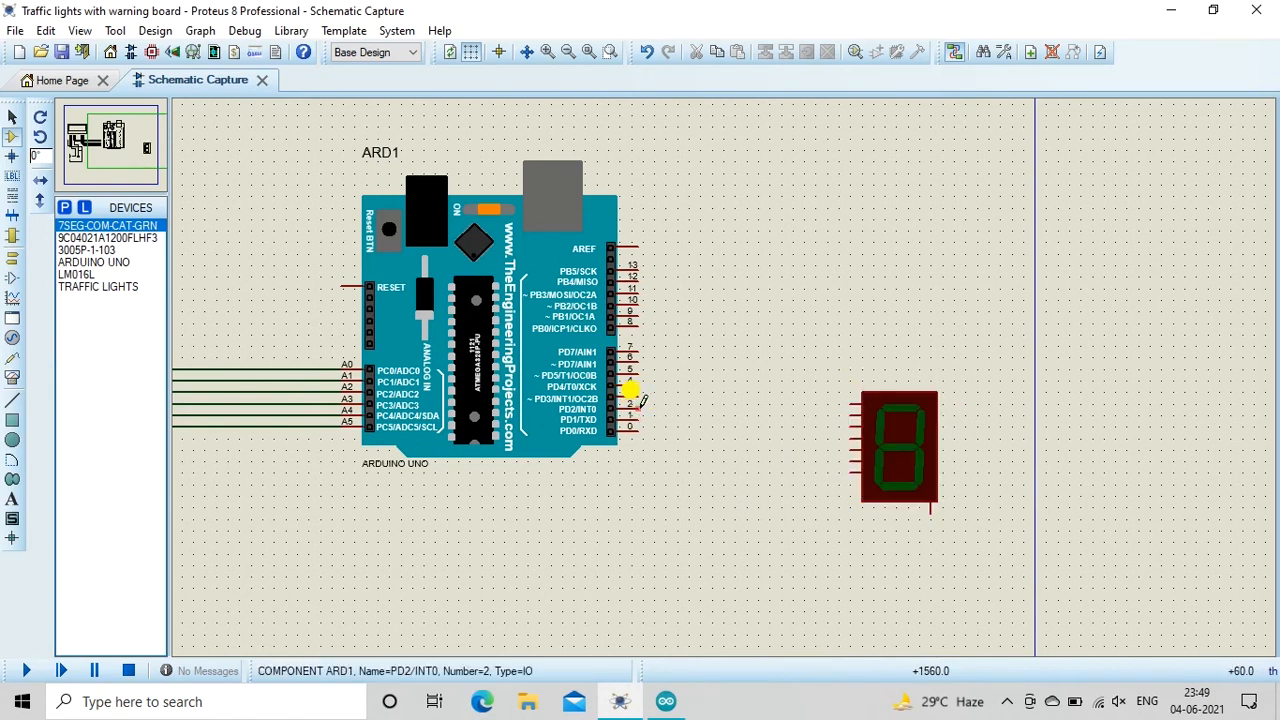
Wire Arduino pins 2, 3 and 4 to the 7-segment display's A, B and C pins respectively
{"action": "left_click", "coordinate": [640, 405]}
{"action": "left_click", "coordinate": [769, 406]}
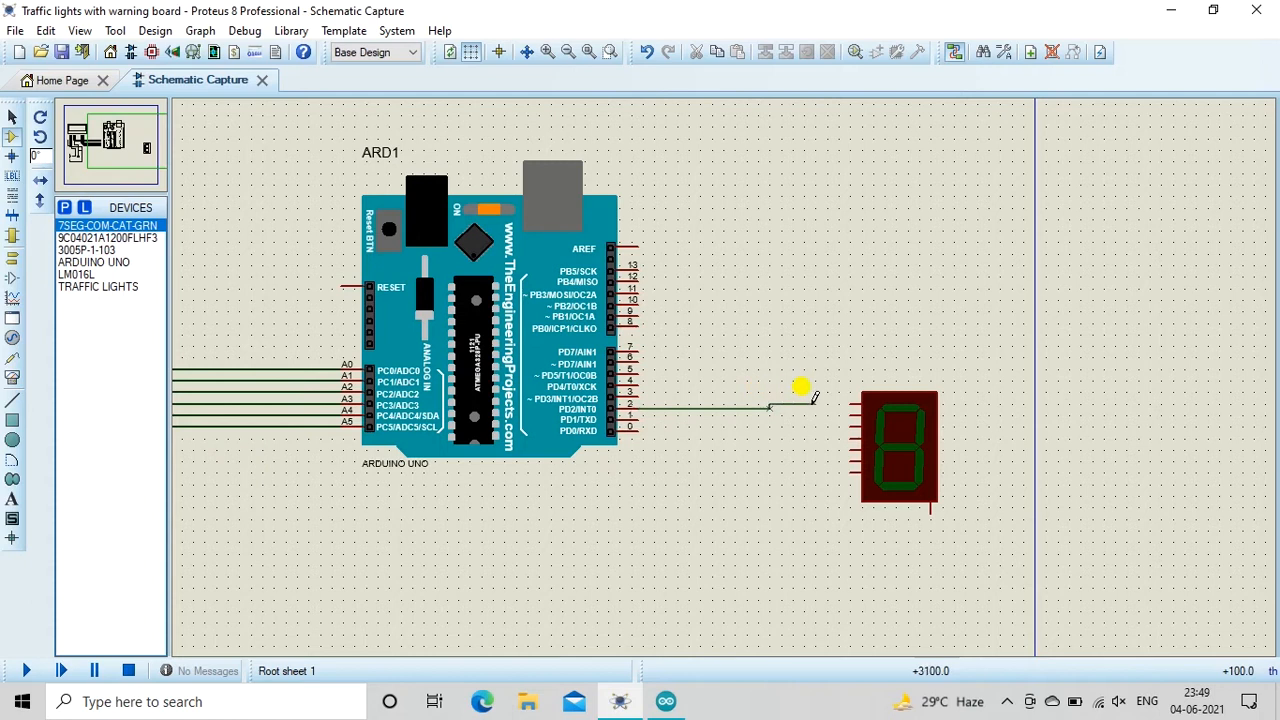
{"action": "left_click", "coordinate": [843, 401]}
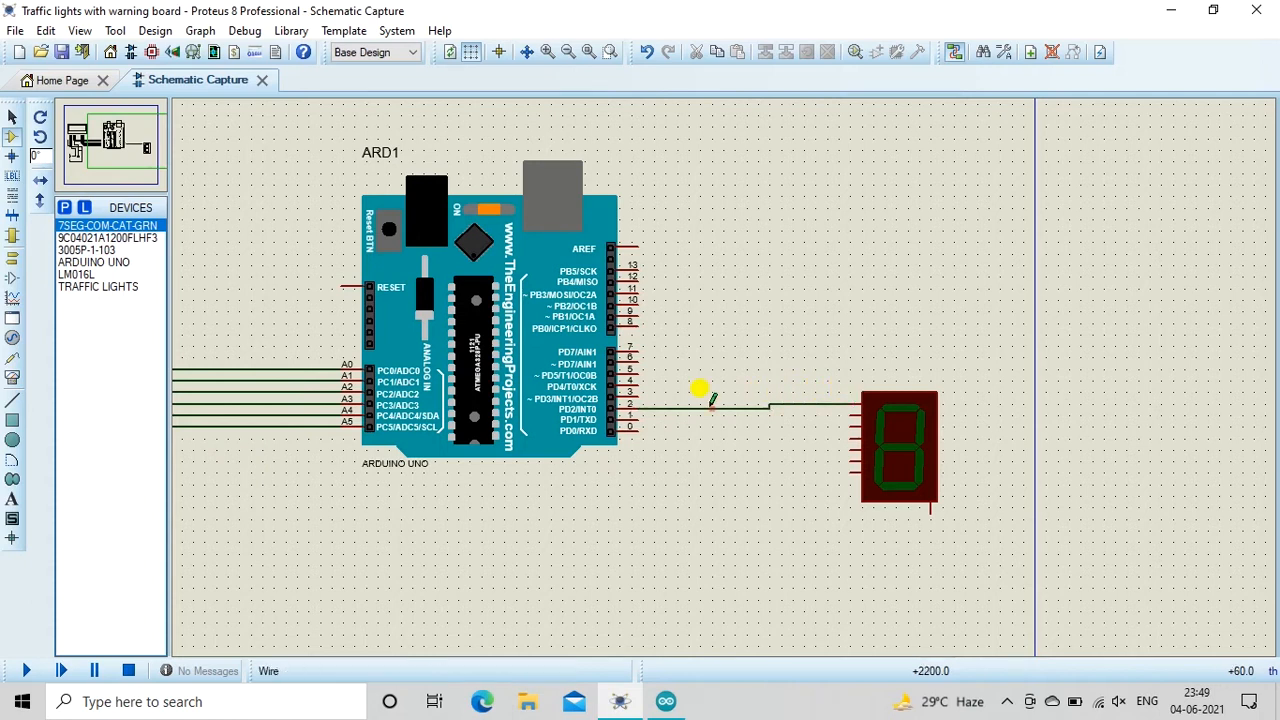
{"action": "left_click", "coordinate": [639, 394]}
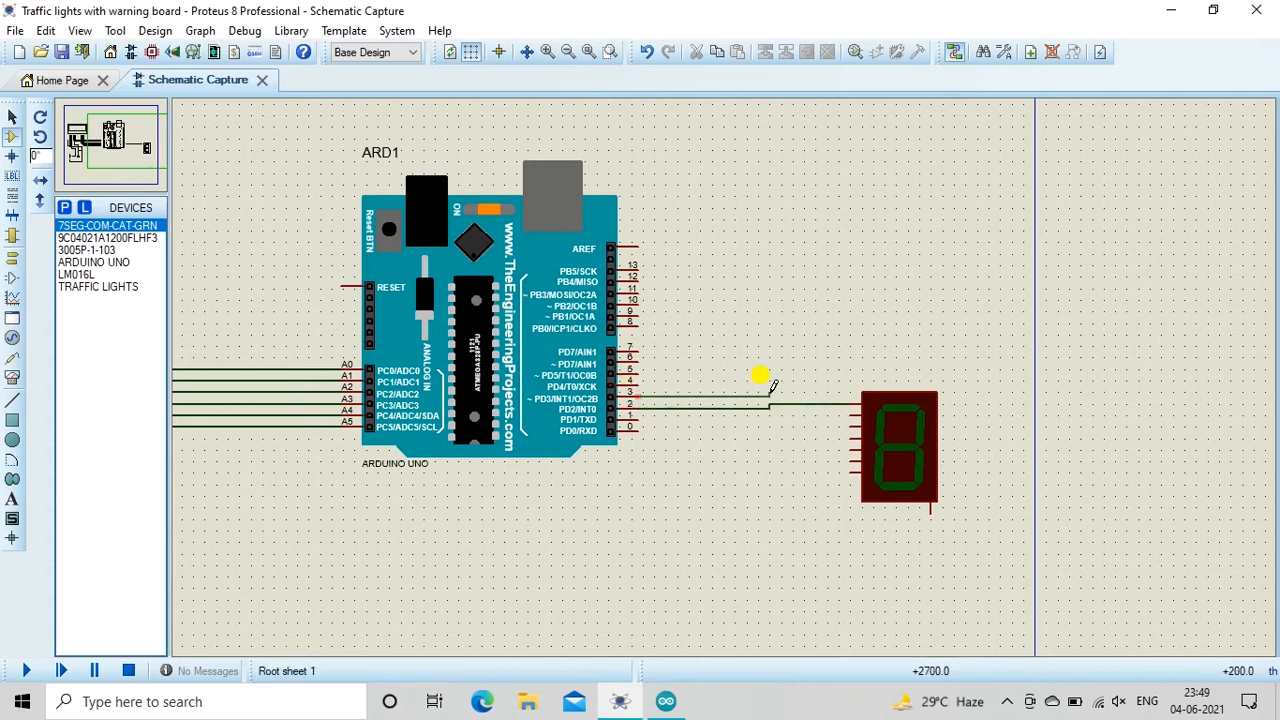
{"action": "left_click", "coordinate": [838, 404]}
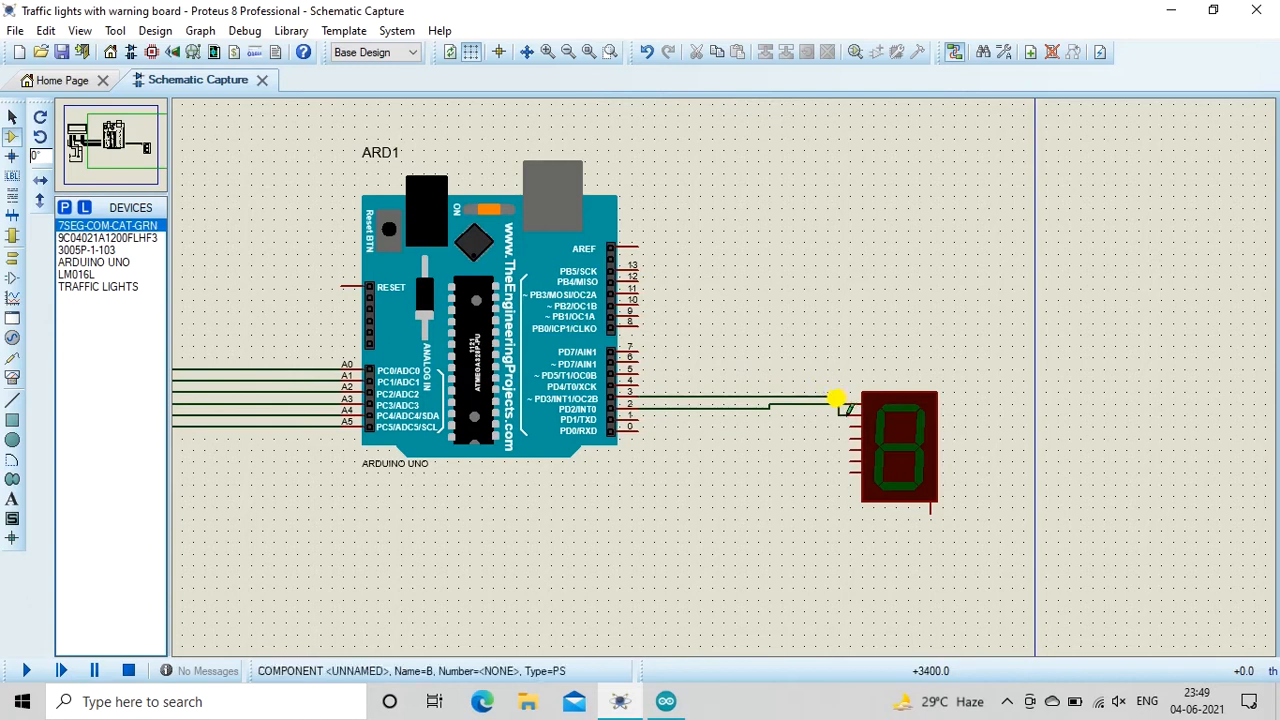
{"action": "left_click", "coordinate": [643, 378]}
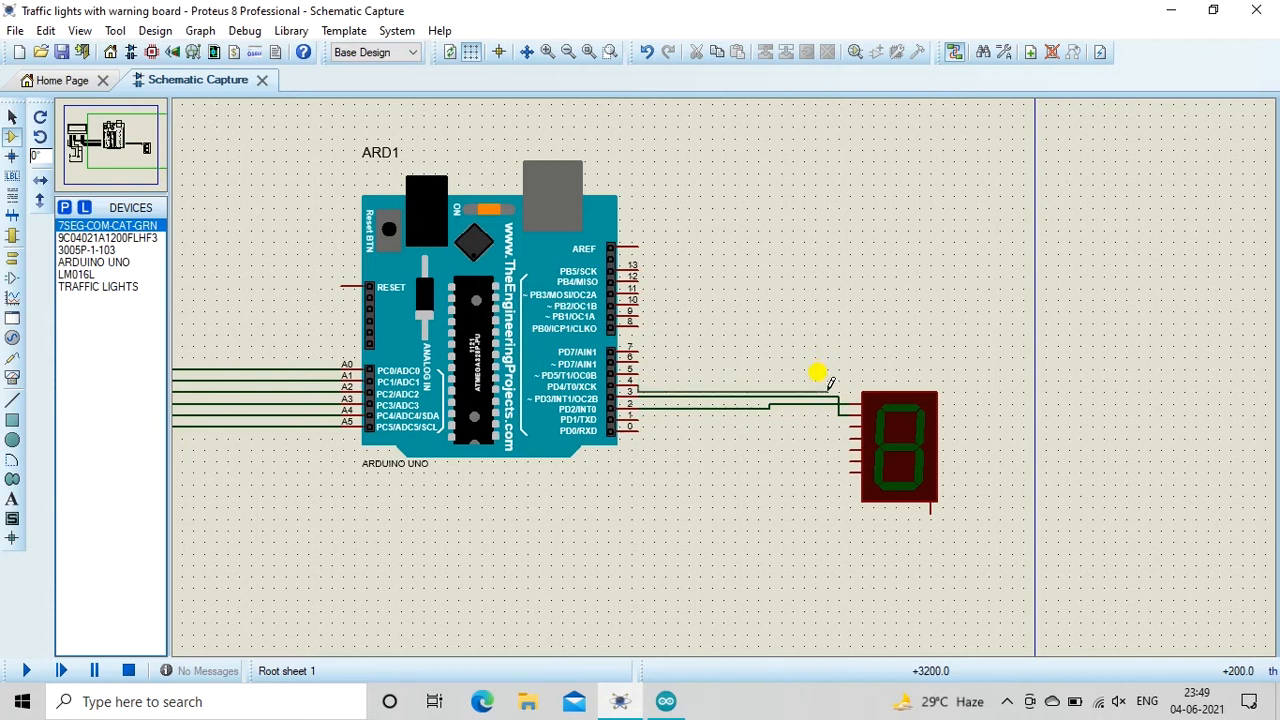
{"action": "left_click", "coordinate": [832, 412]}
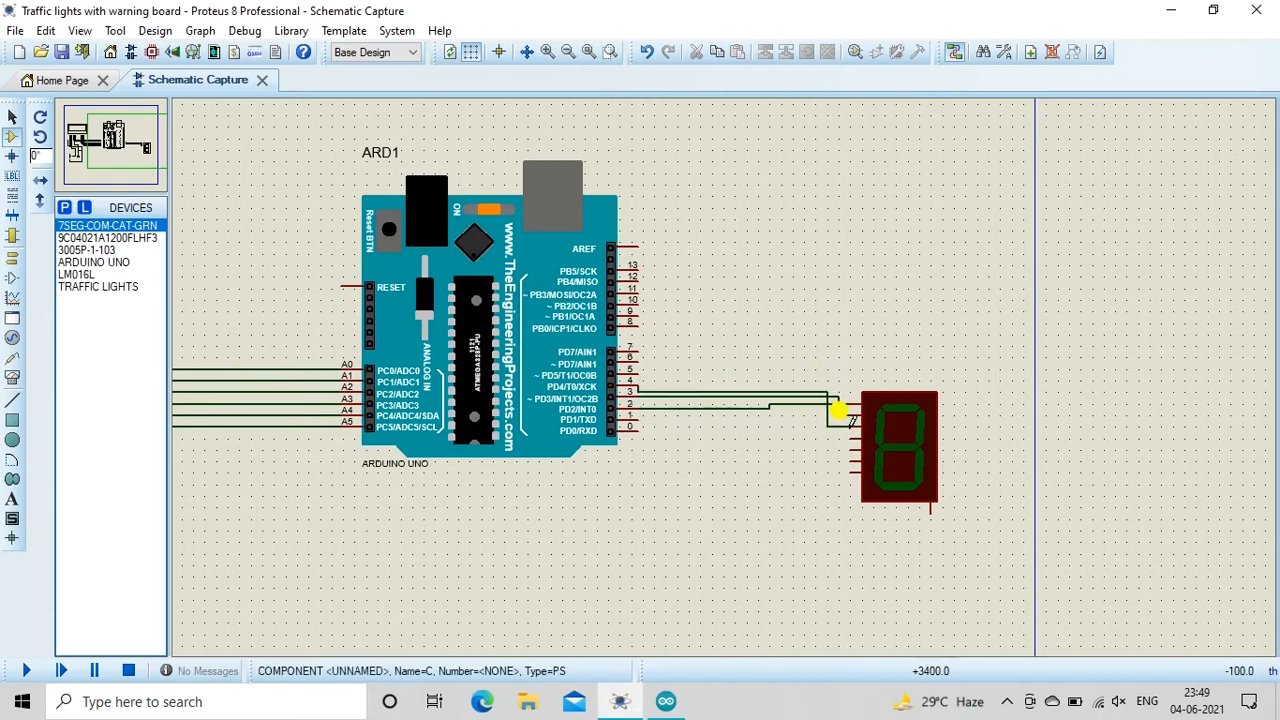
Wire Arduino pins 5, 6, 7 and 8 to the 7-segment display's D, E, F and G pins respectively
{"action": "left_click", "coordinate": [640, 370]}
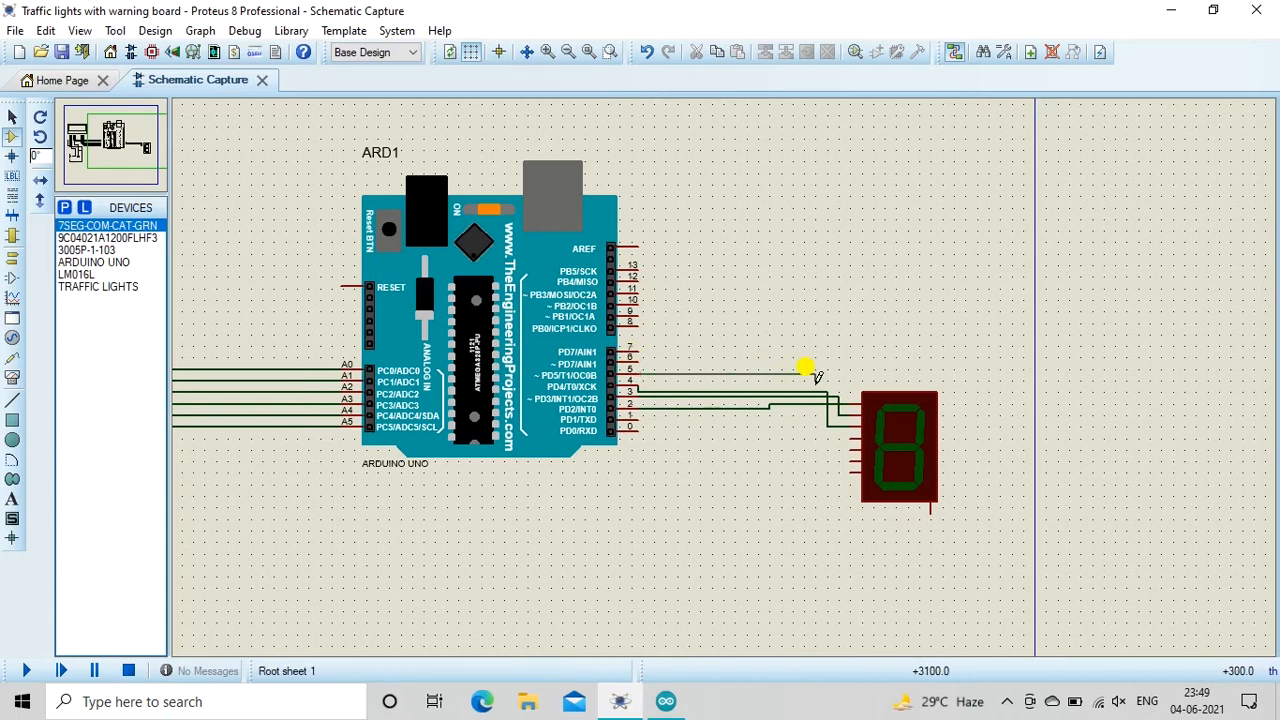
{"action": "left_click", "coordinate": [840, 424]}
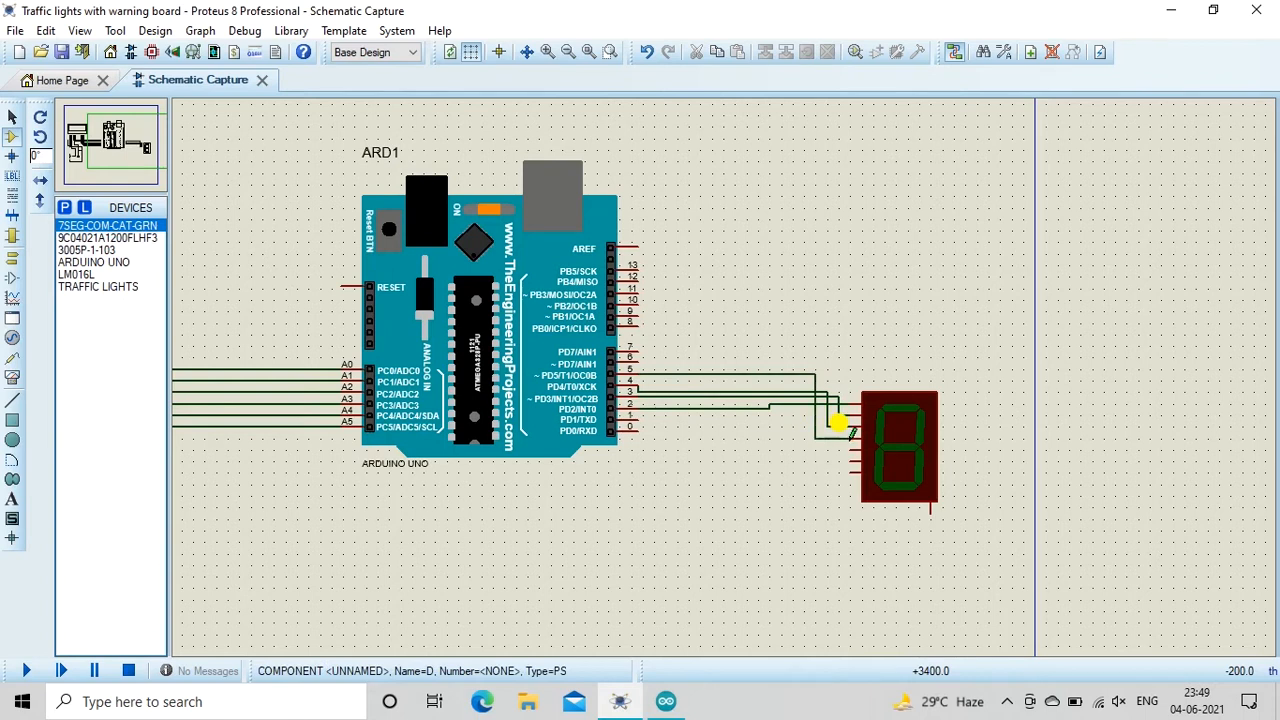
{"action": "left_click", "coordinate": [640, 354]}
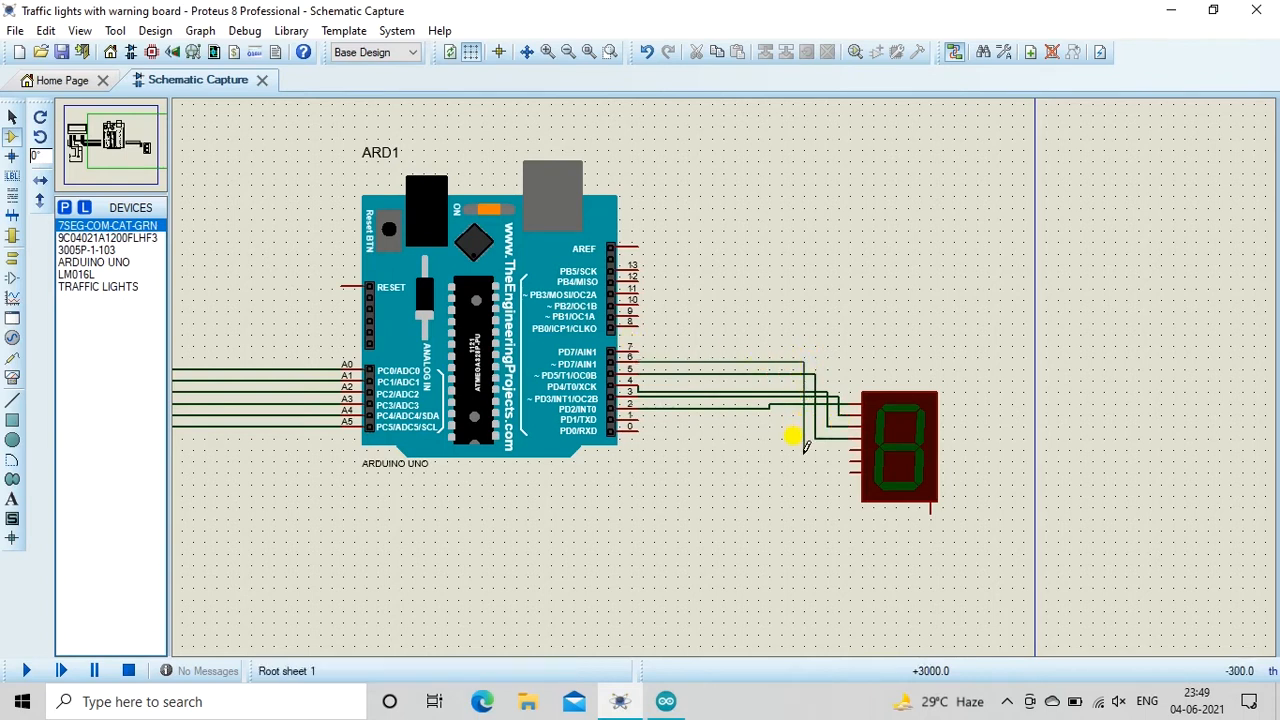
{"action": "left_click", "coordinate": [852, 446]}
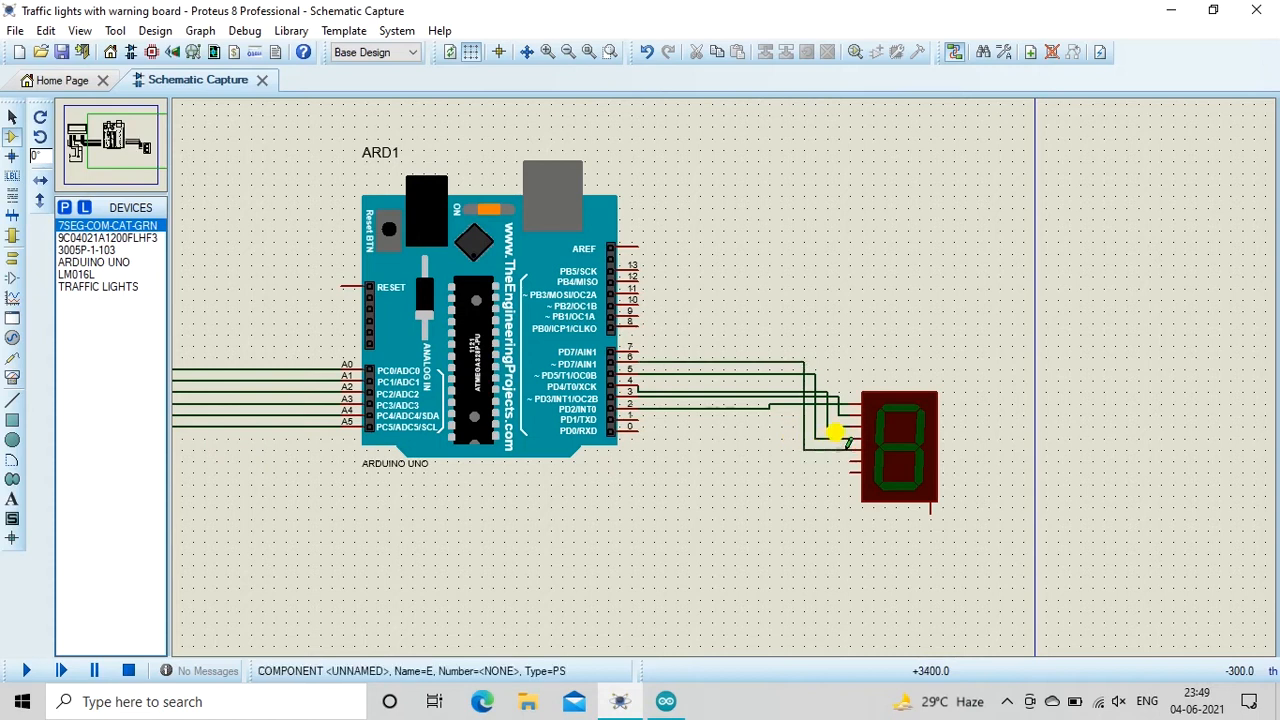
{"action": "left_click", "coordinate": [641, 347]}
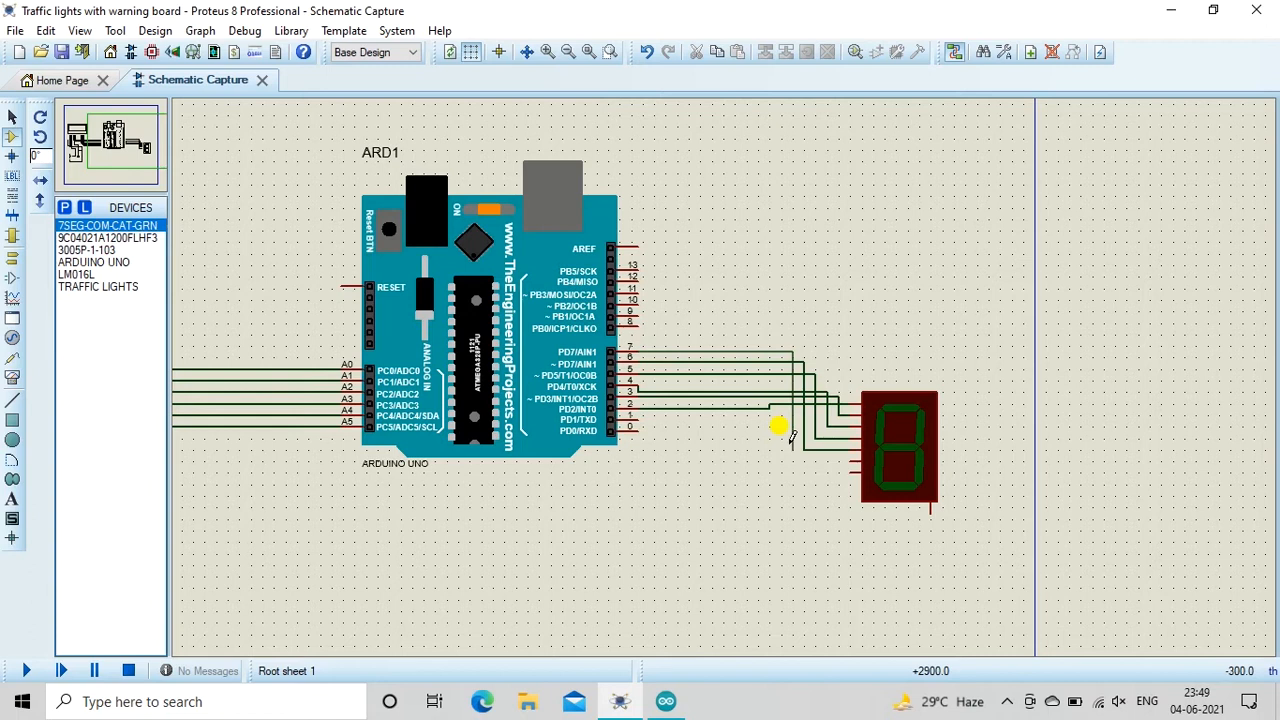
{"action": "left_click", "coordinate": [852, 460]}
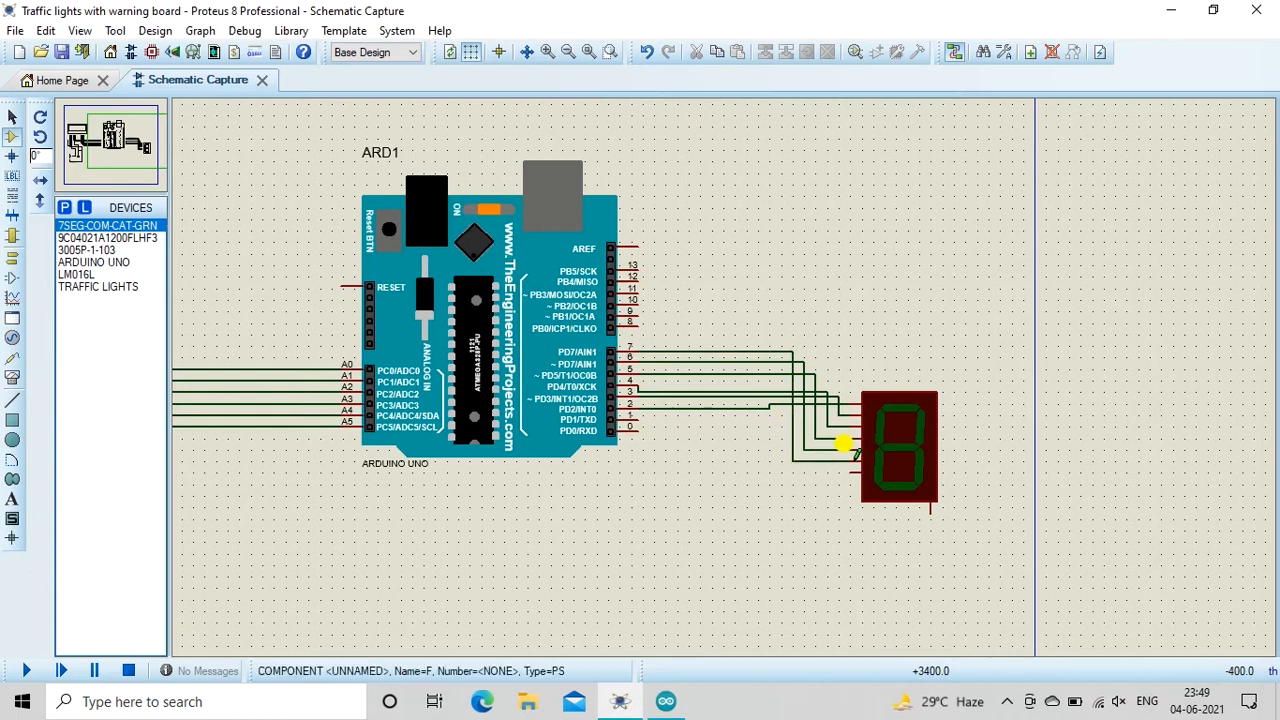
{"action": "left_click", "coordinate": [641, 322]}
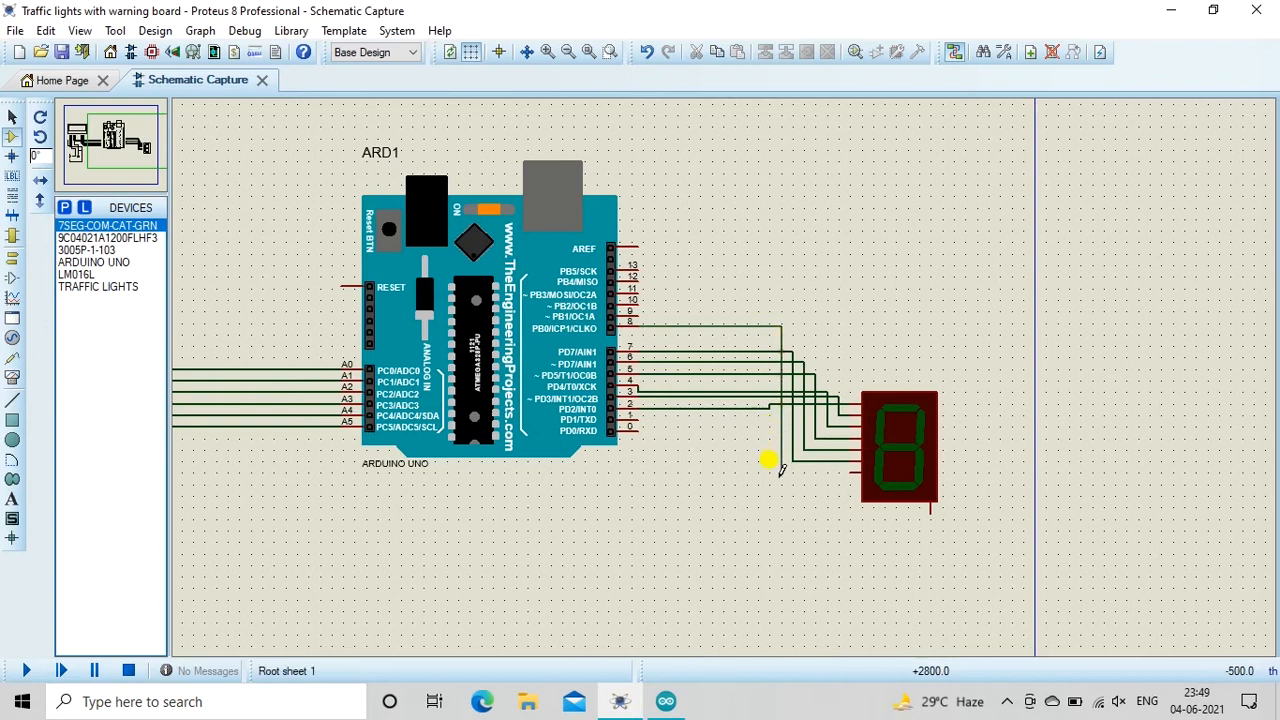
{"action": "left_click", "coordinate": [850, 471]}
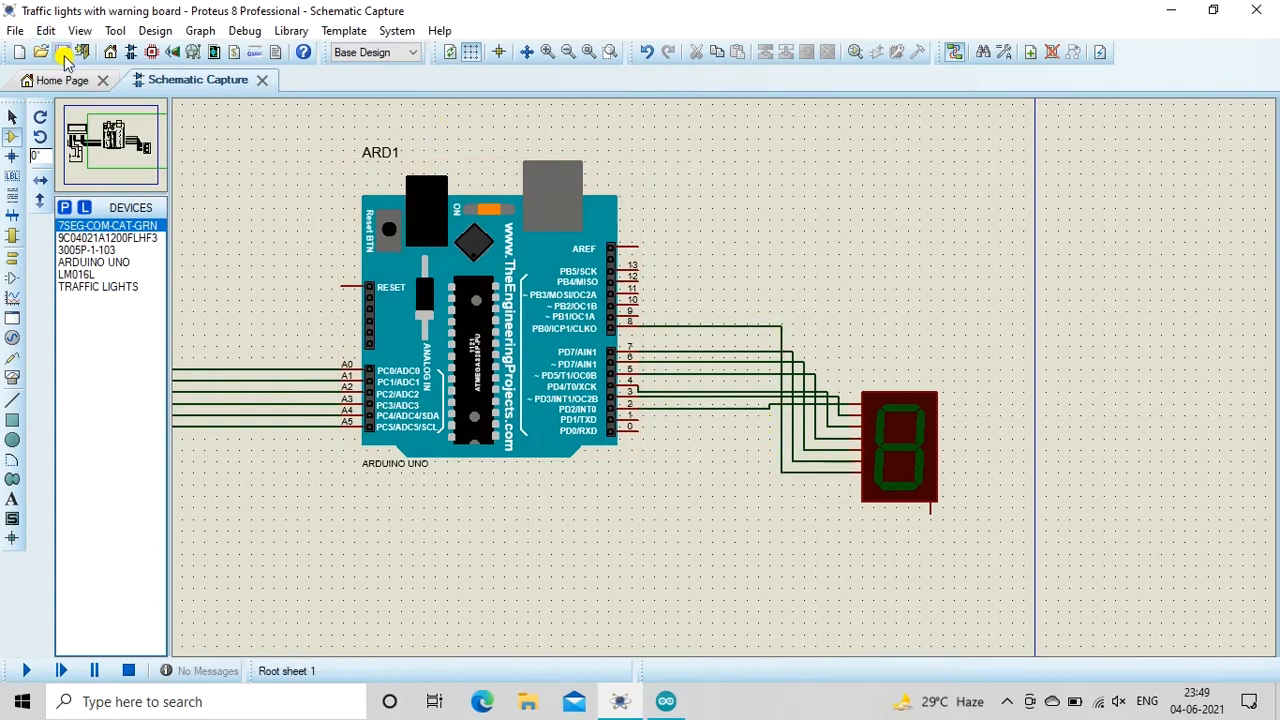
Place the 9C04021A1200FLHF3 resistor below the 7-segment display and wire the display's common pin to the resistor's right end
{"action": "left_click", "coordinate": [84, 238]}
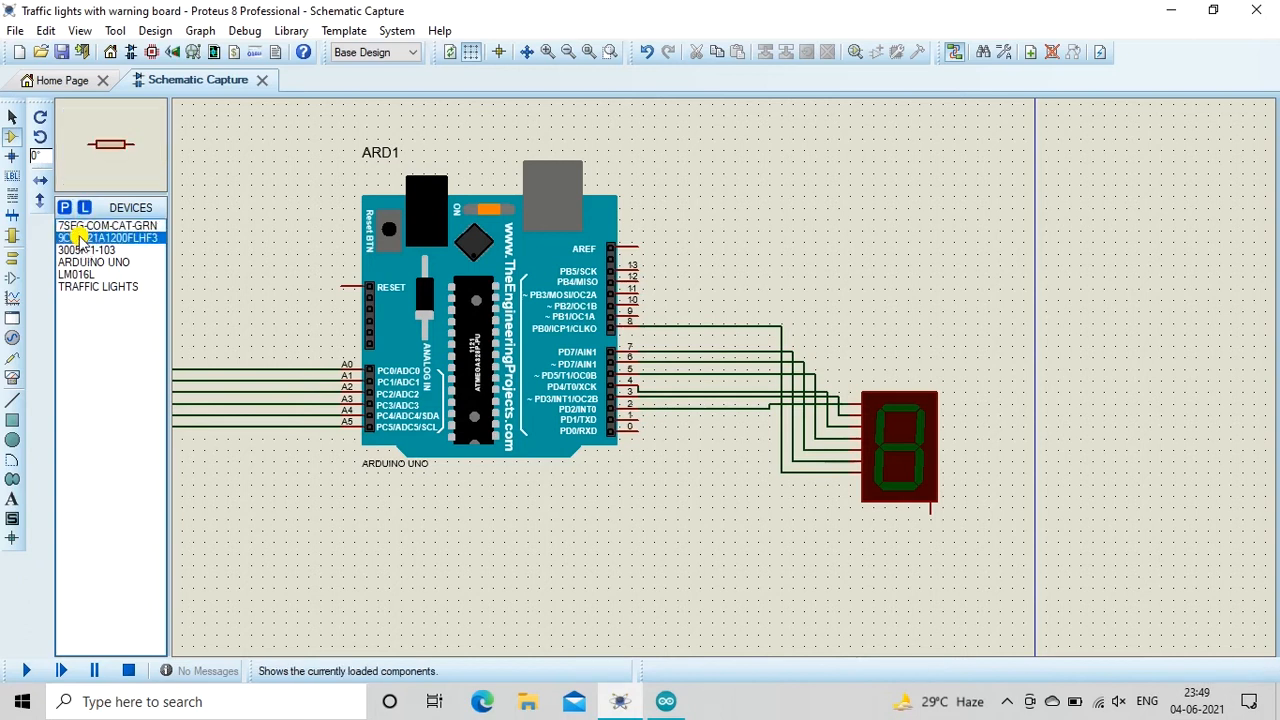
{"action": "left_click", "coordinate": [895, 528]}
{"action": "left_click", "coordinate": [866, 567]}
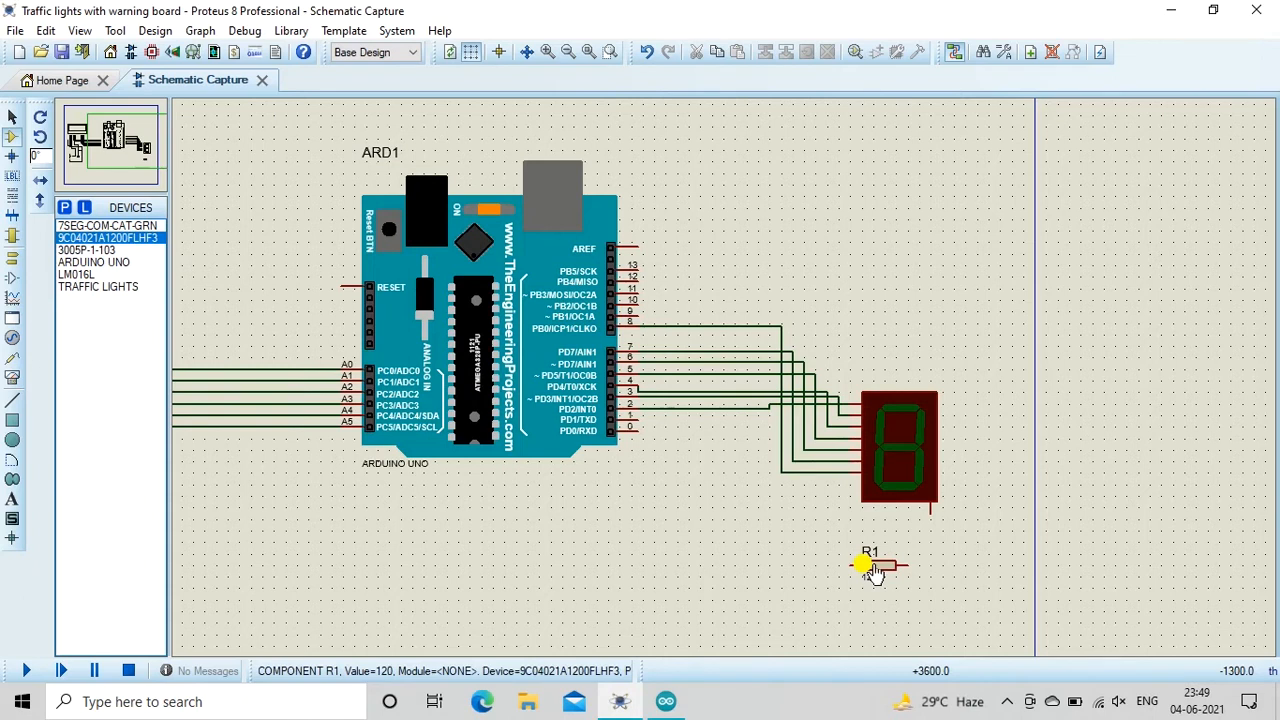
{"action": "left_click", "coordinate": [931, 509]}
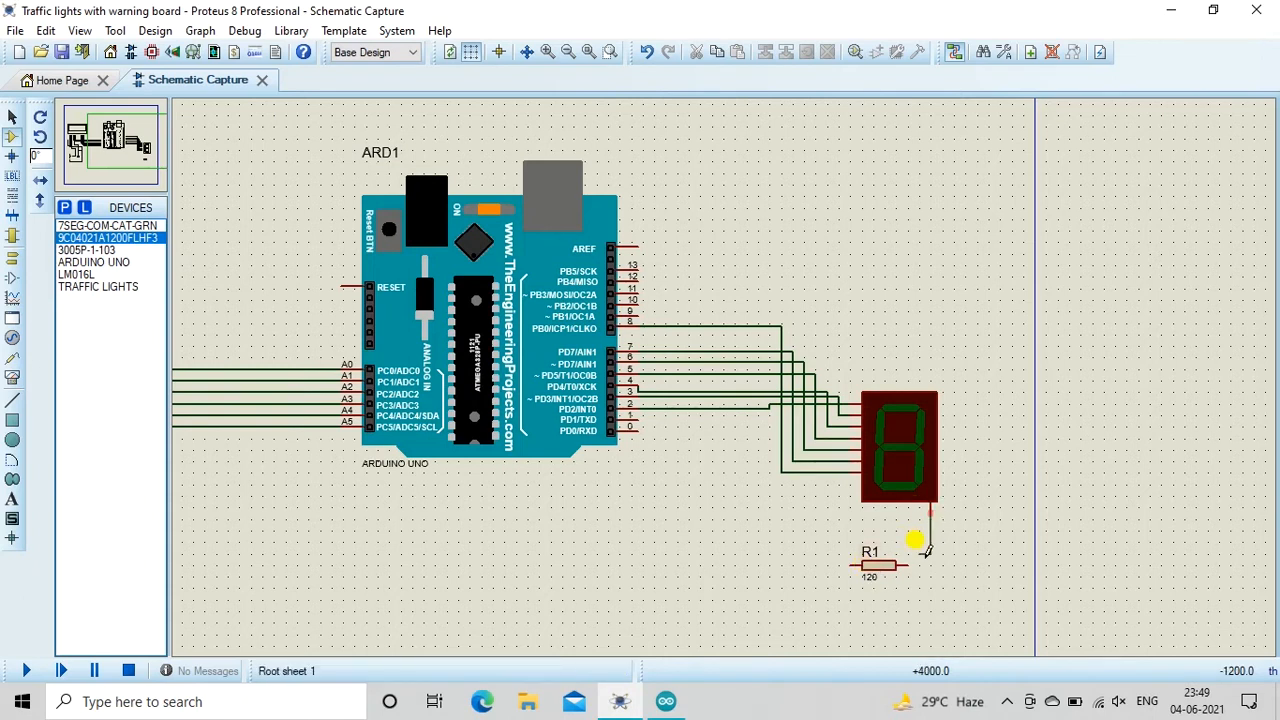
{"action": "left_click", "coordinate": [913, 565]}
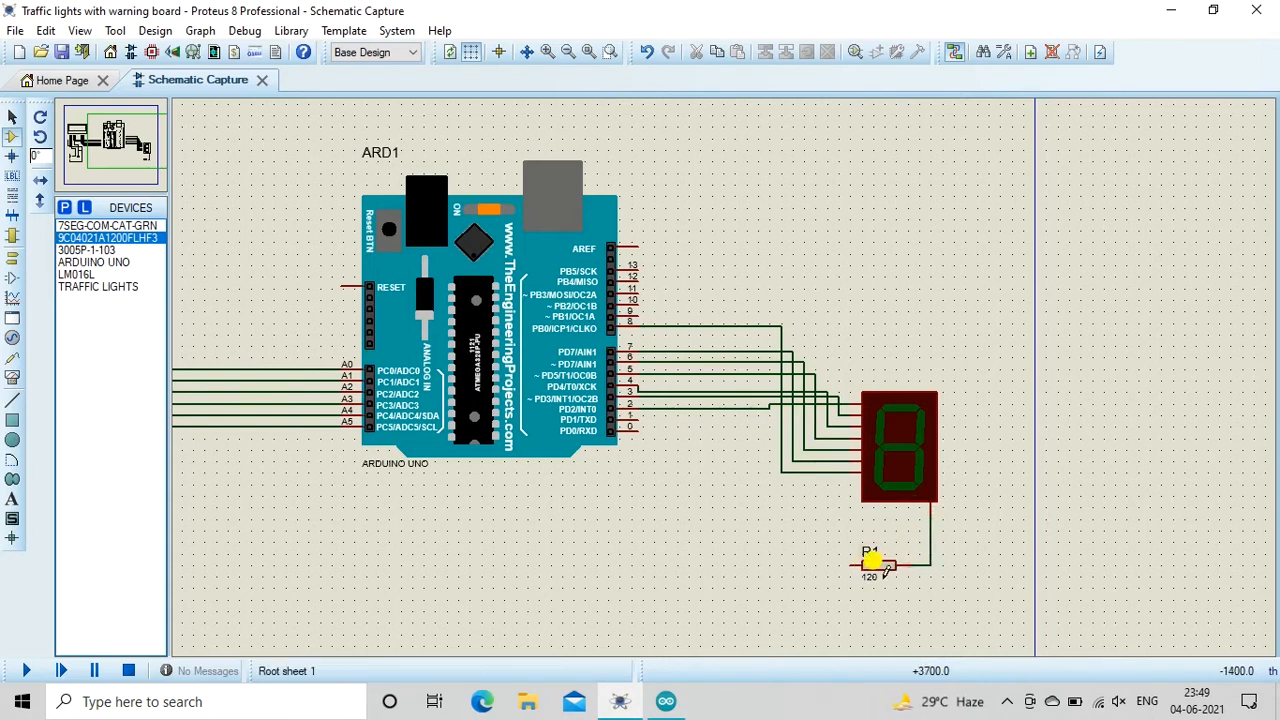
Set the value of resistor R1 to 50
{"action": "double_click", "coordinate": [869, 577]}
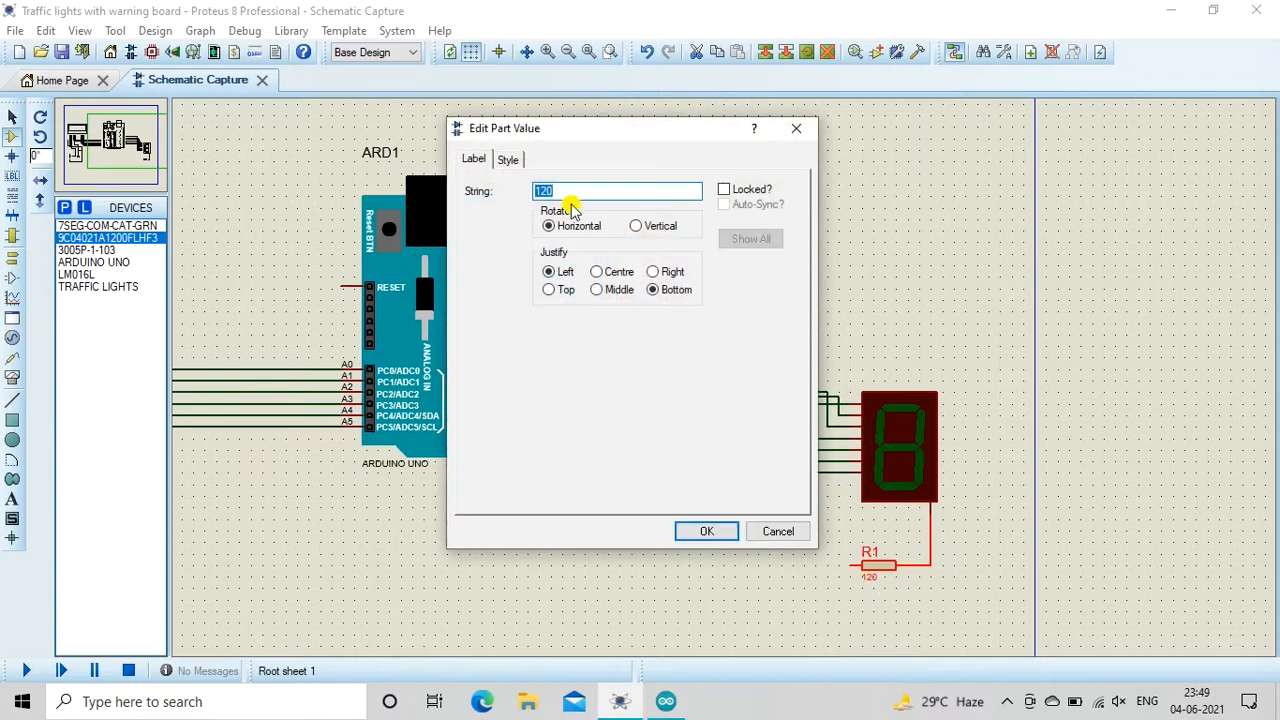
{"action": "type", "text": "50"}
{"action": "left_click", "coordinate": [688, 537]}
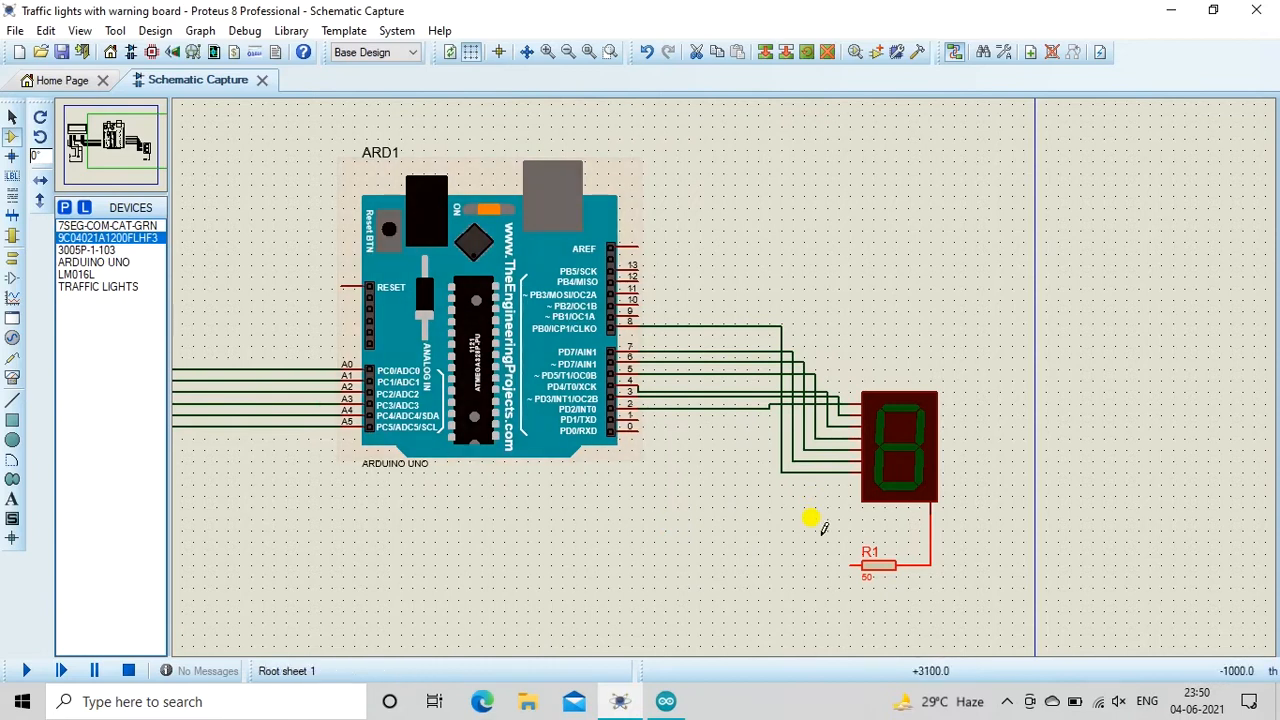
Rotate resistor R1 anti-clockwise to stand vertically and move it directly beneath the 7-segment display's common pin
{"action": "right_click", "coordinate": [878, 562]}
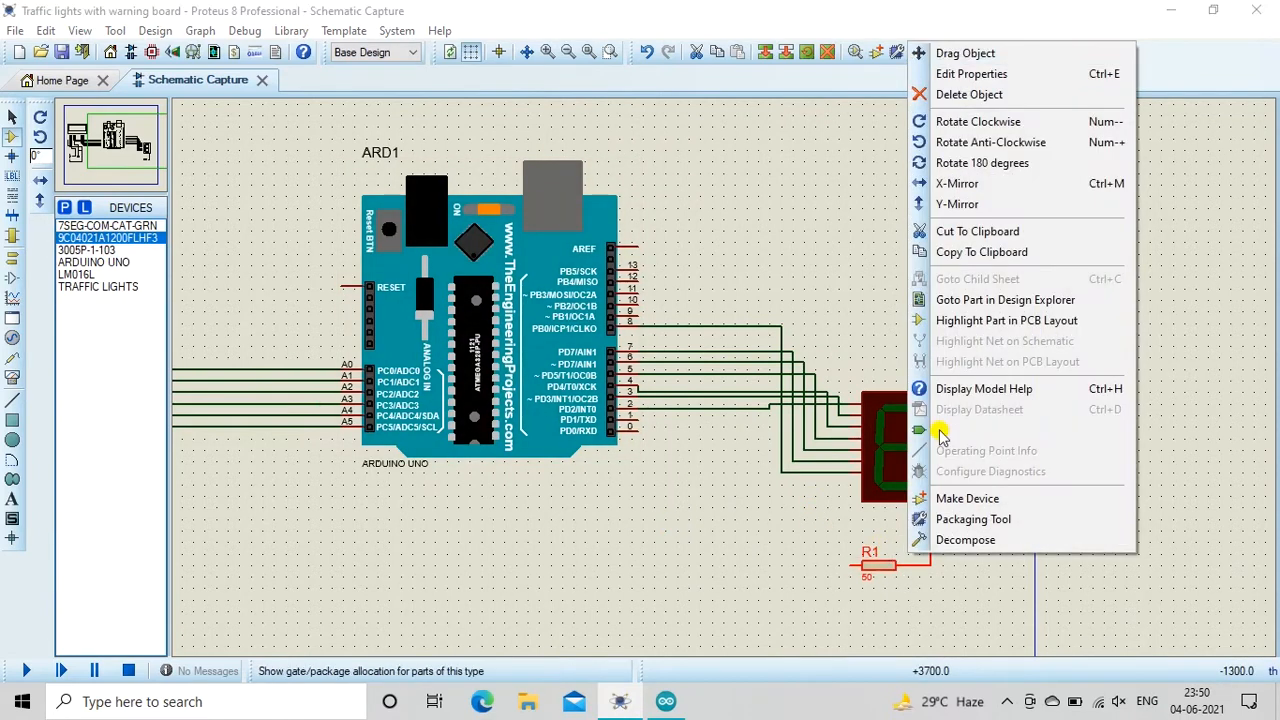
{"action": "left_click", "coordinate": [962, 142]}
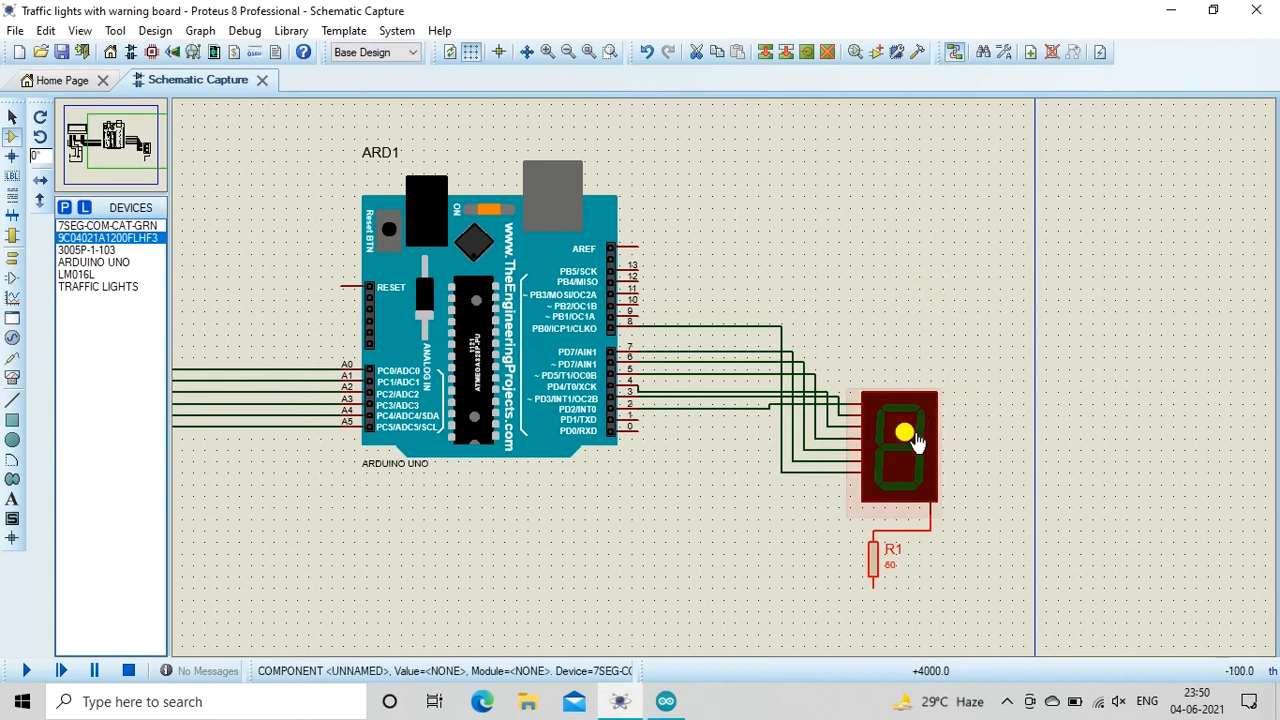
{"action": "left_click_drag", "start_coordinate": [909, 558], "coordinate": [925, 571]}
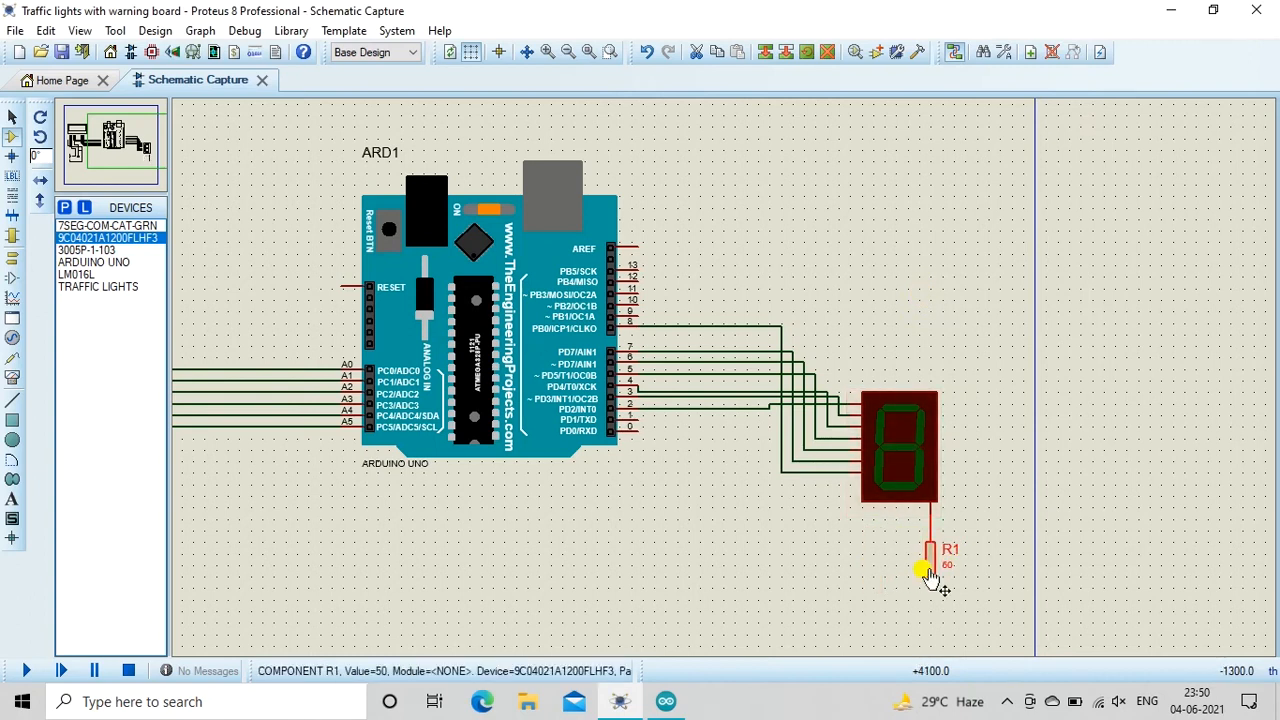
{"action": "left_click", "coordinate": [771, 526]}
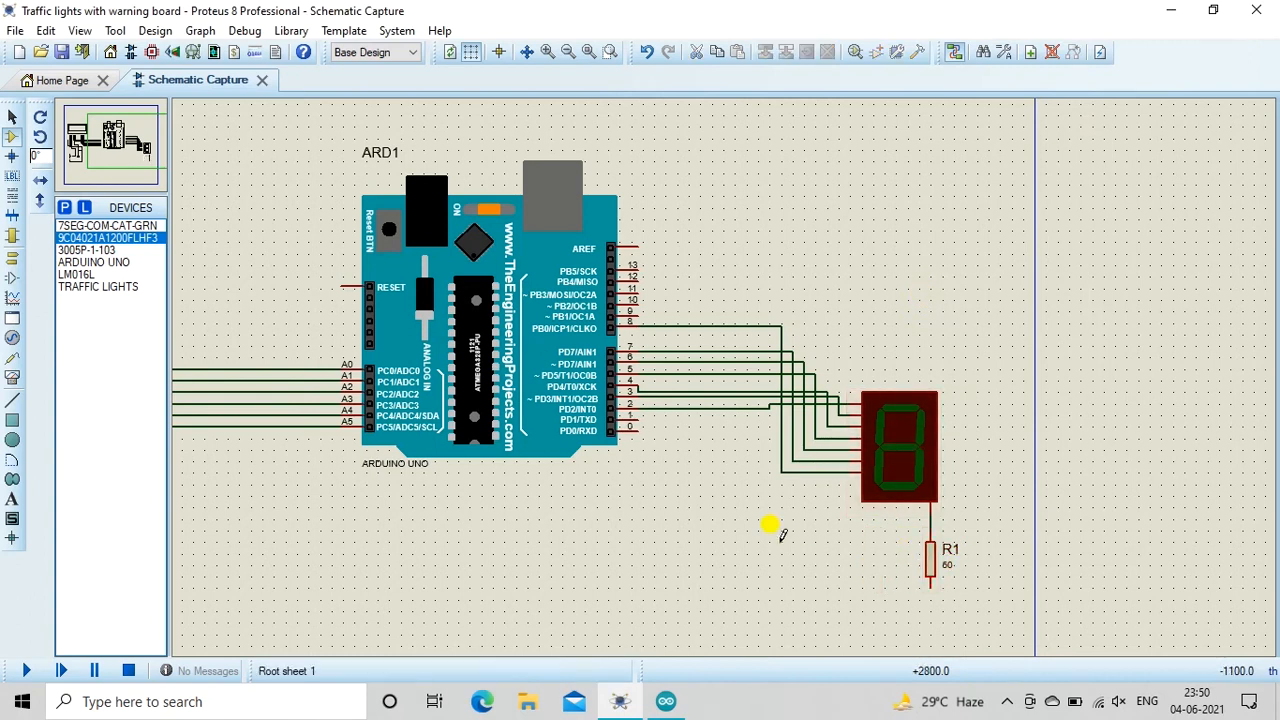
Place a ground terminal directly below resistor R1 and wire it to the resistor's lower end
{"action": "left_click", "coordinate": [13, 256]}
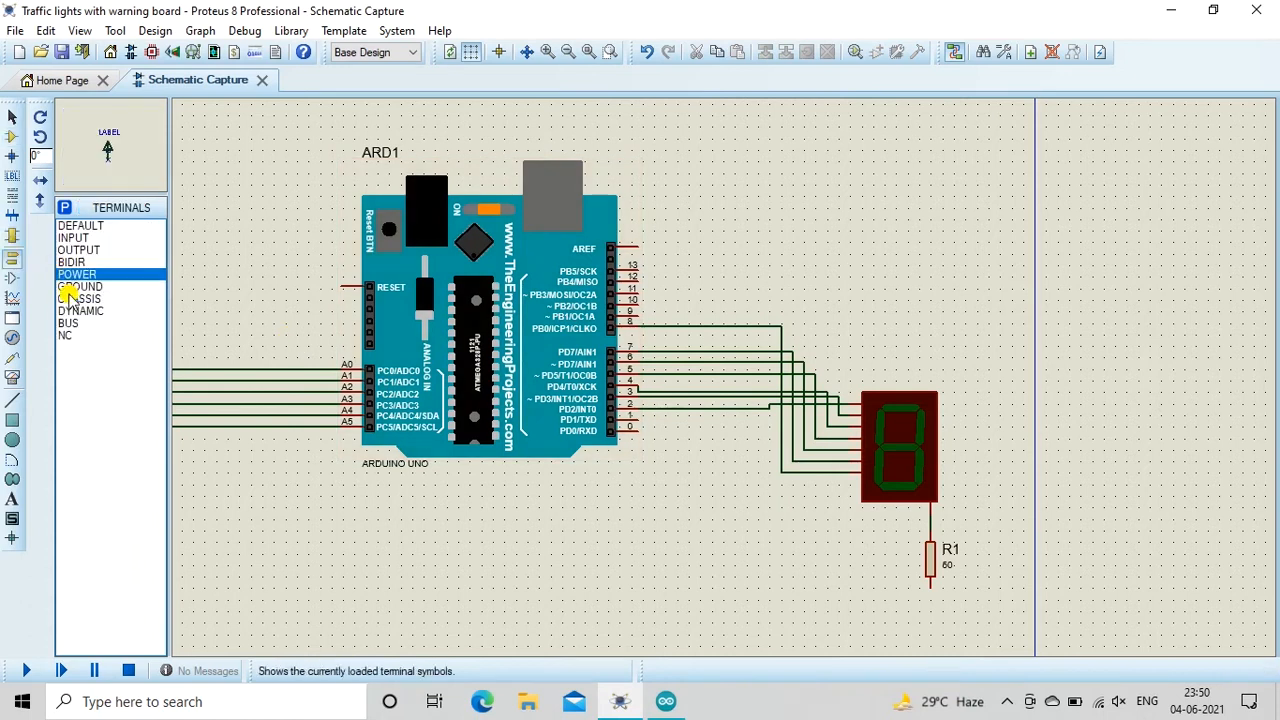
{"action": "left_click", "coordinate": [76, 287]}
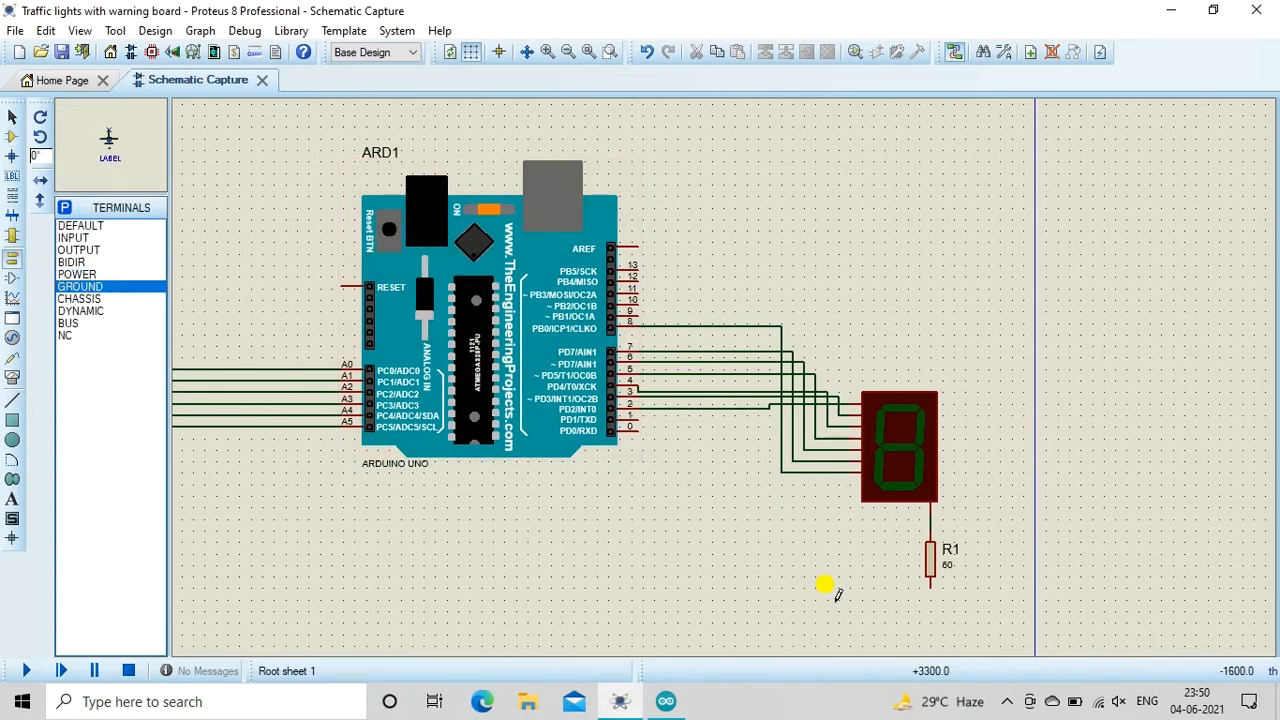
{"action": "left_click", "coordinate": [930, 622]}
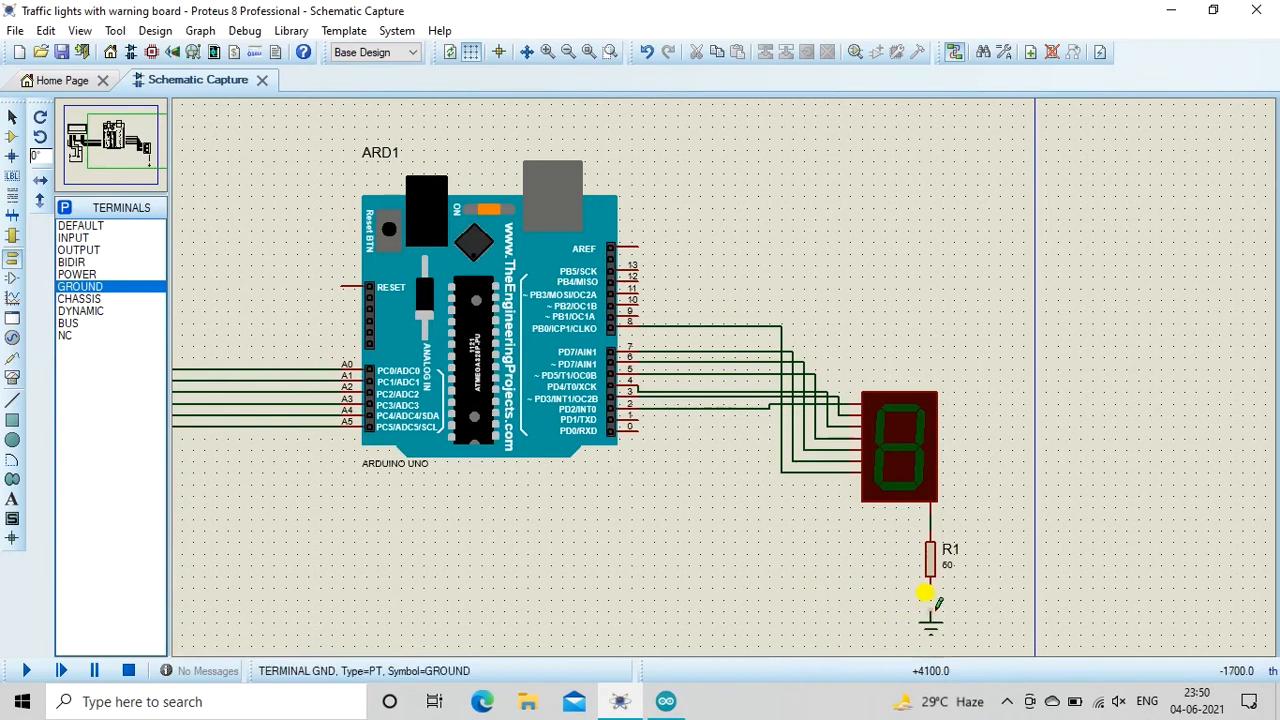
Place the TRAFFIC LIGHTS module above the 7-segment display, to the right of the Arduino Uno
{"action": "left_click", "coordinate": [12, 138]}
{"action": "left_click", "coordinate": [105, 290]}
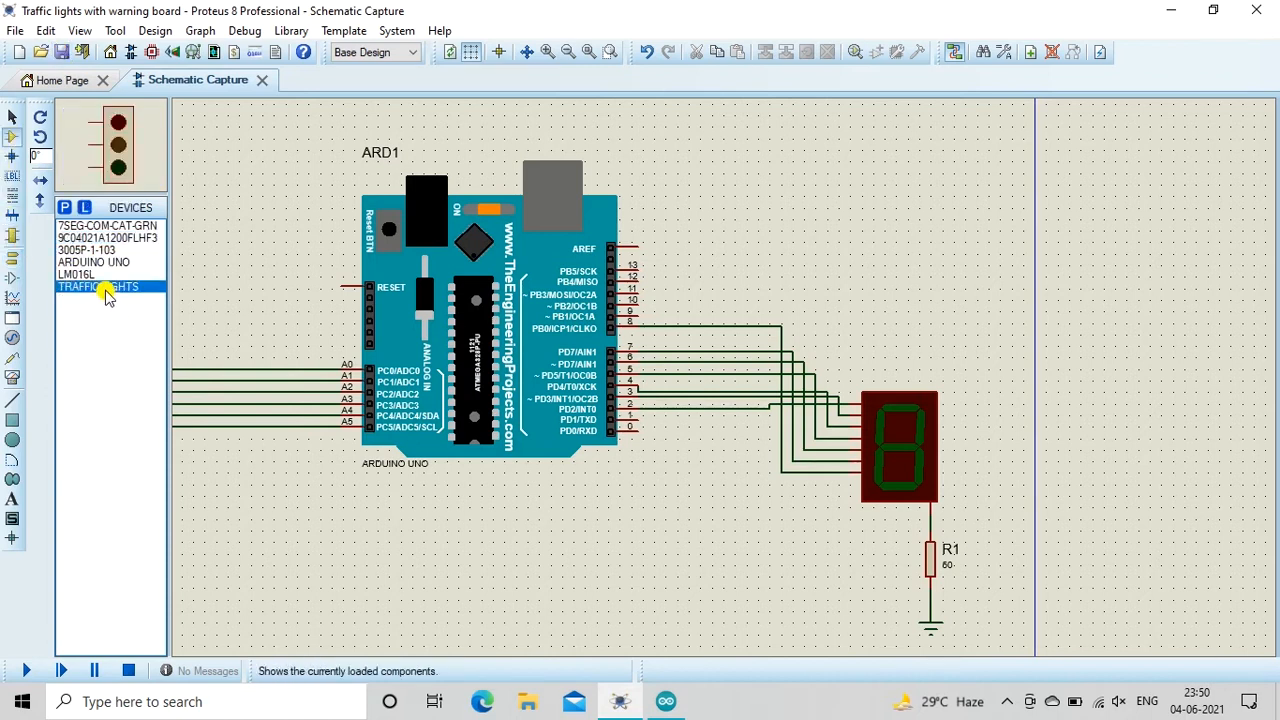
{"action": "left_click", "coordinate": [885, 215]}
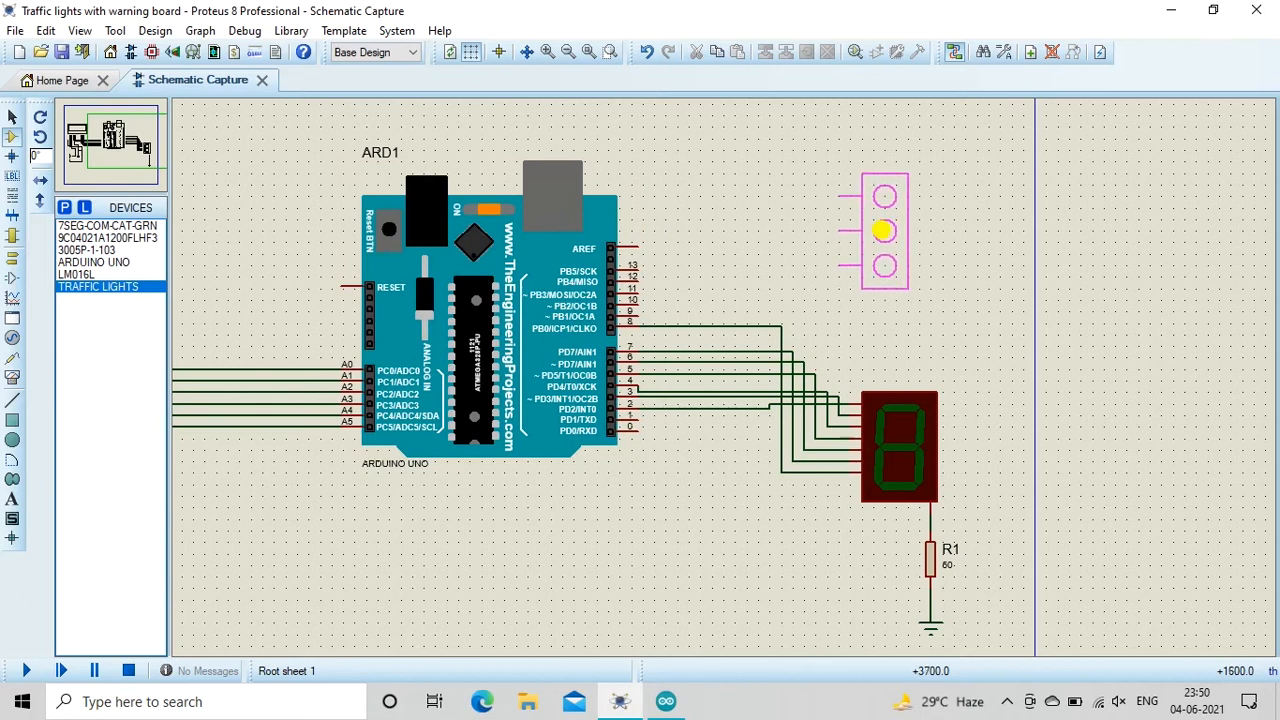
{"action": "left_click", "coordinate": [881, 231]}
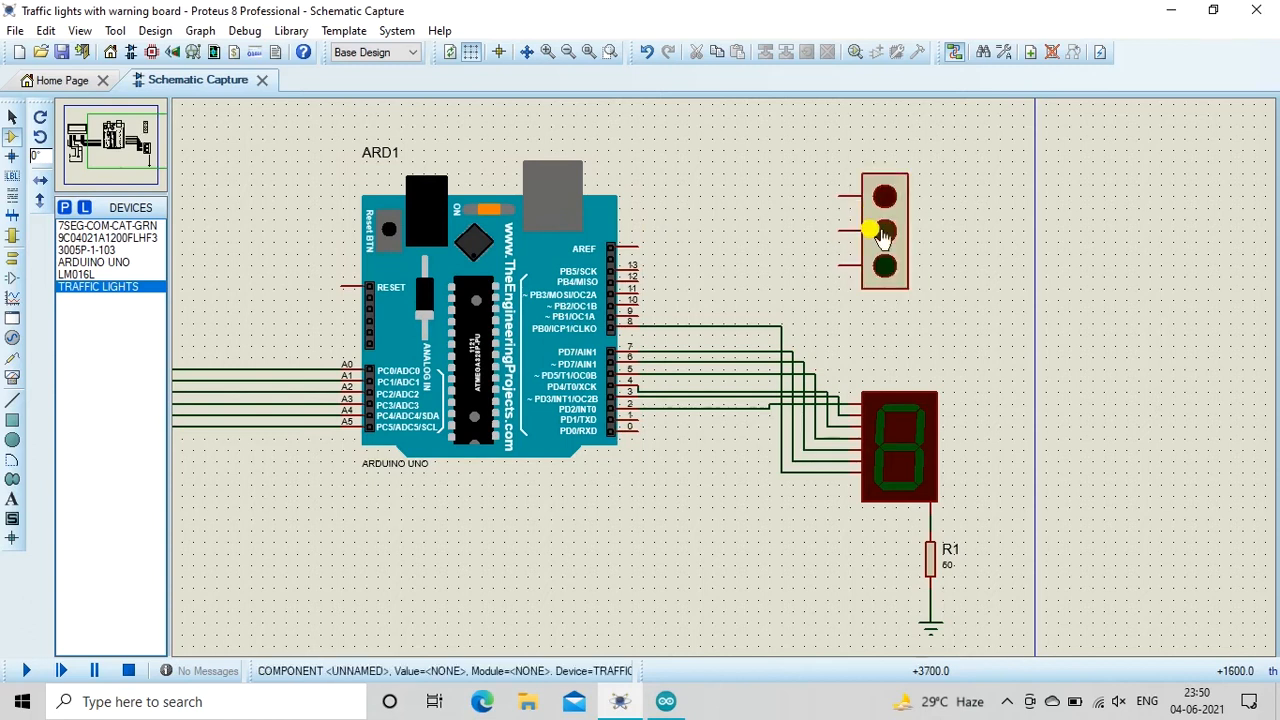
Following the pin assignments in the Arduino IDE sketch, wire Arduino pins 11, 12 and 13 to the green, yellow and red lights and save the project
{"action": "left_click", "coordinate": [671, 704]}
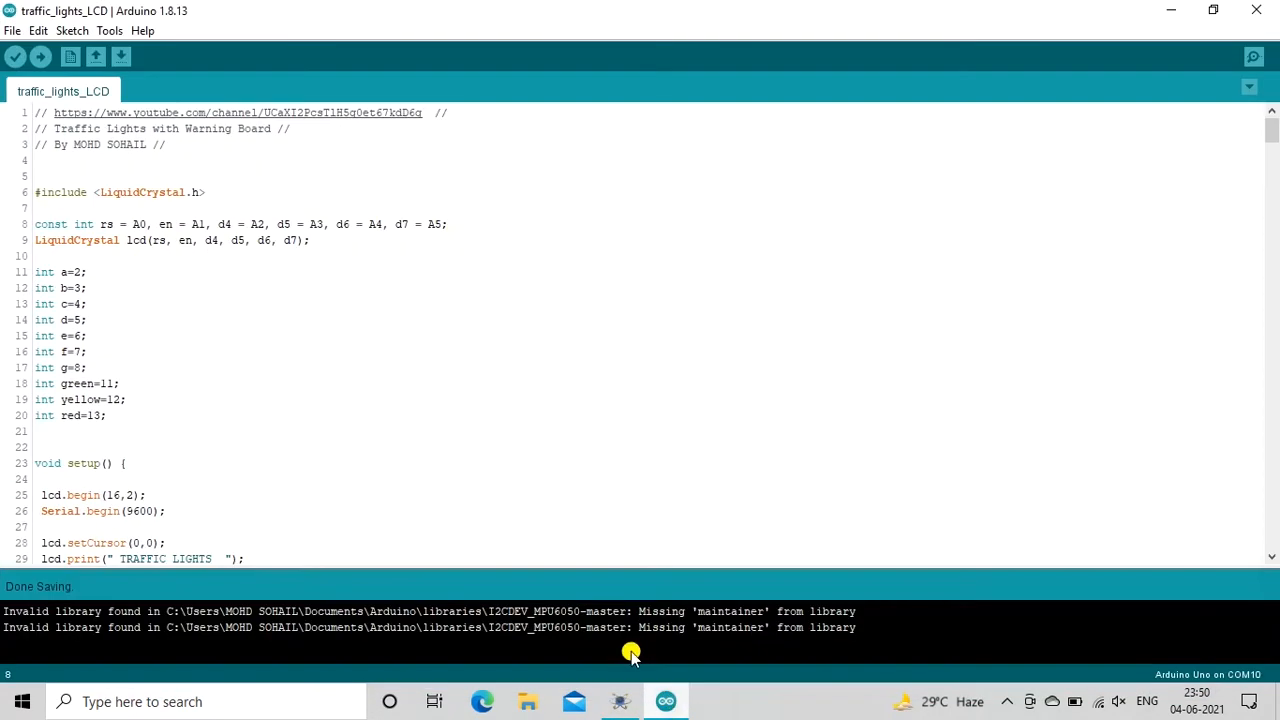
{"action": "left_click_drag", "start_coordinate": [112, 415], "coordinate": [38, 415]}
{"action": "left_click_drag", "start_coordinate": [119, 383], "coordinate": [52, 385]}
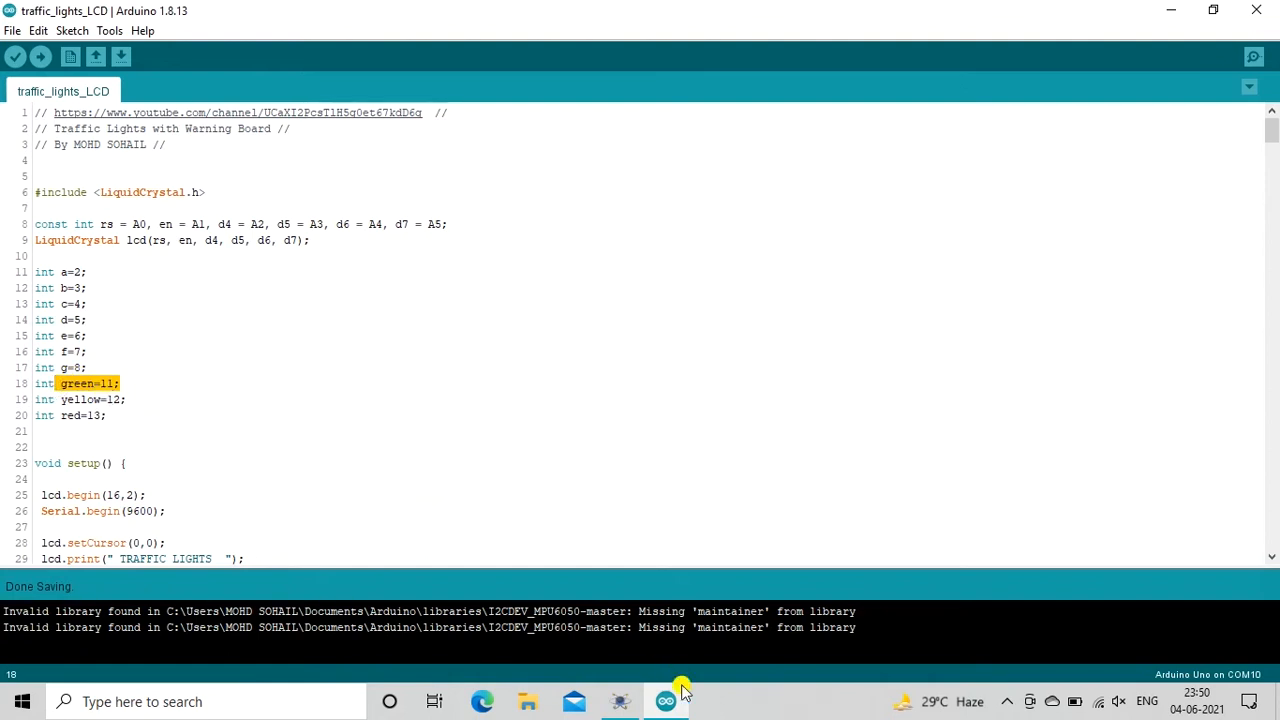
{"action": "left_click", "coordinate": [624, 702]}
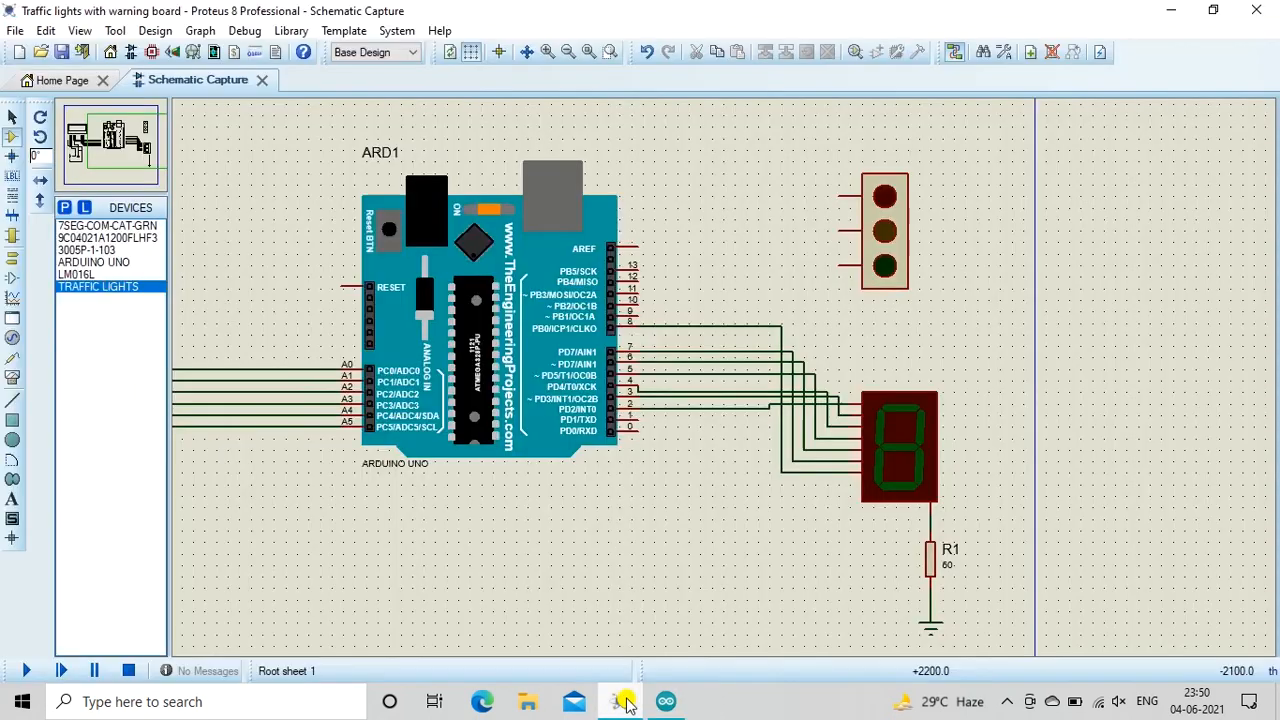
{"action": "left_click", "coordinate": [645, 289]}
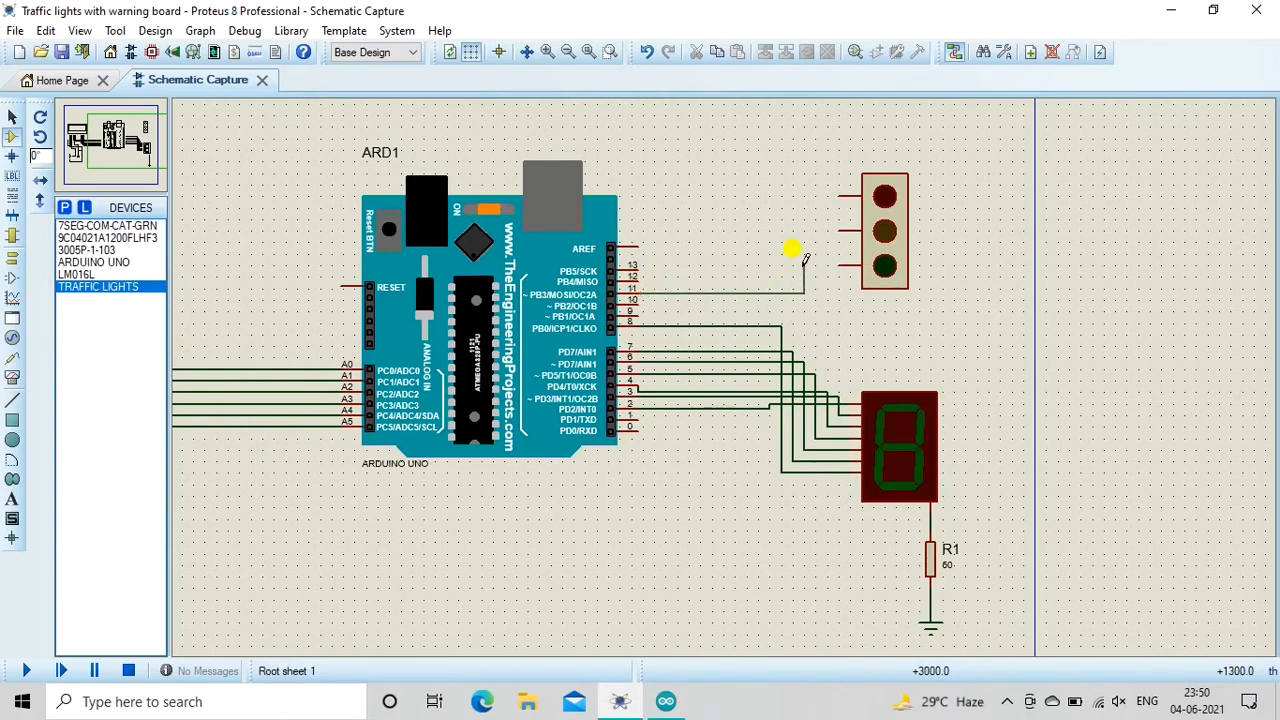
{"action": "left_click", "coordinate": [838, 265]}
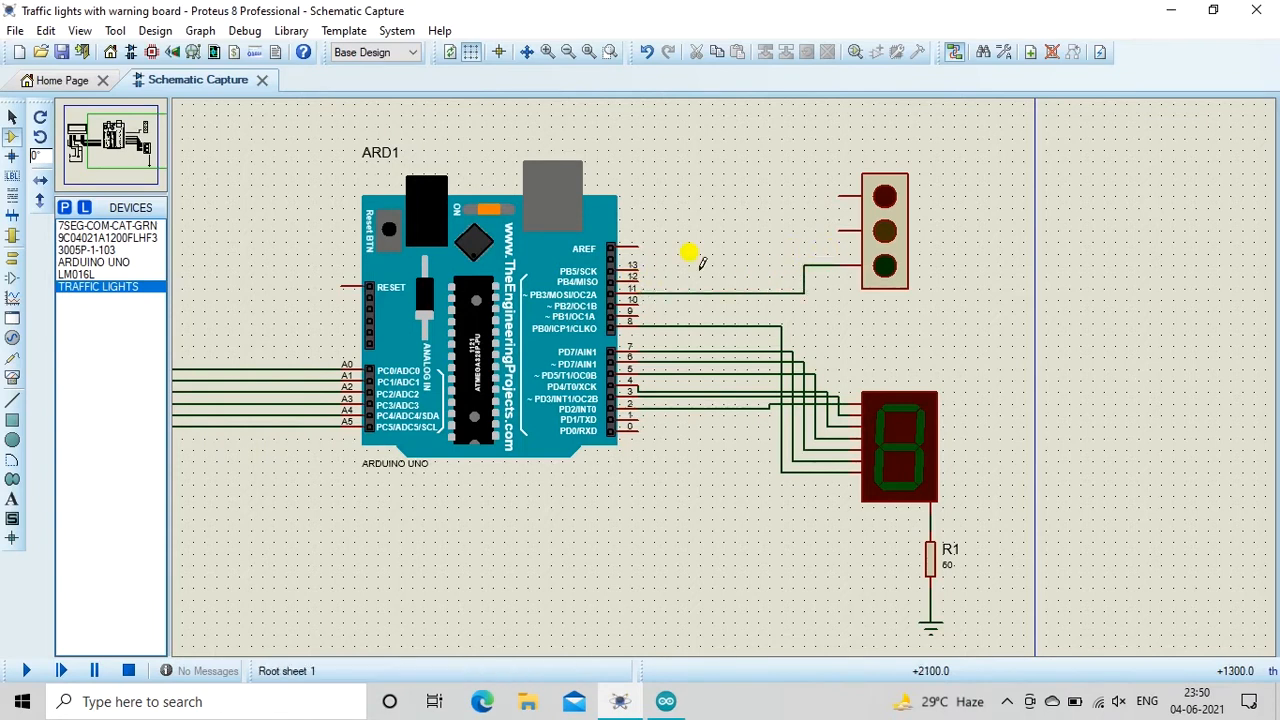
{"action": "left_click", "coordinate": [643, 278]}
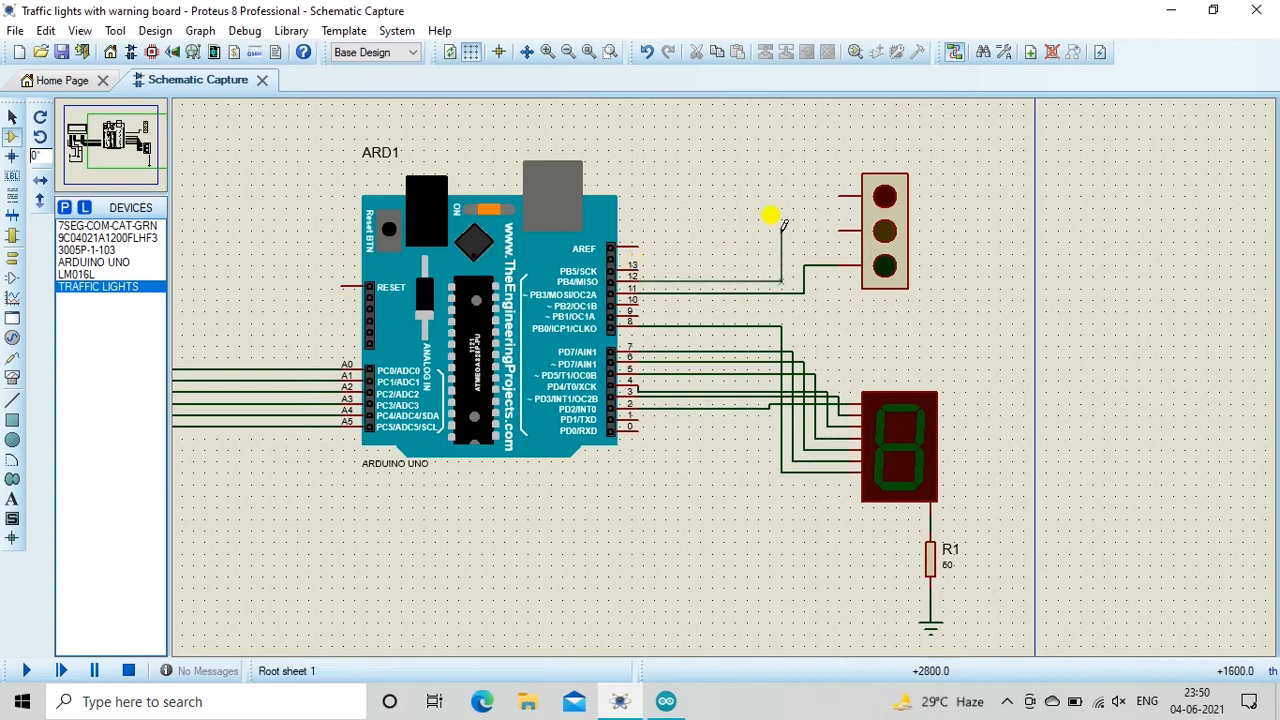
{"action": "left_click", "coordinate": [643, 265]}
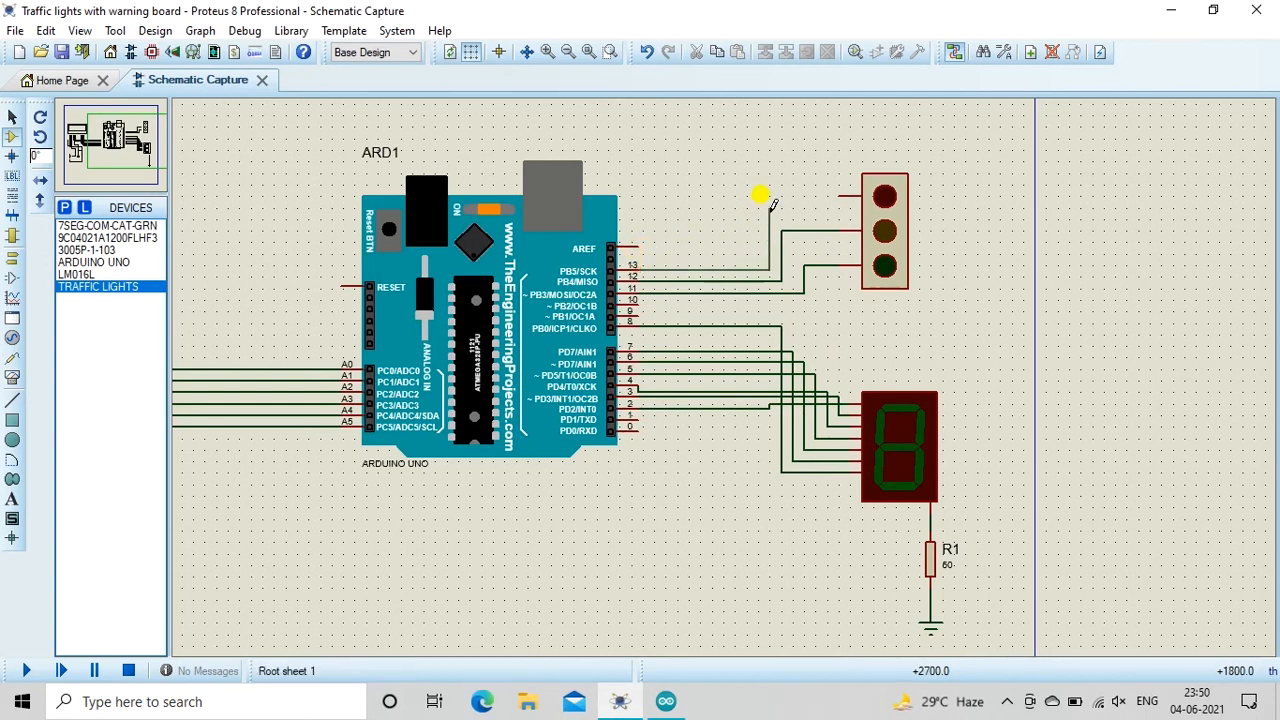
{"action": "left_click", "coordinate": [840, 196]}
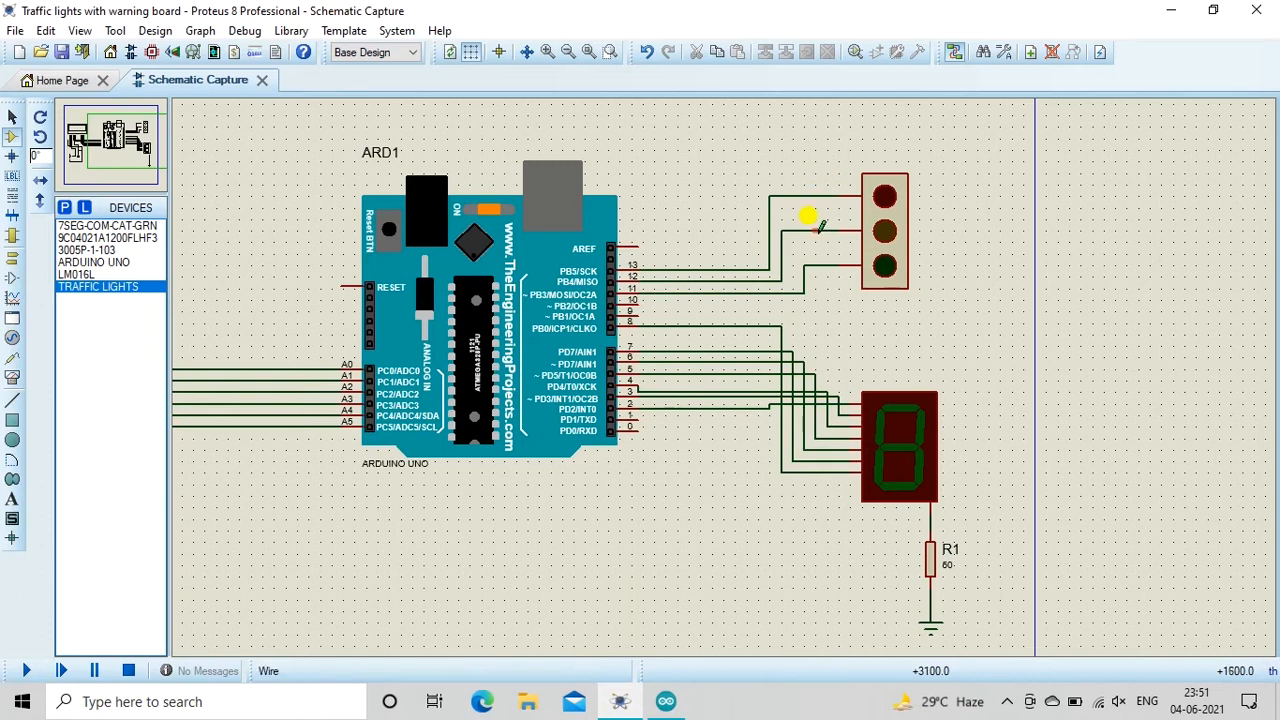
{"action": "left_click", "coordinate": [64, 57]}
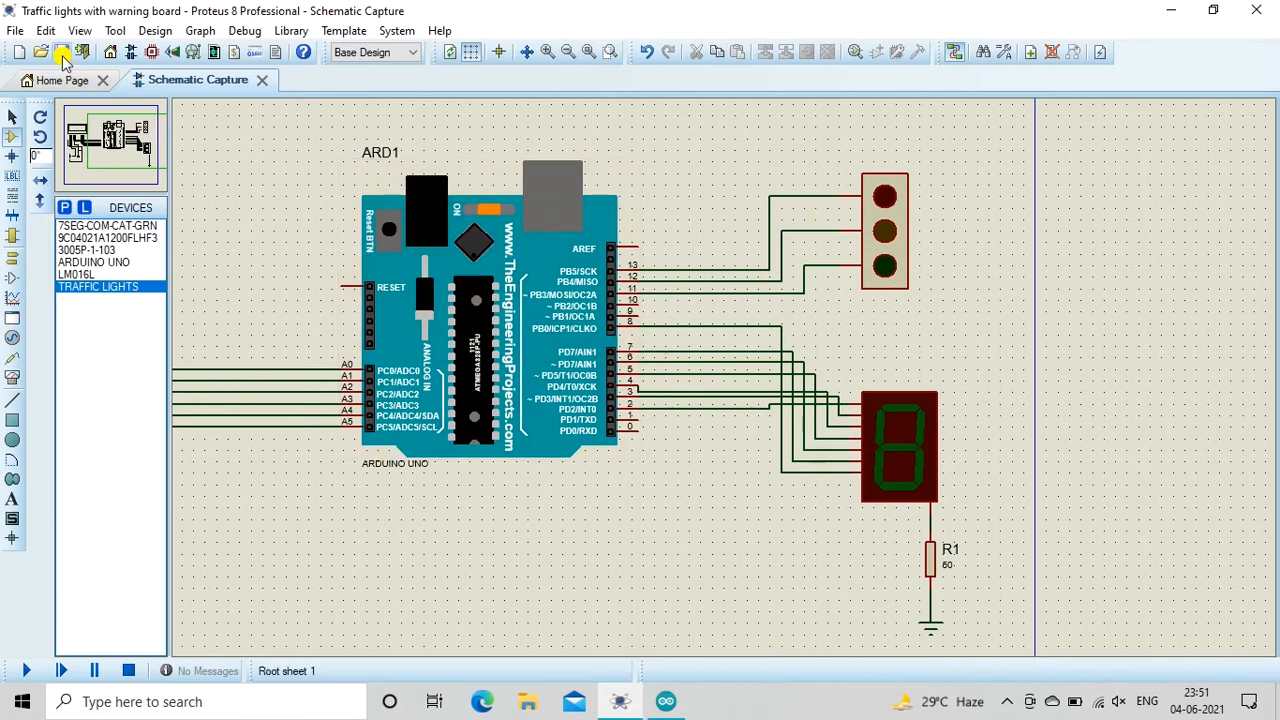
Wire the upper end of potentiometer RV1 to the +5v supply wire of the LCD and save the project
{"action": "scroll", "coordinate": [303, 258], "scroll_direction": "down", "scroll_amount": 1}
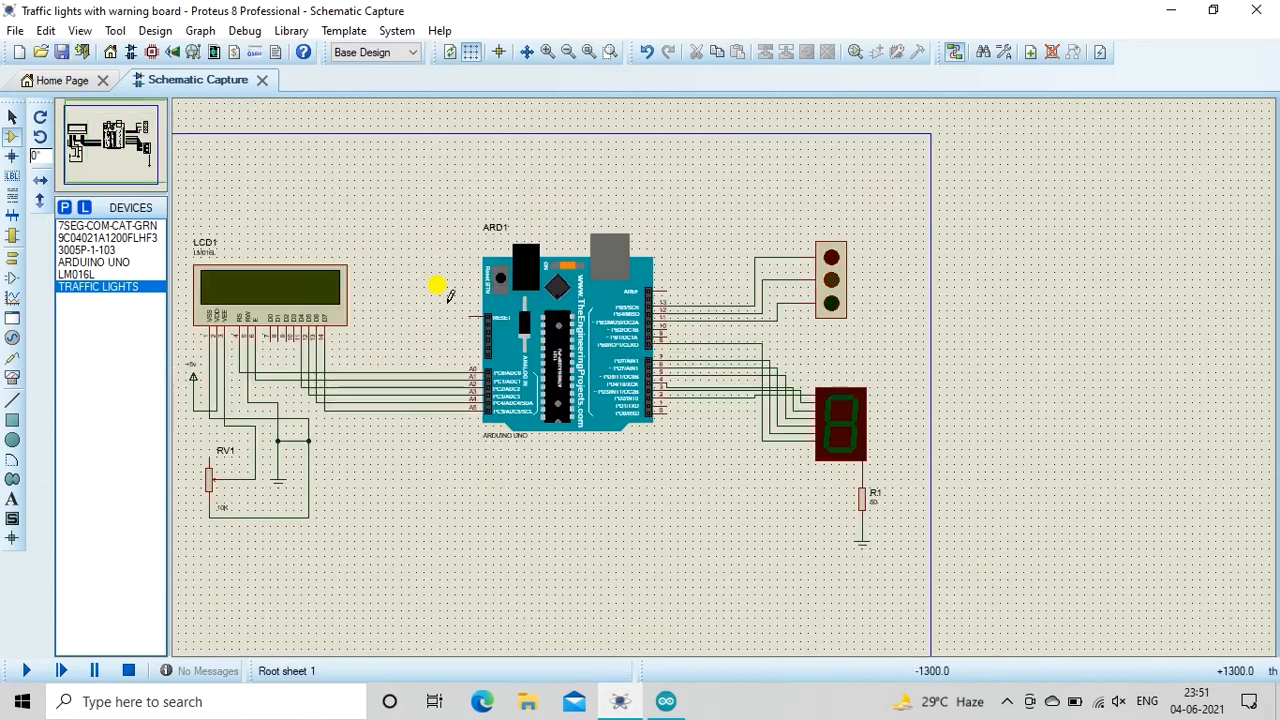
{"action": "left_click", "coordinate": [110, 130]}
{"action": "left_click", "coordinate": [112, 139]}
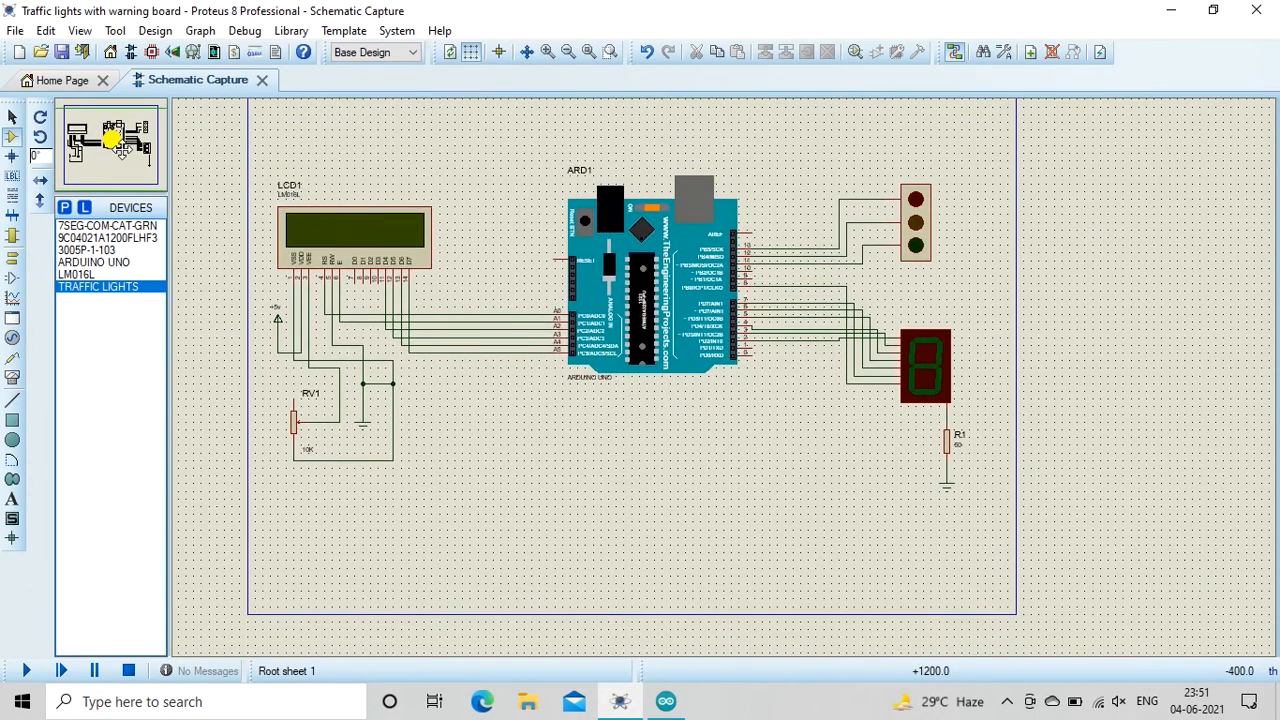
{"action": "left_click", "coordinate": [543, 52]}
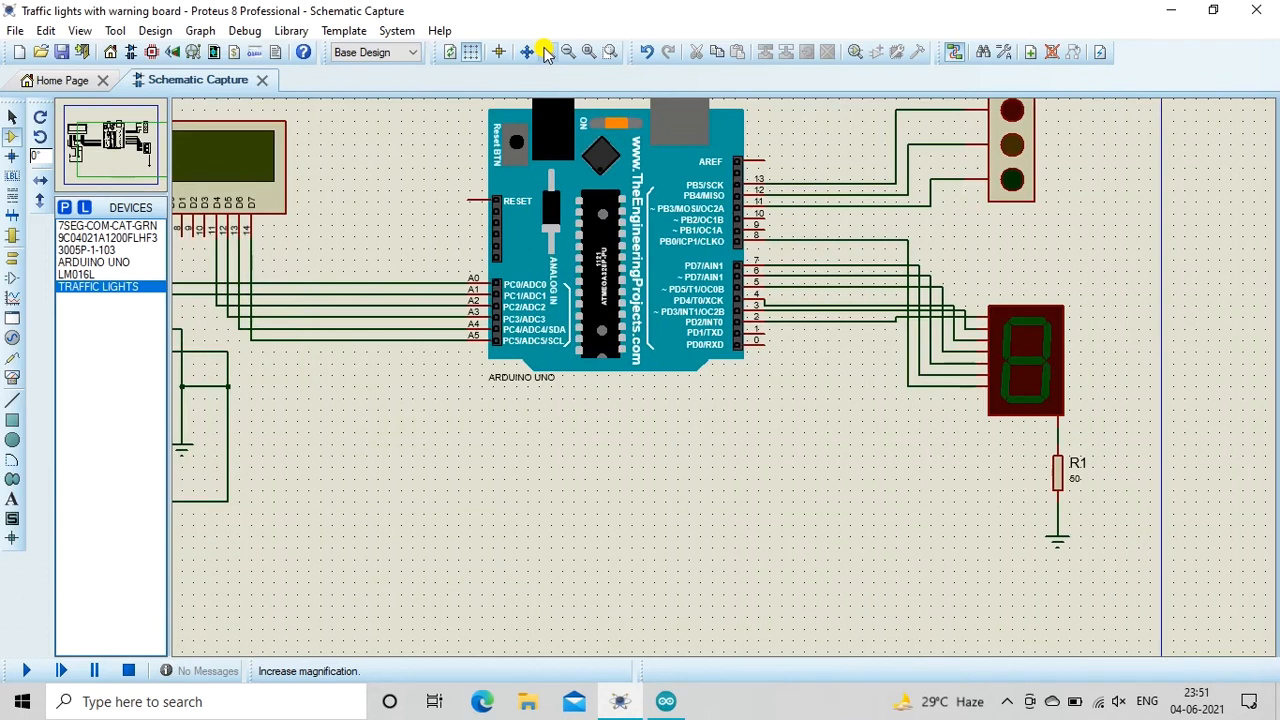
{"action": "left_click", "coordinate": [109, 150]}
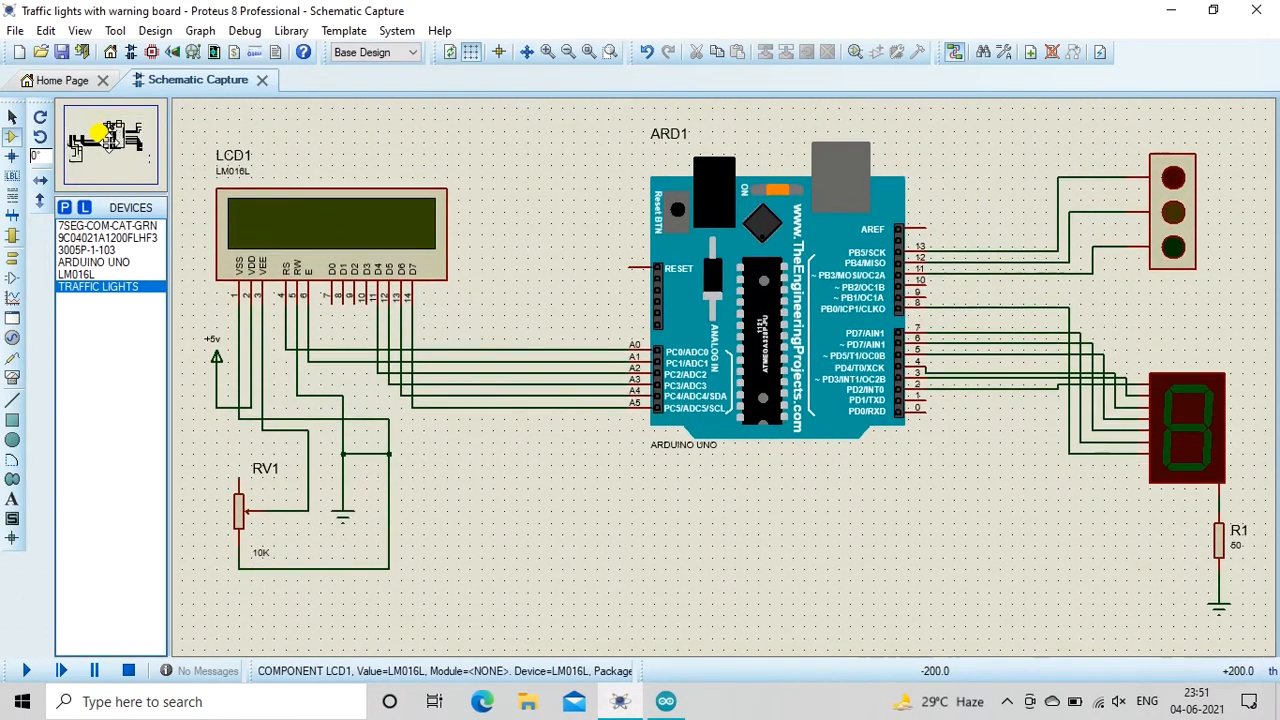
{"action": "left_click", "coordinate": [109, 145]}
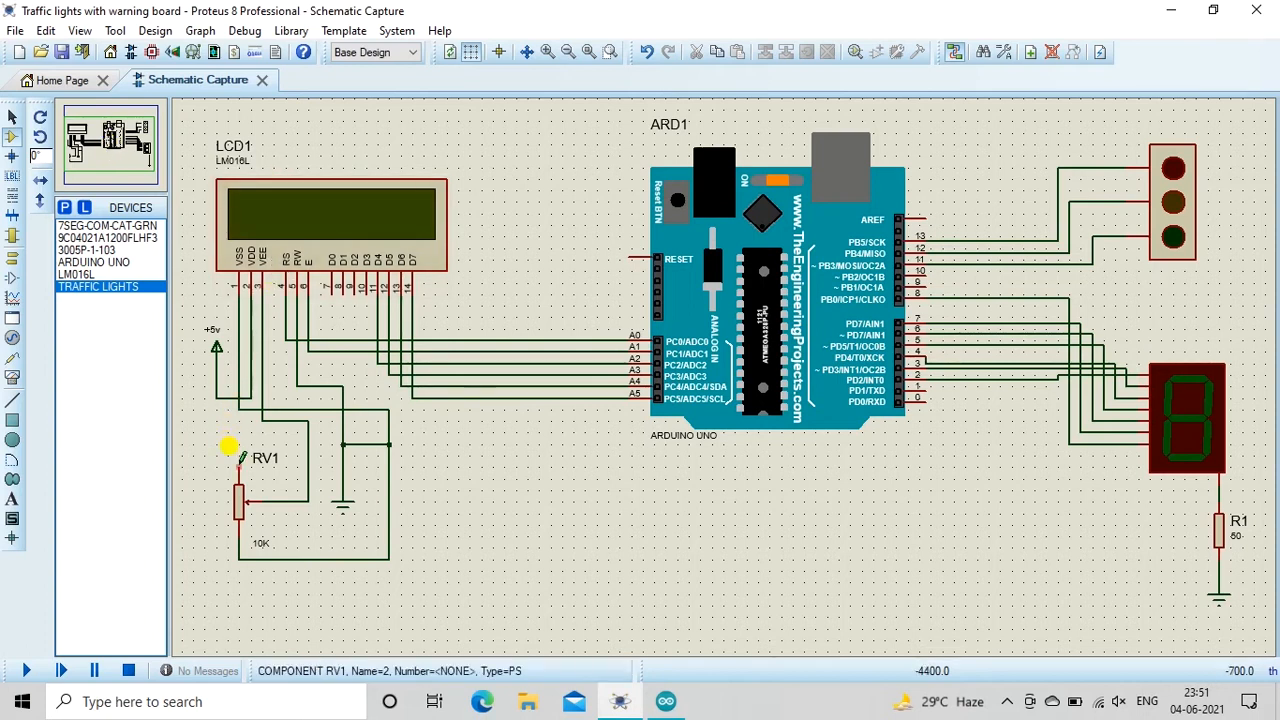
{"action": "left_click", "coordinate": [217, 400]}
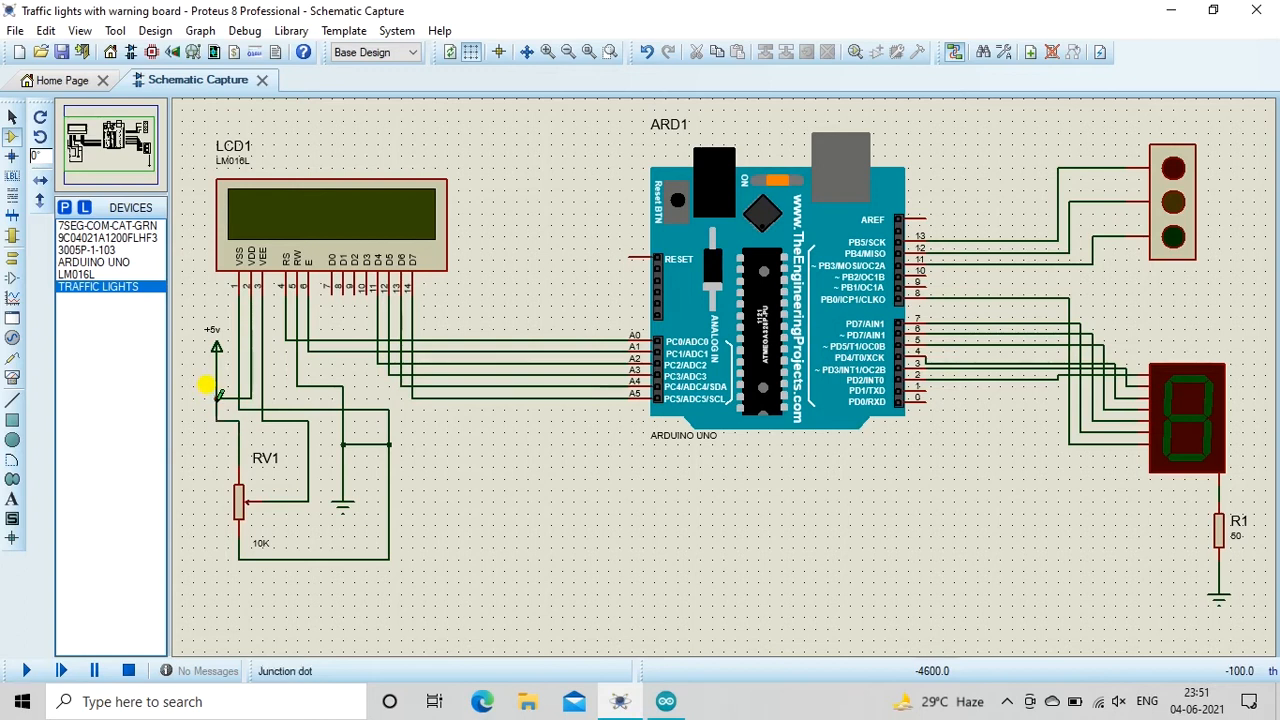
{"action": "left_click", "coordinate": [62, 52]}
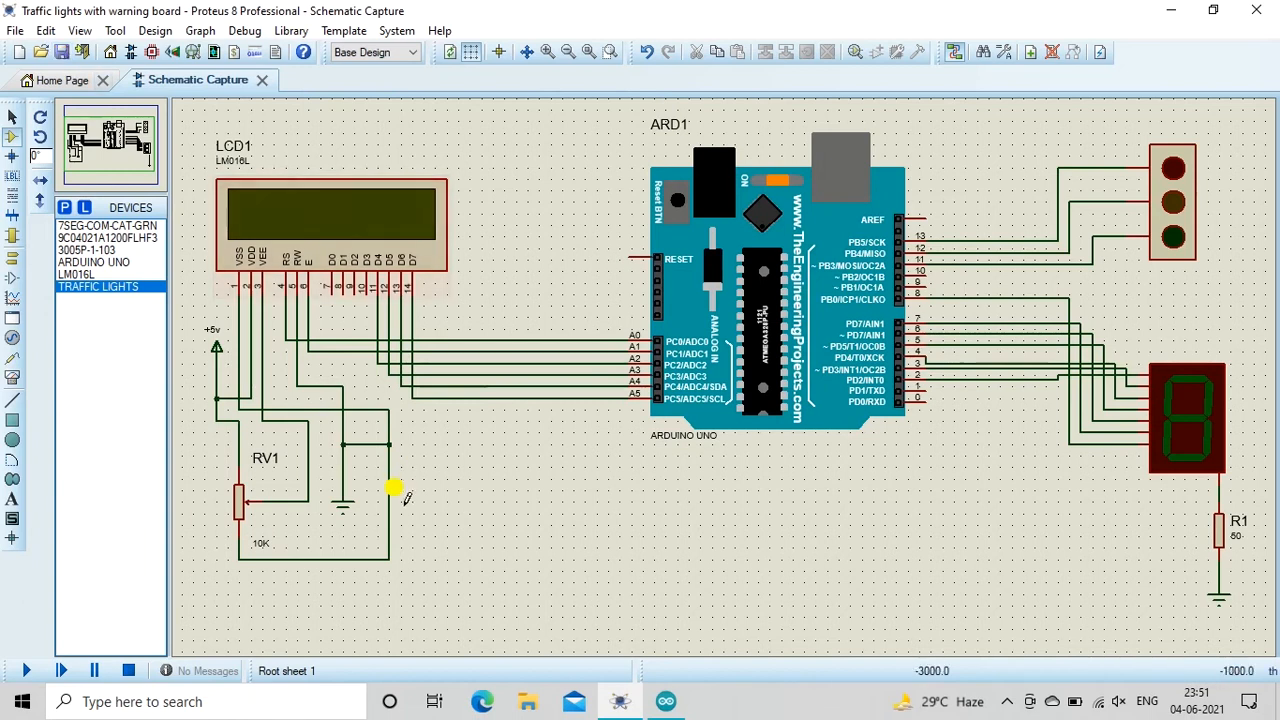
Switch to the Arduino IDE and enable verbose output during compilation in its preferences
{"action": "left_click", "coordinate": [667, 702]}
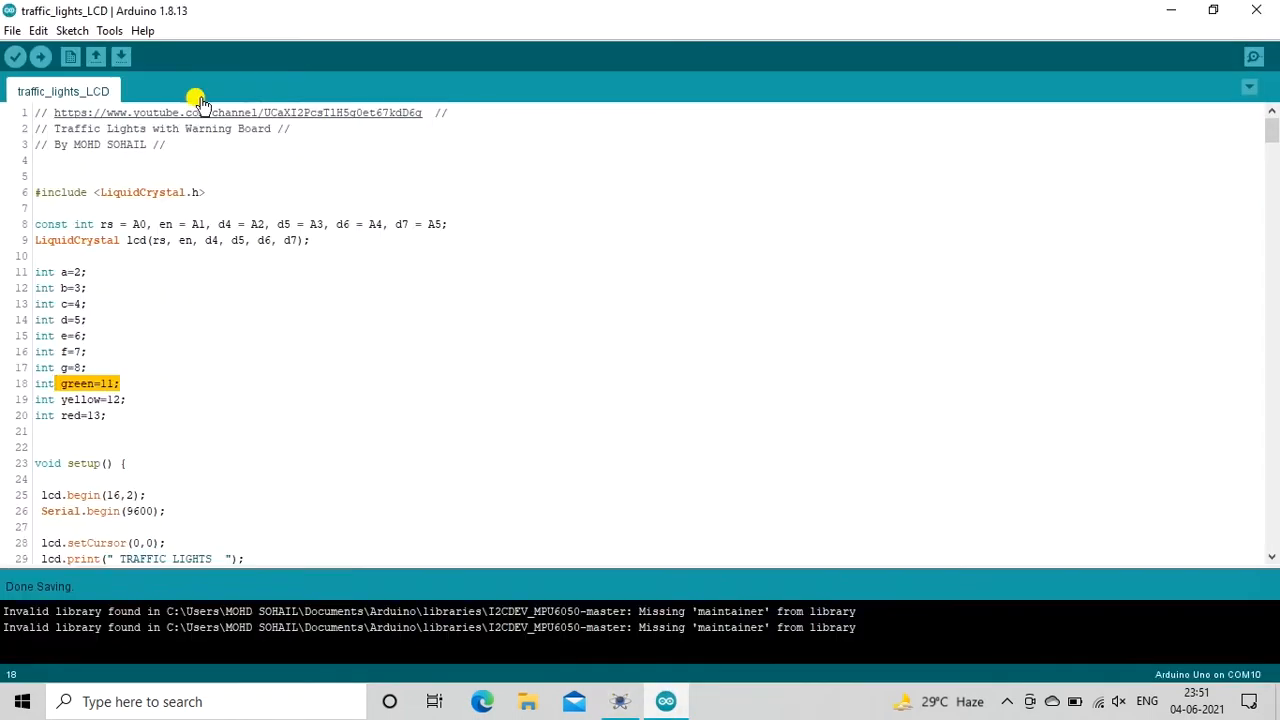
{"action": "left_click", "coordinate": [16, 30]}
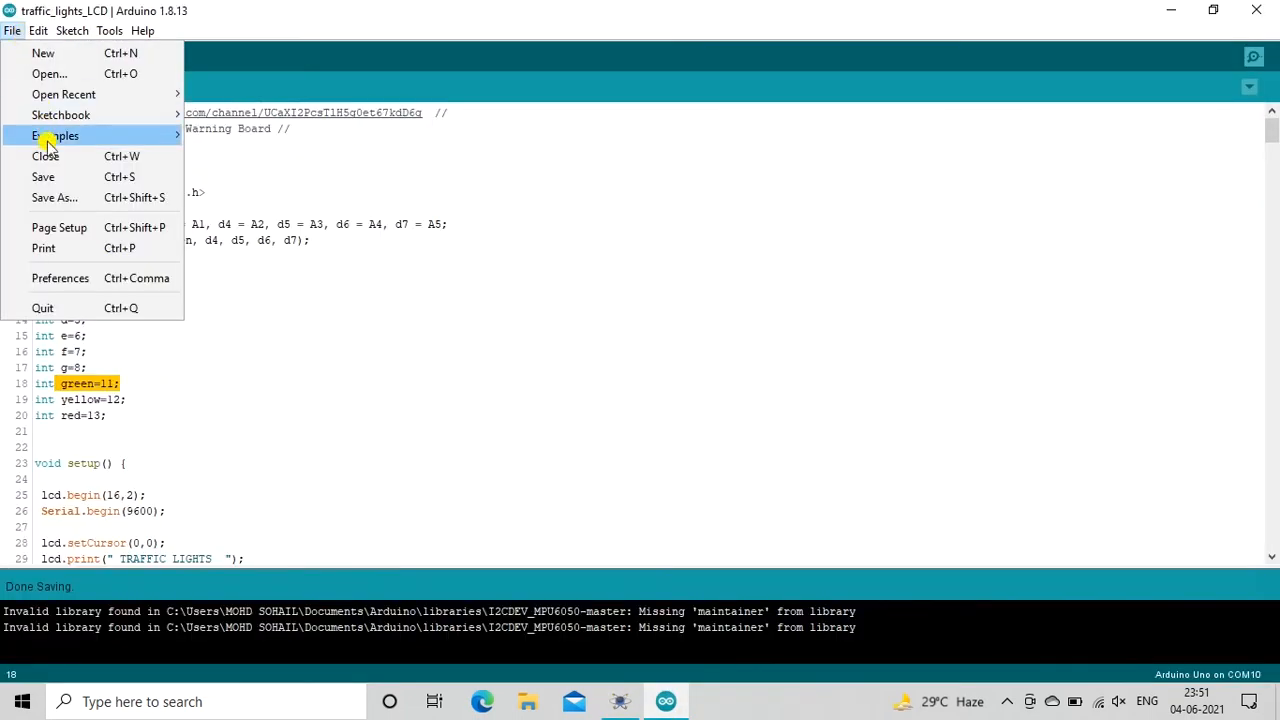
{"action": "left_click", "coordinate": [60, 279]}
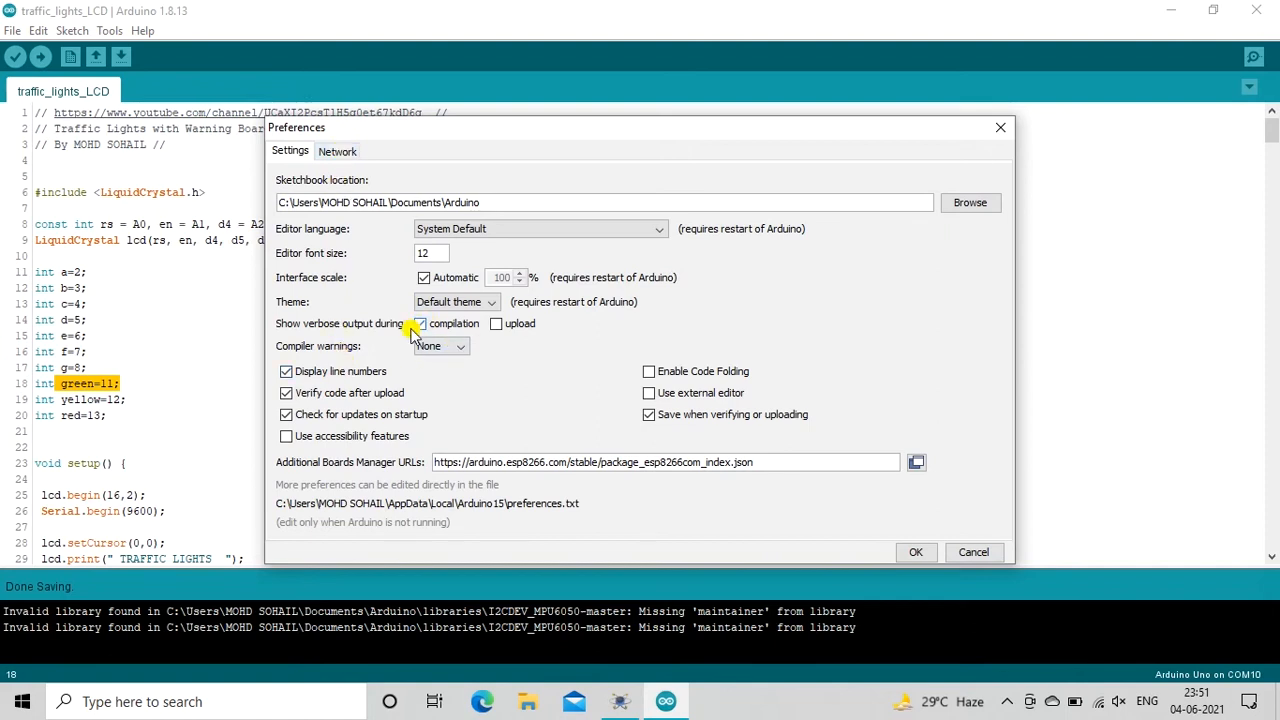
{"action": "left_click", "coordinate": [478, 326]}
{"action": "left_click", "coordinate": [428, 330]}
{"action": "left_click", "coordinate": [420, 327]}
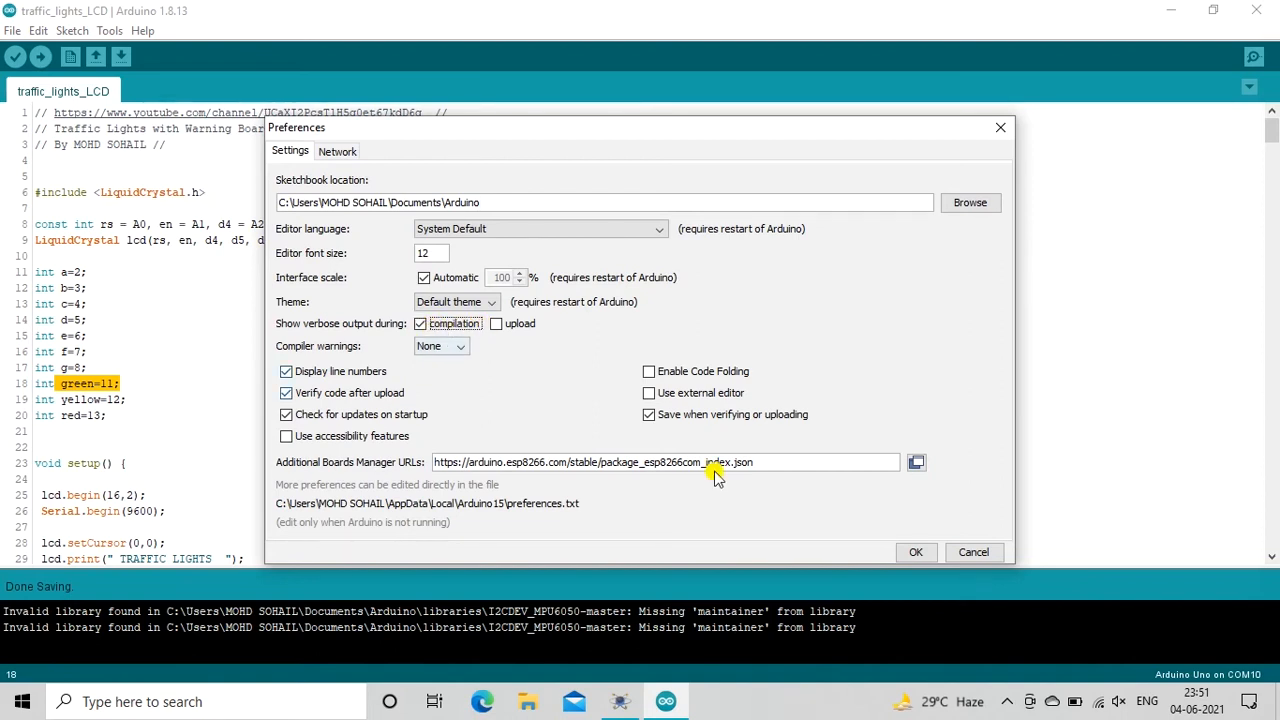
{"action": "left_click", "coordinate": [915, 551]}
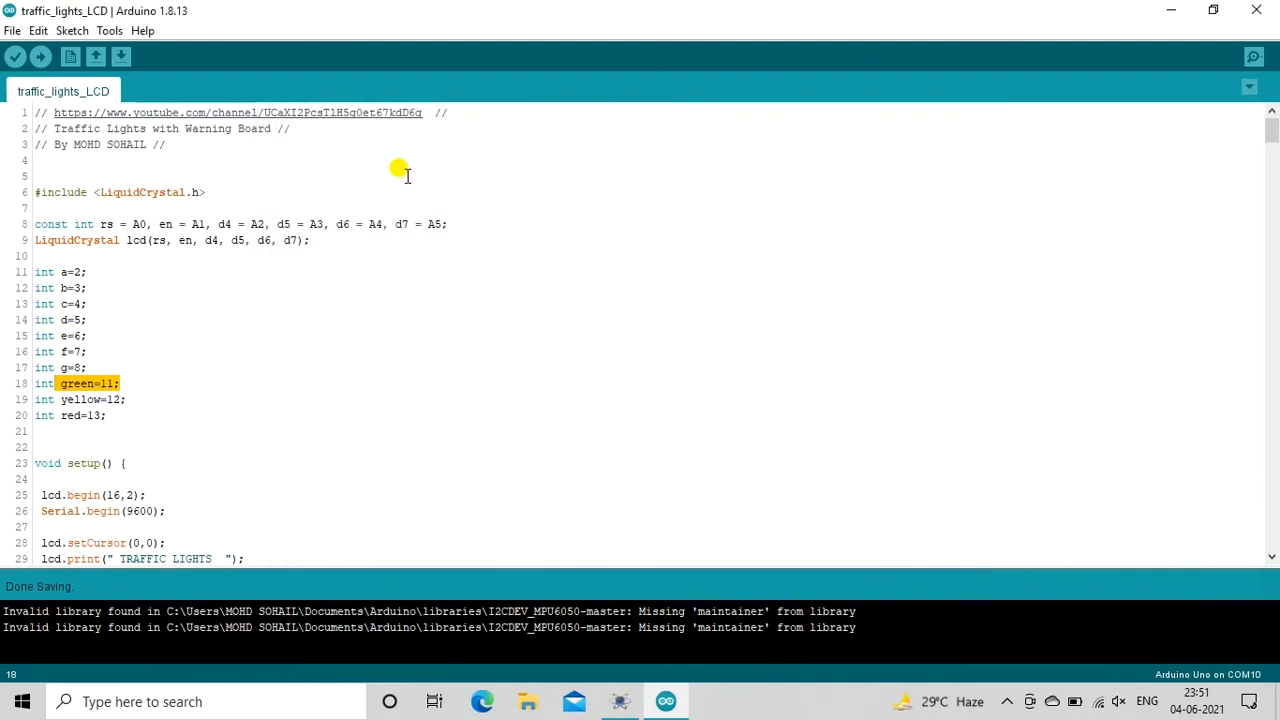
Compile the traffic_lights_LCD sketch and copy the full path of traffic_lights_LCD.ino.hex from the enlarged compiler output
{"action": "left_click", "coordinate": [14, 57]}
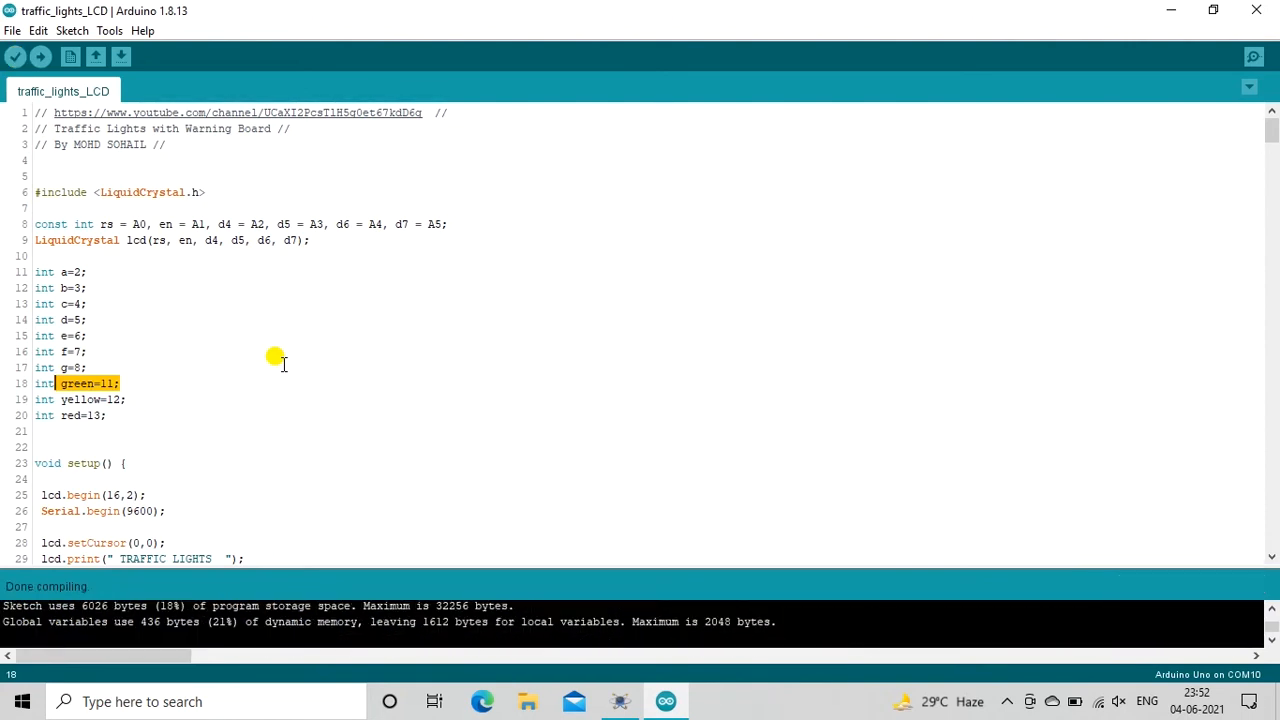
{"action": "left_click_drag", "start_coordinate": [369, 570], "coordinate": [370, 396]}
{"action": "left_click_drag", "start_coordinate": [134, 657], "coordinate": [266, 663]}
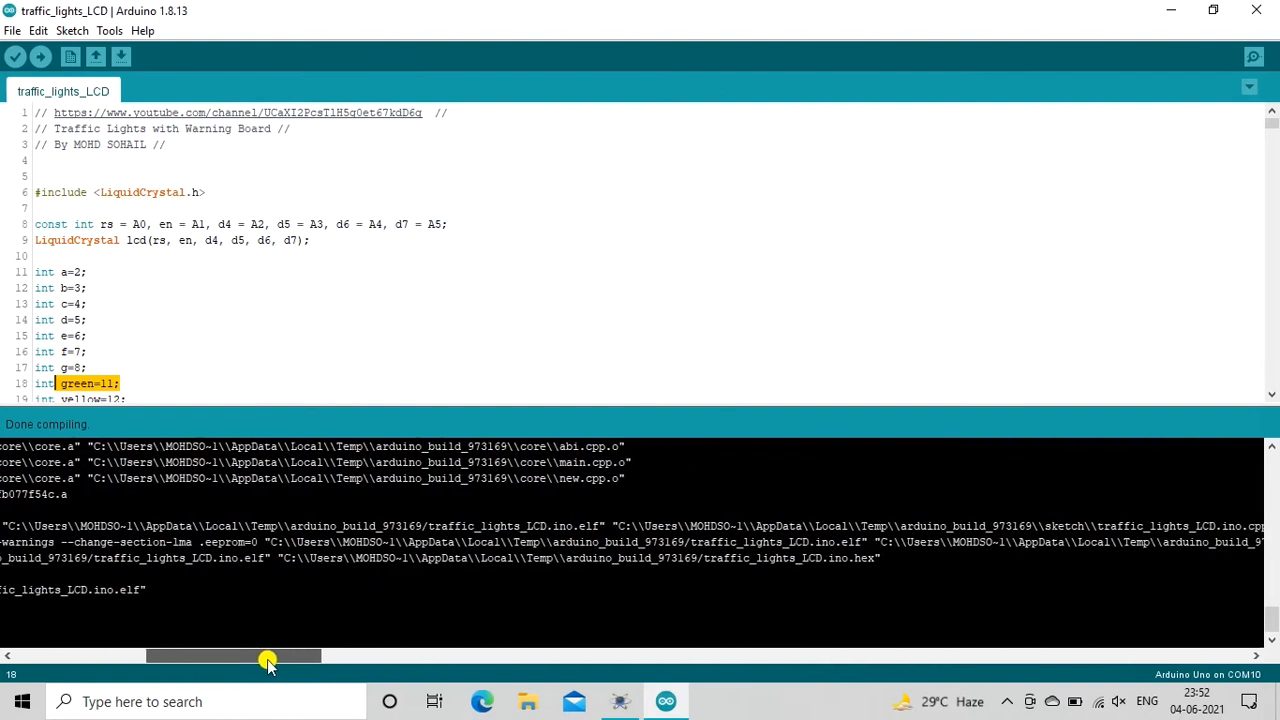
{"action": "left_click_drag", "start_coordinate": [286, 560], "coordinate": [1068, 560]}
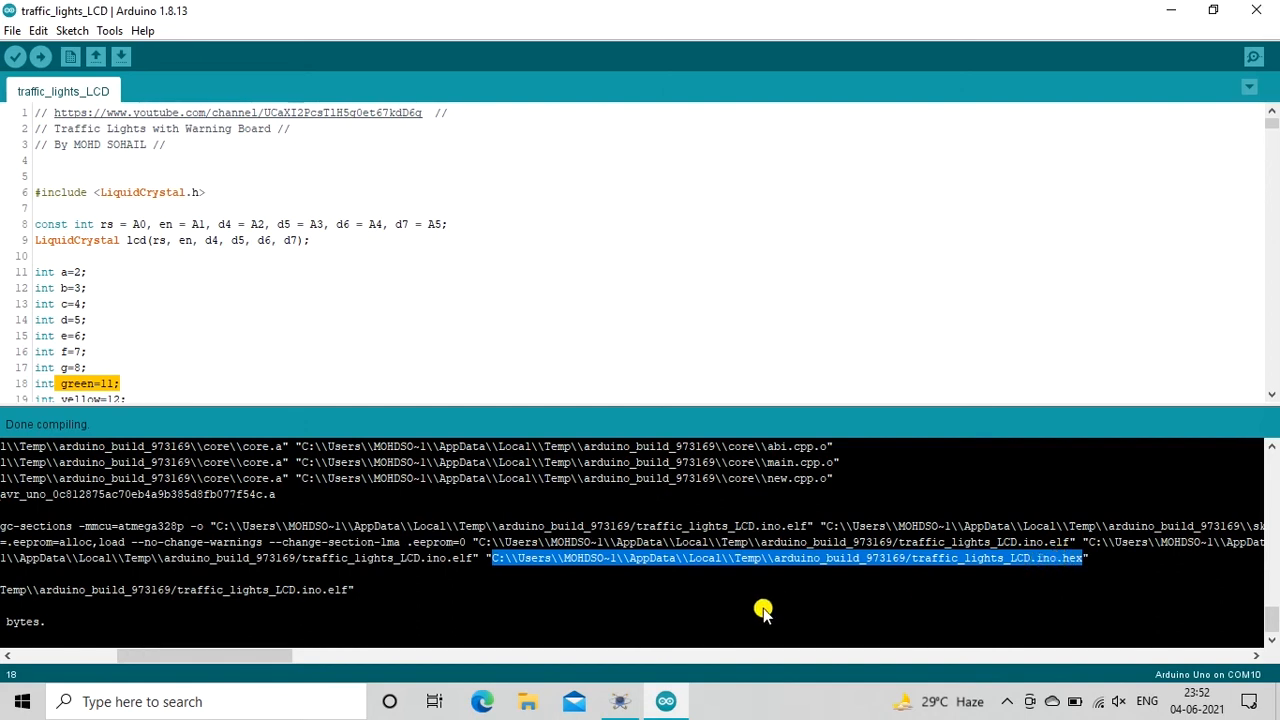
Switch to Proteus and set the Program File of Arduino ARD1 to the copied traffic_lights_LCD.ino.hex path
{"action": "left_click", "coordinate": [628, 707]}
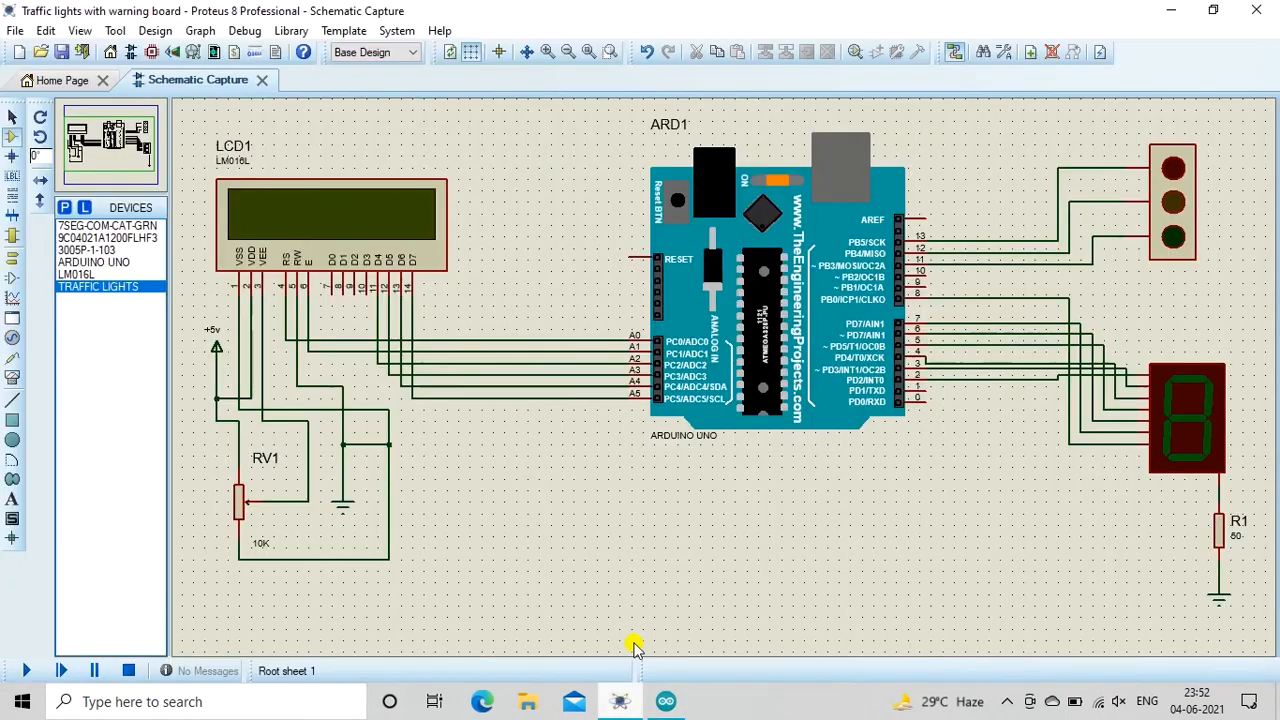
{"action": "double_click", "coordinate": [778, 321]}
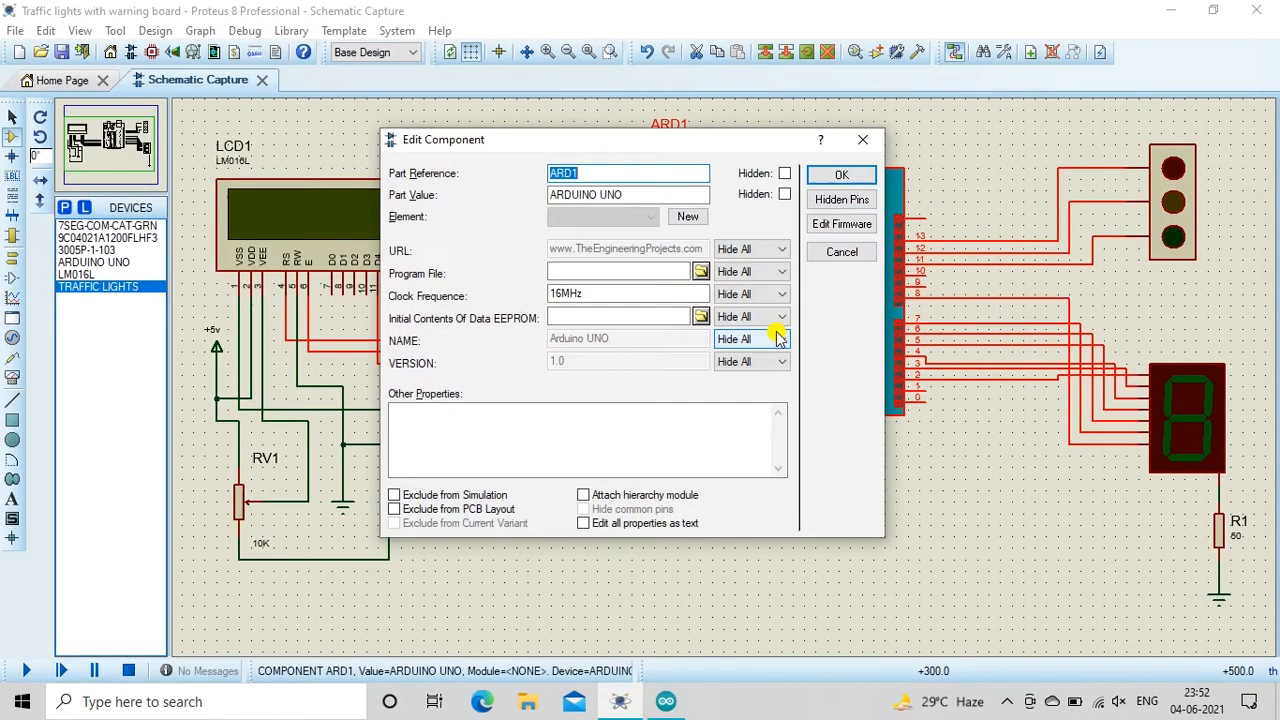
{"action": "left_click", "coordinate": [664, 269]}
{"action": "right_click", "coordinate": [669, 272]}
{"action": "left_click", "coordinate": [703, 350]}
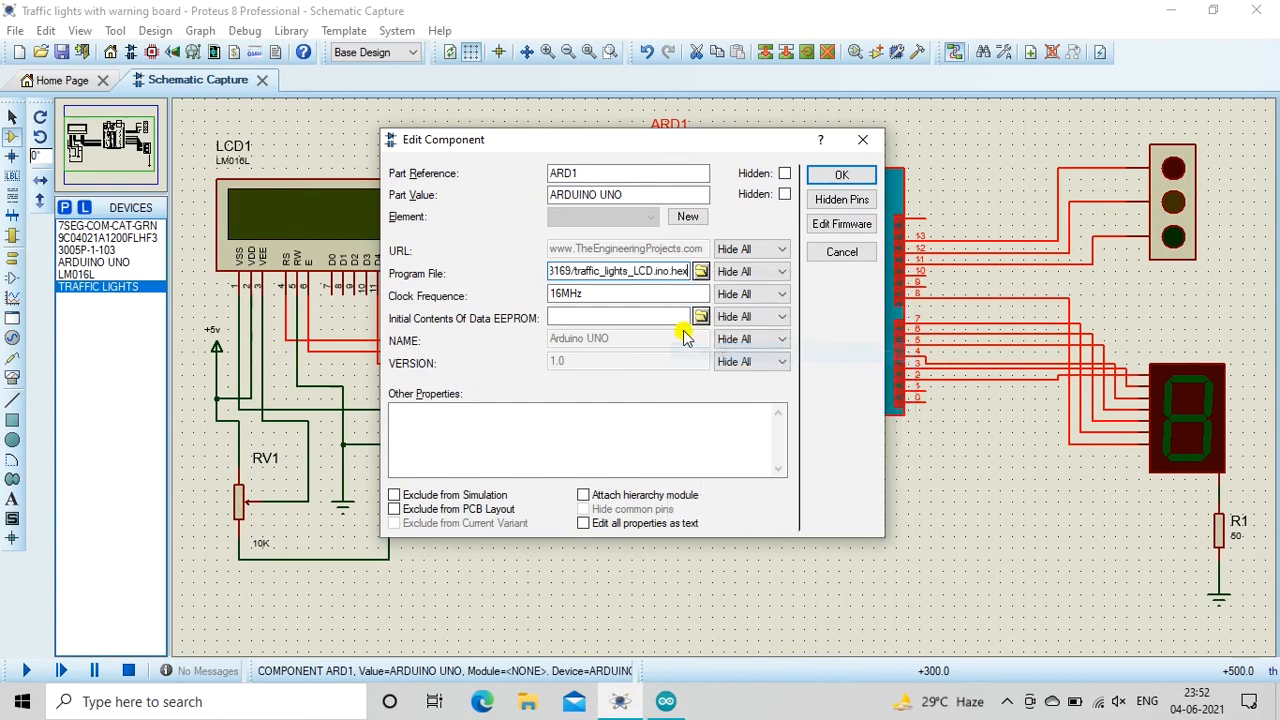
{"action": "left_click_drag", "start_coordinate": [636, 271], "coordinate": [563, 270]}
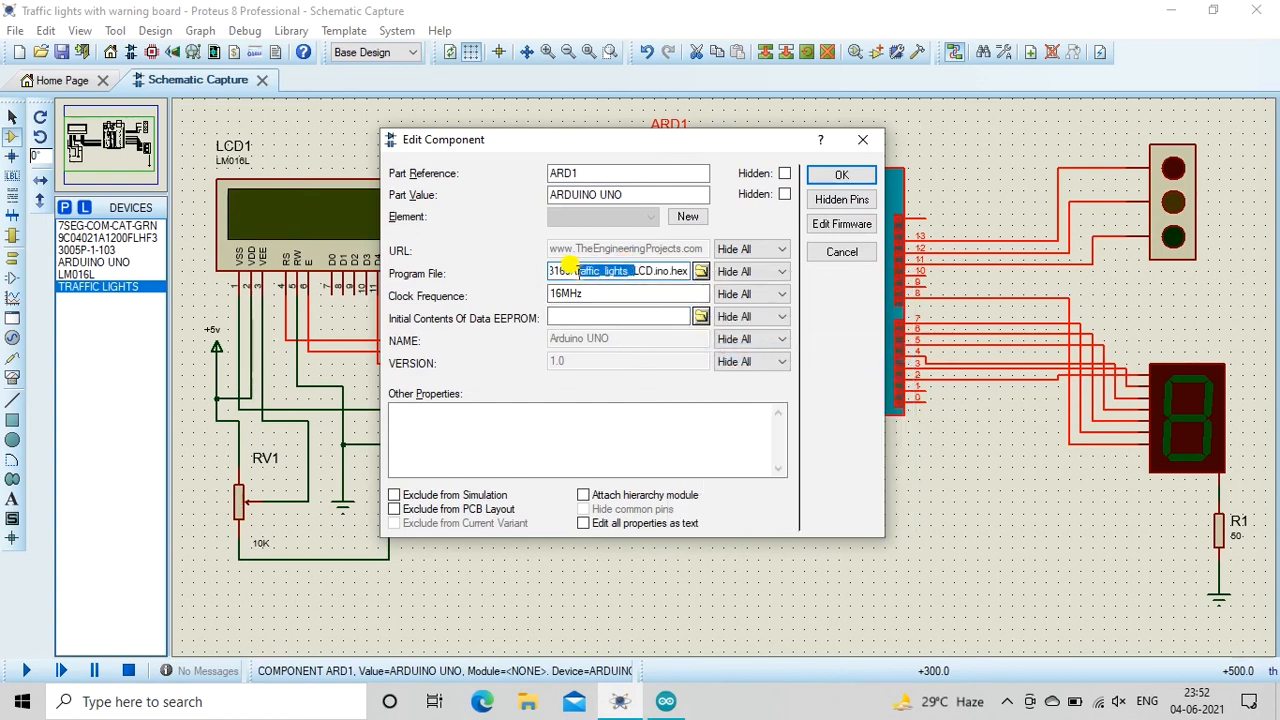
{"action": "left_click", "coordinate": [813, 176]}
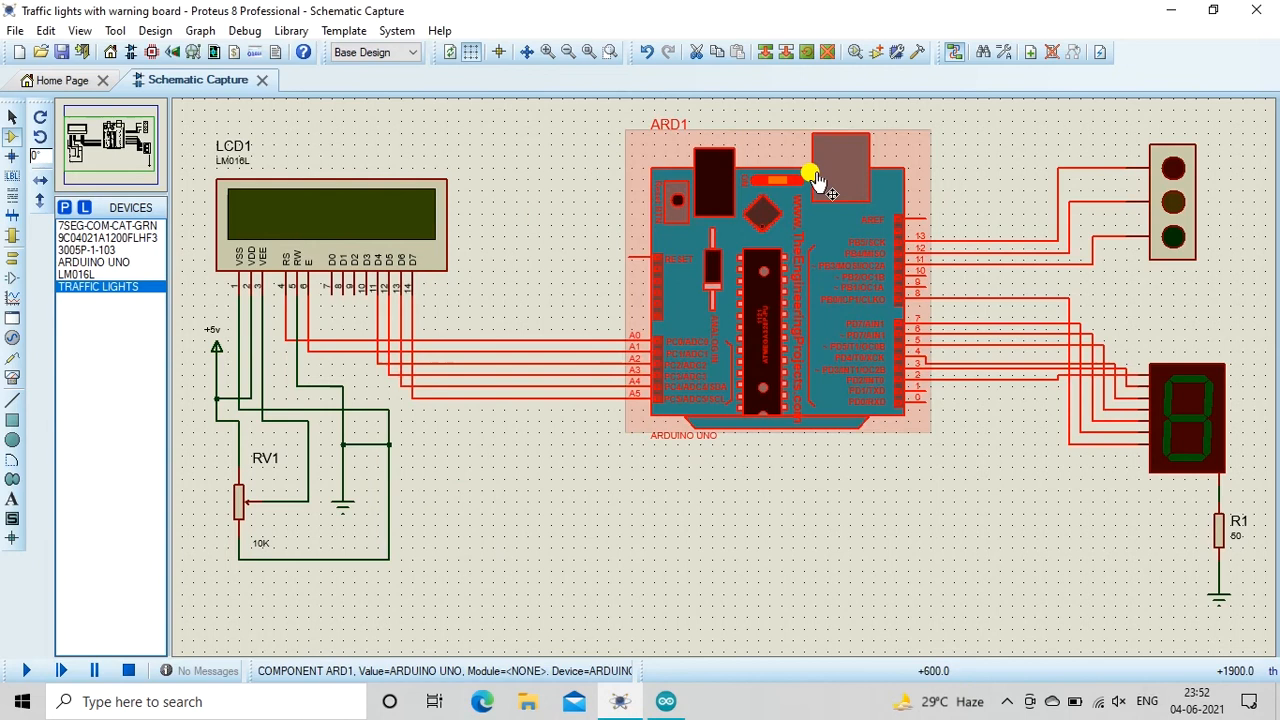
Save the project and run the simulation of the traffic lights circuit
{"action": "left_click", "coordinate": [62, 52]}
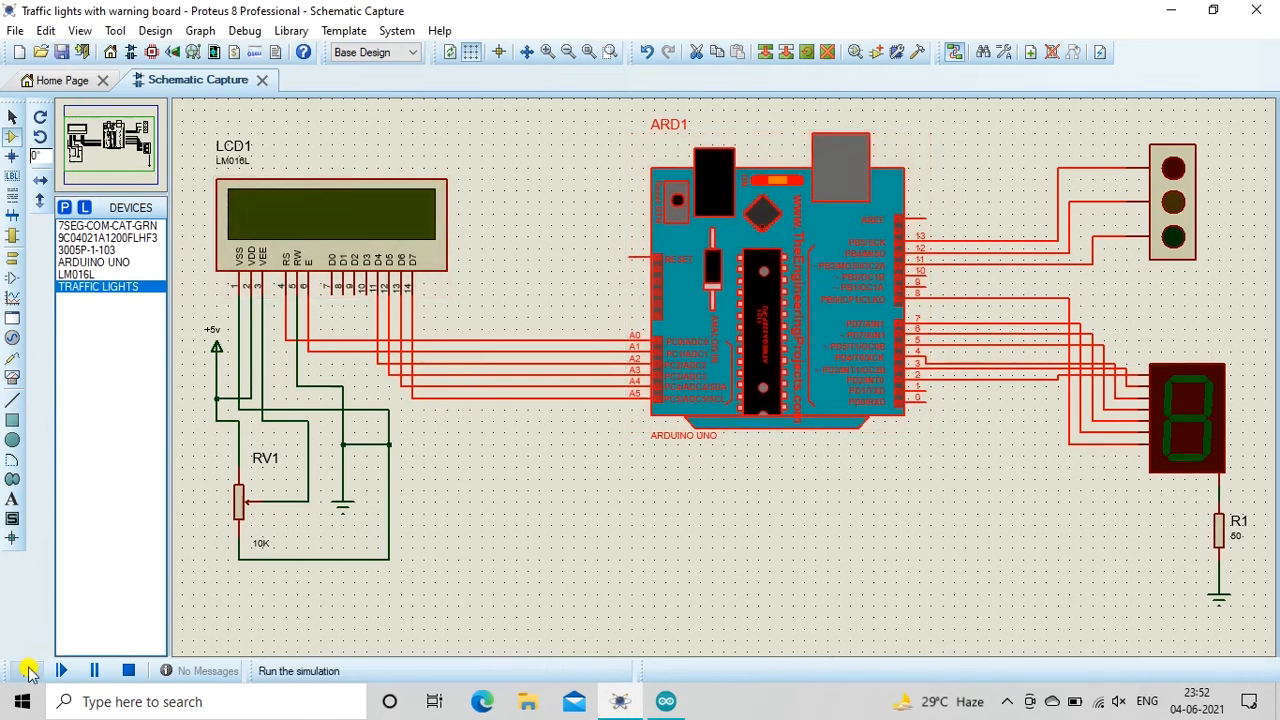
{"action": "left_click", "coordinate": [26, 670]}
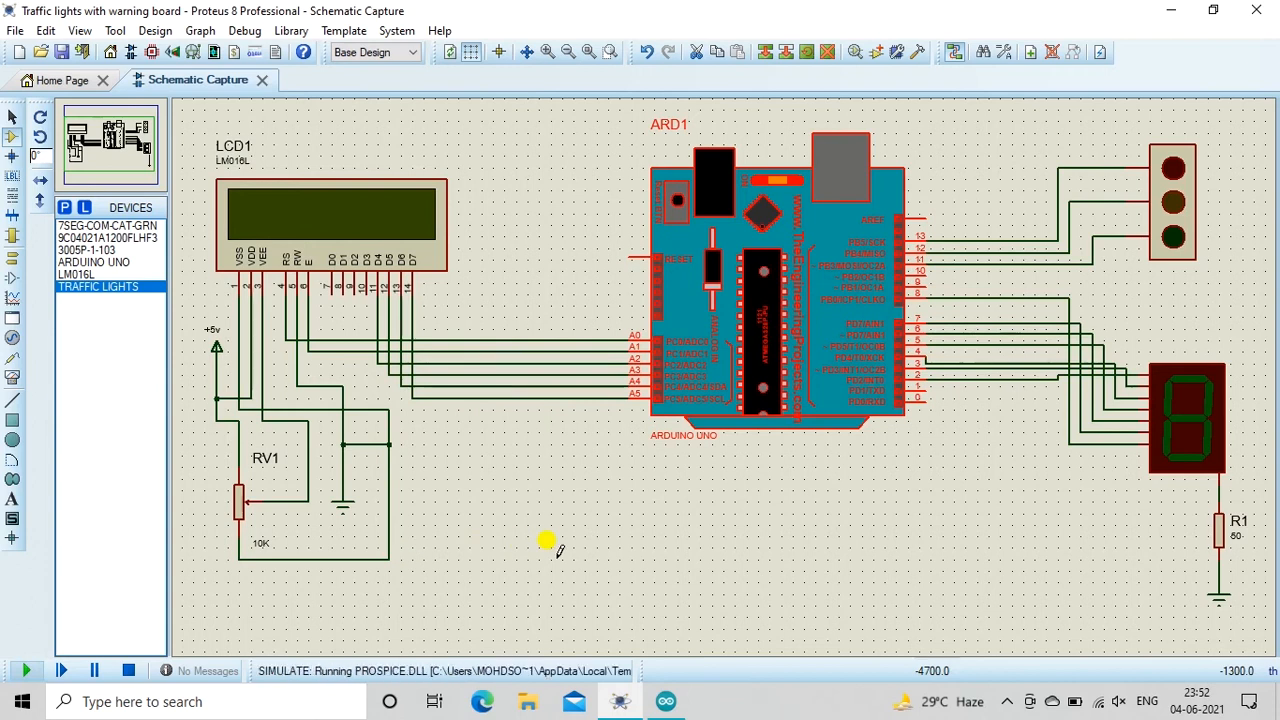